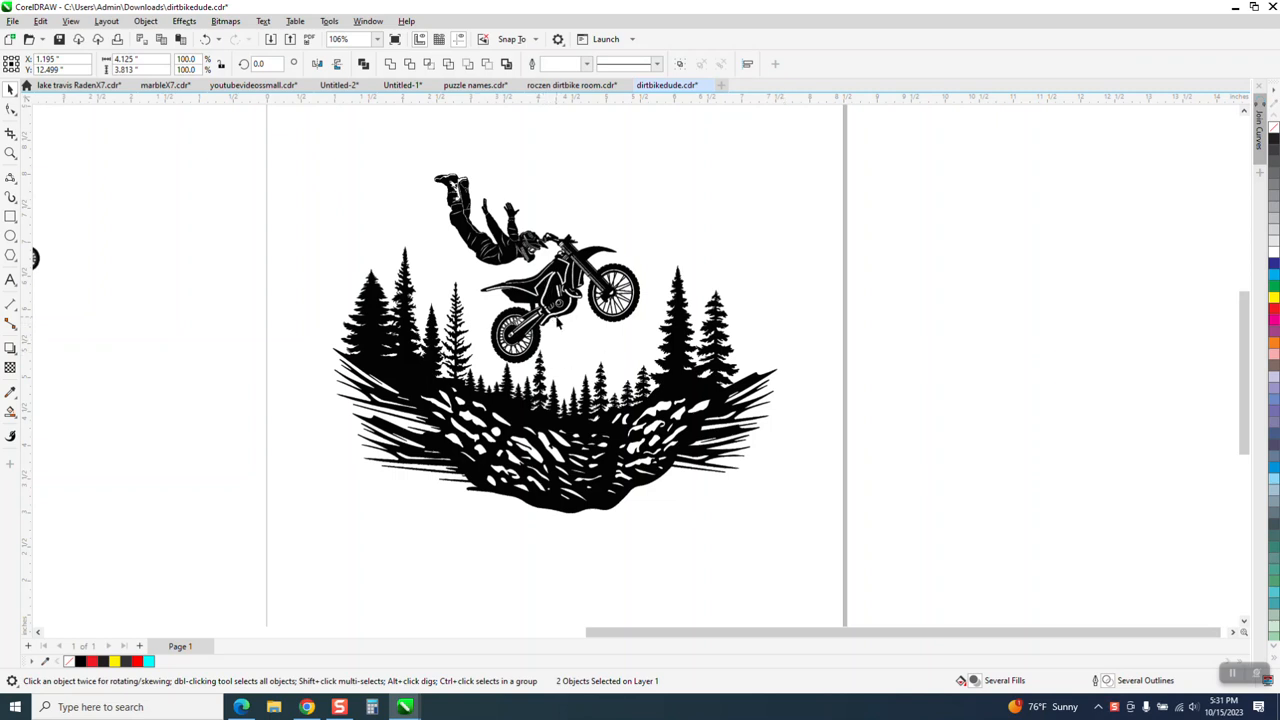
Place a copy of the dirt bike scene bitmap beside the page on the right and reselect the original.
scroll(558, 318, "down", 3)
left_click(556, 298)
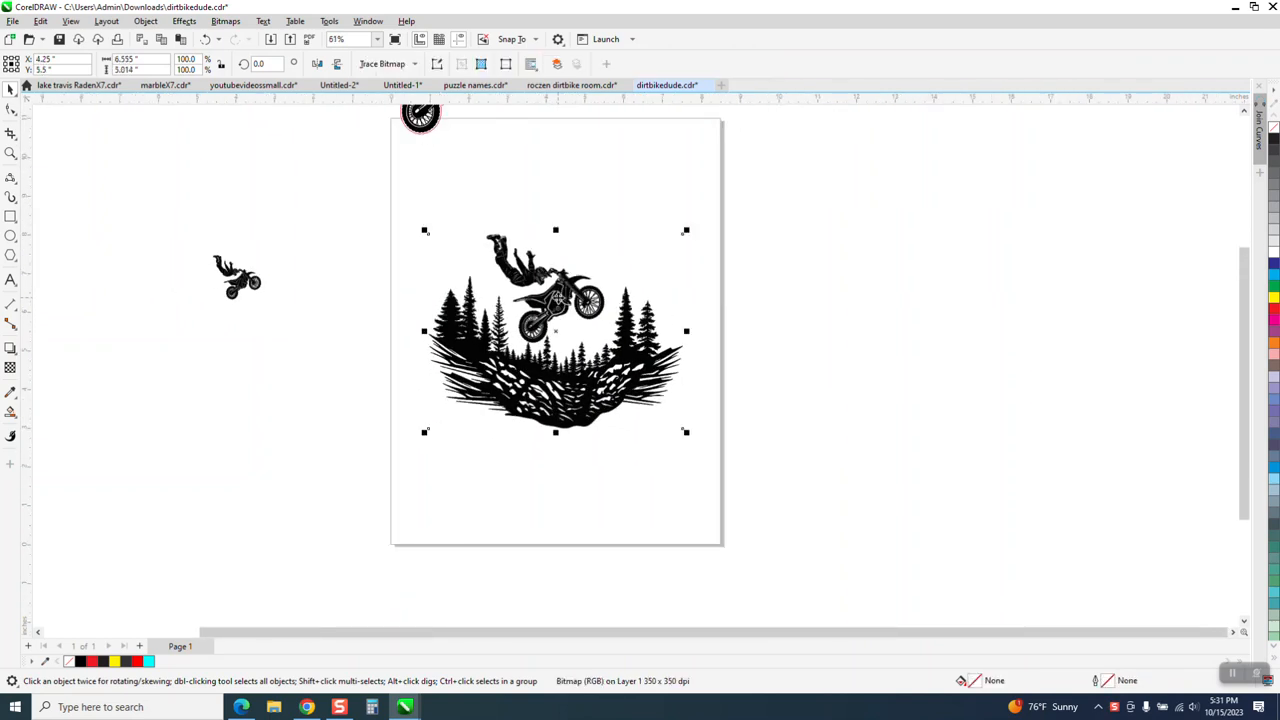
left_click_drag(556, 298, 944, 298)
left_click(557, 306)
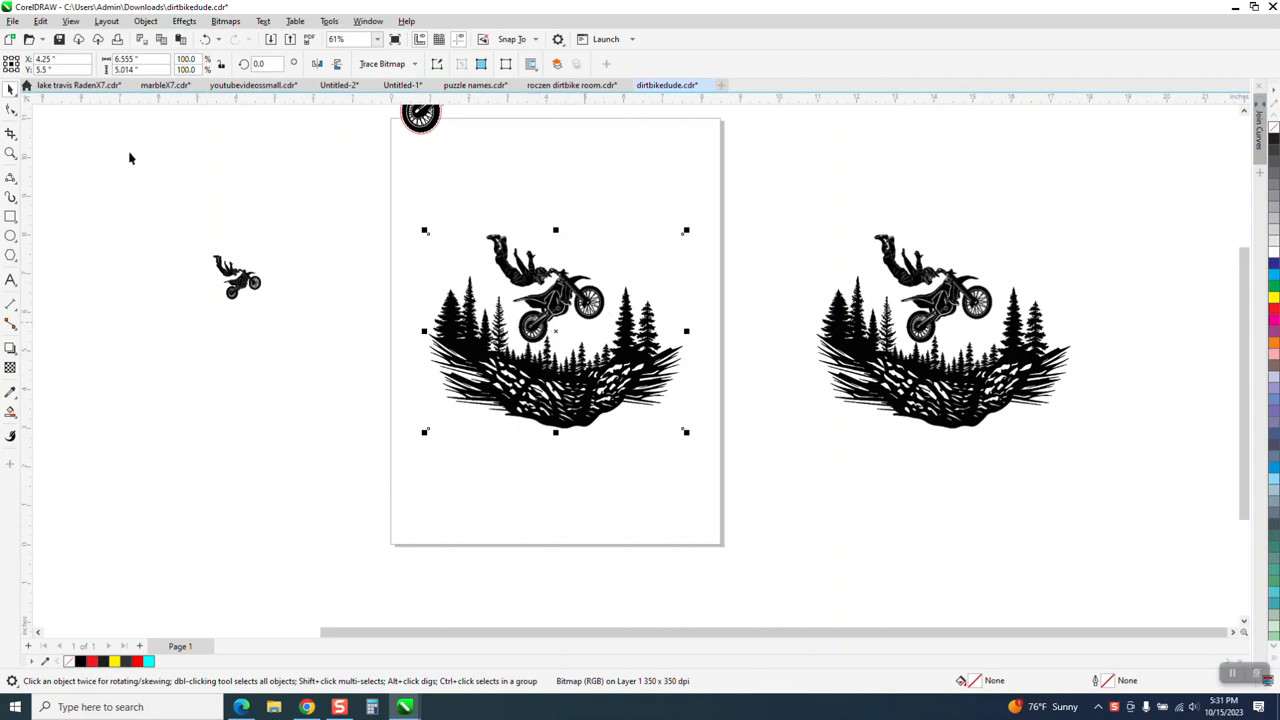
Crop the original bitmap with an area about 6.9 by 4.3 inches, cutting off the part above the treetops.
left_click(16, 142)
left_click(58, 134)
left_click_drag(433, 269, 700, 440)
left_click_drag(566, 269, 566, 273)
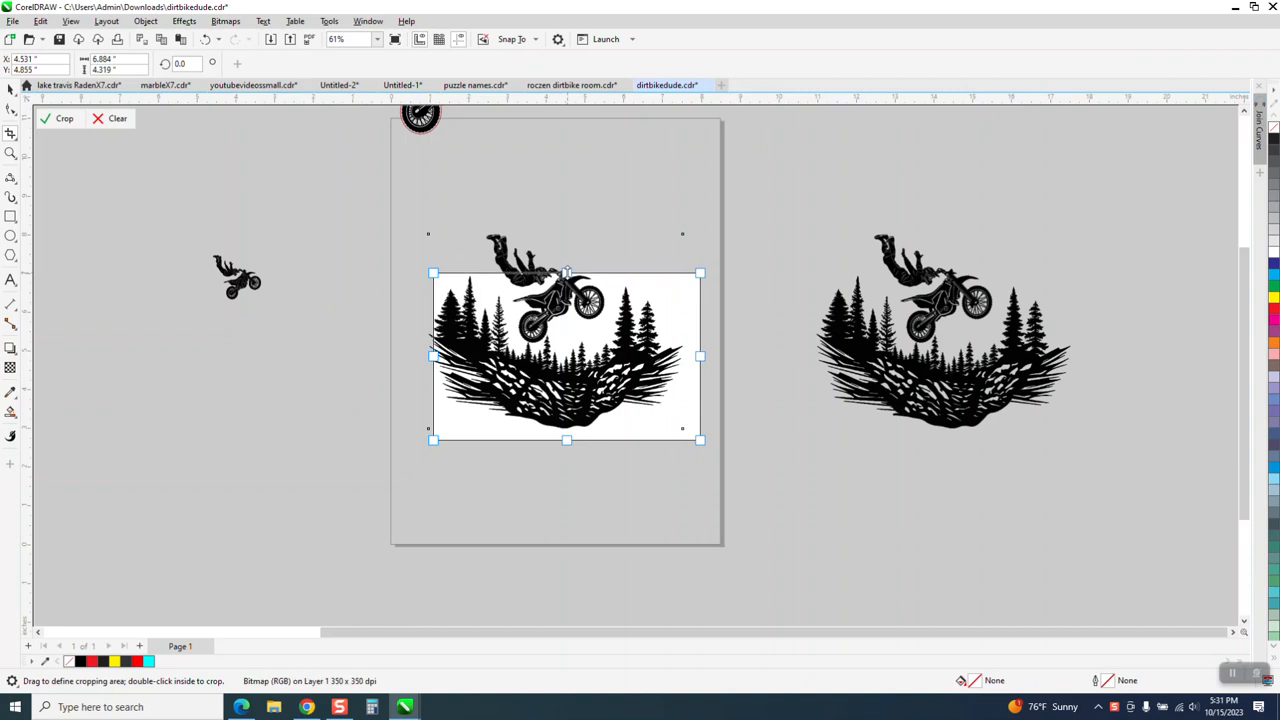
left_click(62, 119)
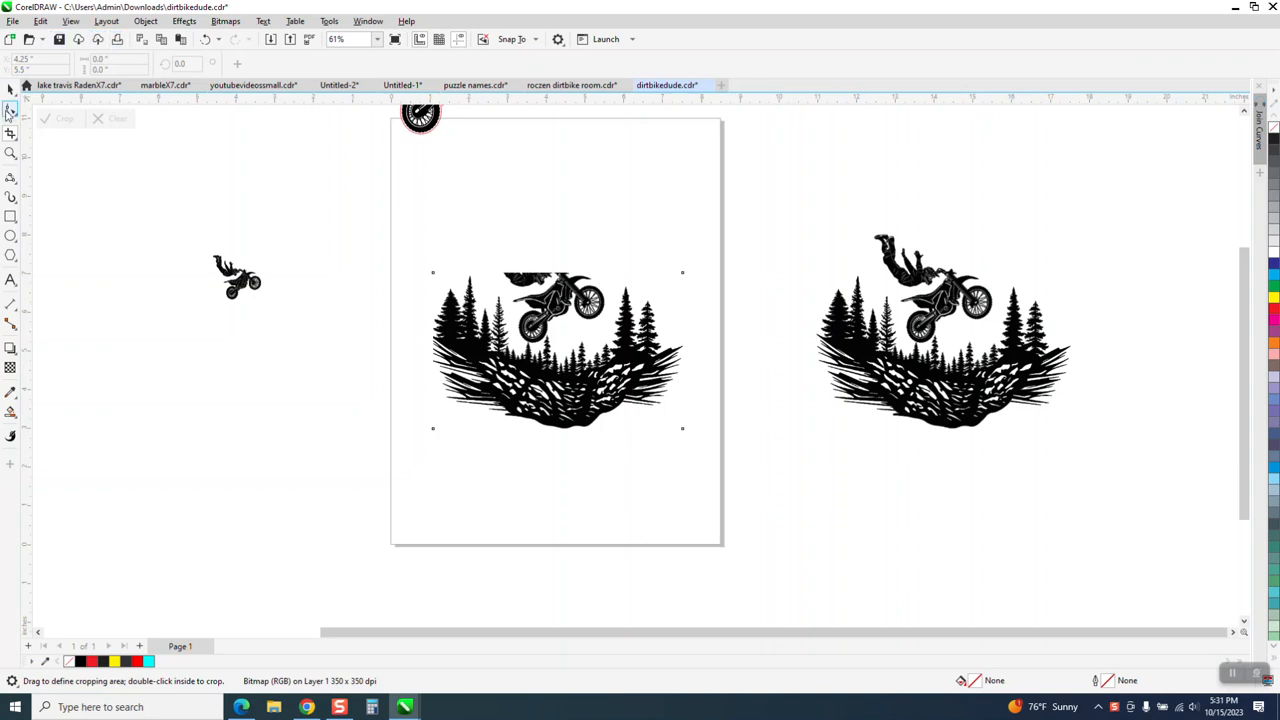
Add two nodes to the cropped bitmap's upper edge, one on each side of the dirt bike.
left_click(10, 108)
left_click(10, 153)
left_click_drag(414, 246, 743, 486)
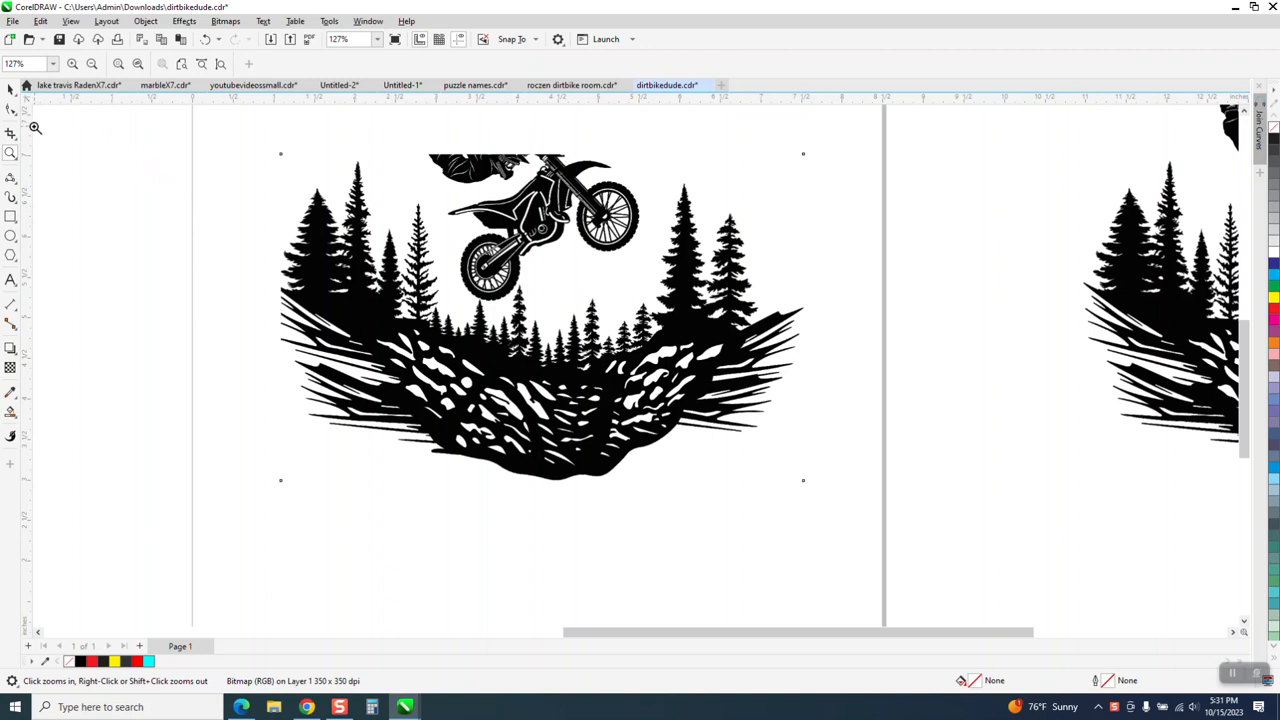
left_click(10, 108)
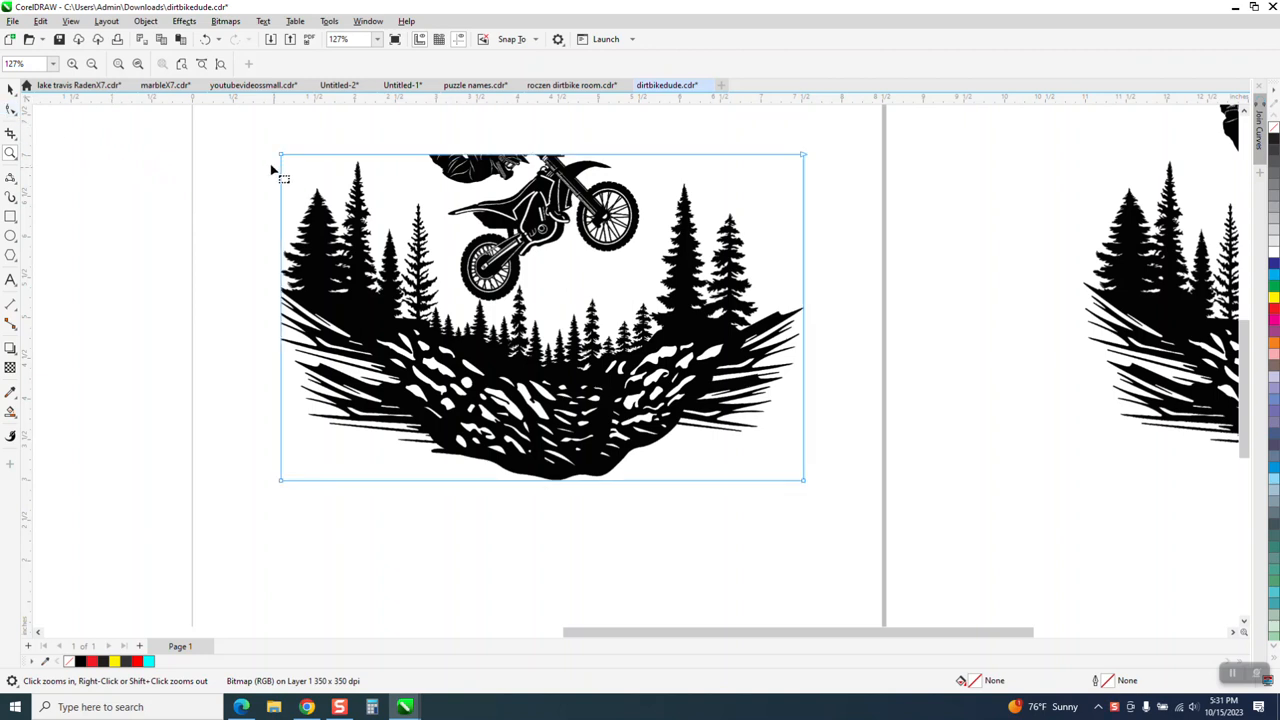
double_click(420, 156)
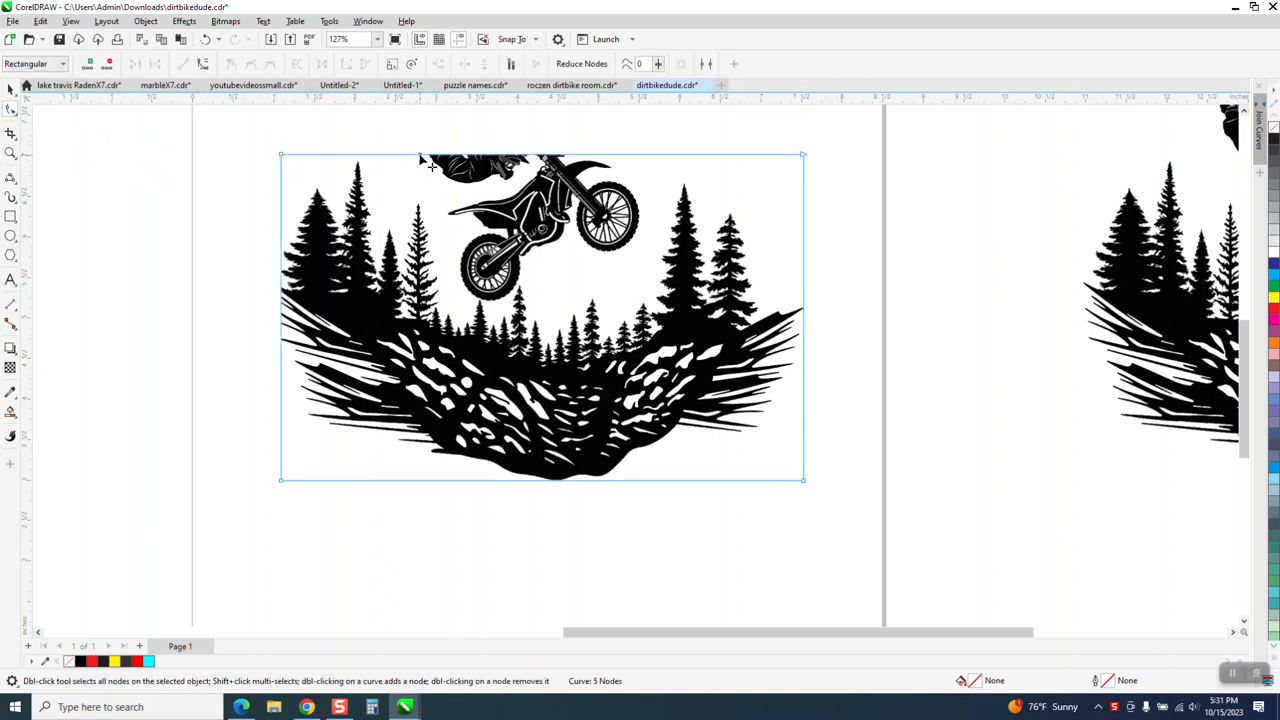
double_click(643, 157)
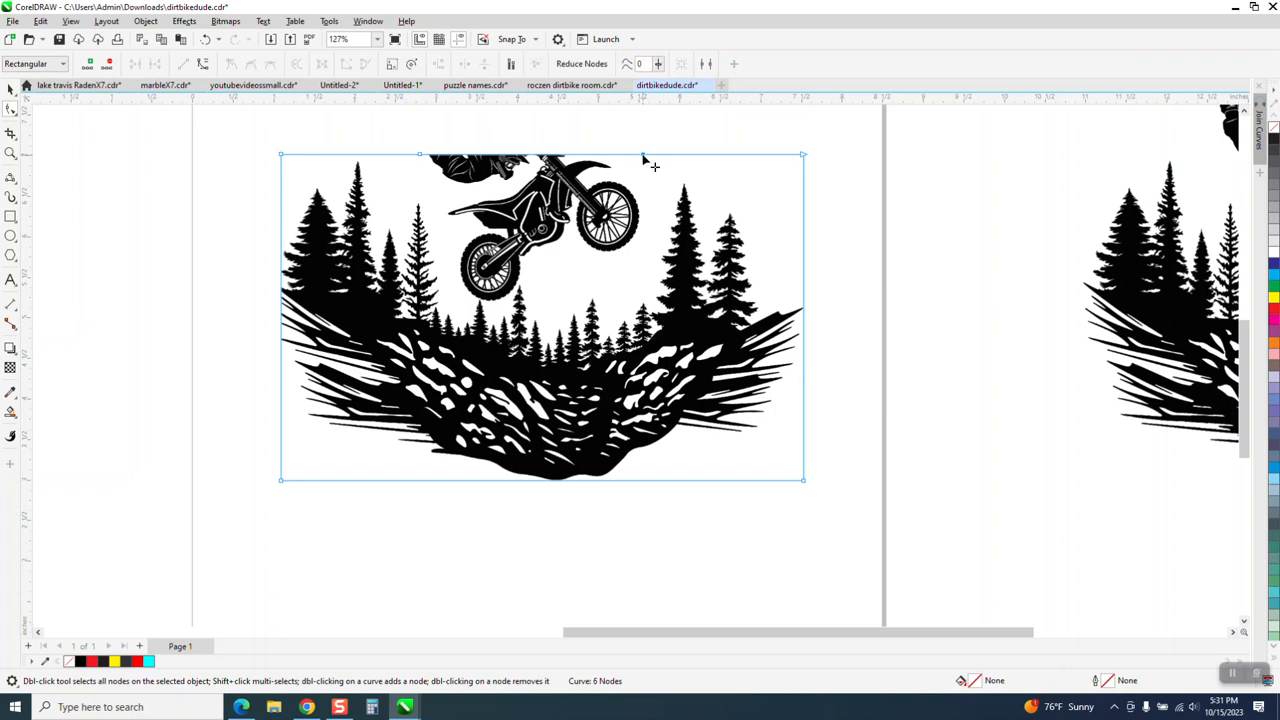
Convert the upper edge's nodes to curves and bend the boundary down between the trees to hide the dirt bike.
left_click_drag(263, 139, 805, 183)
right_click(803, 158)
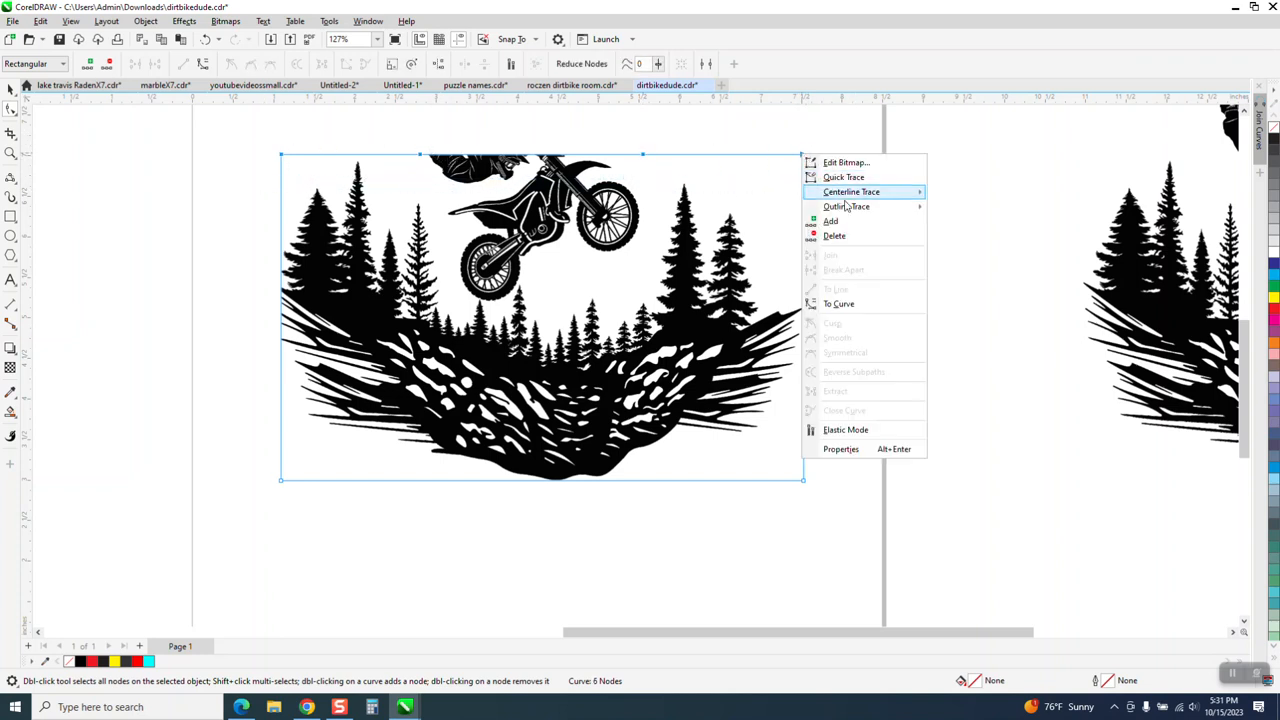
left_click(848, 304)
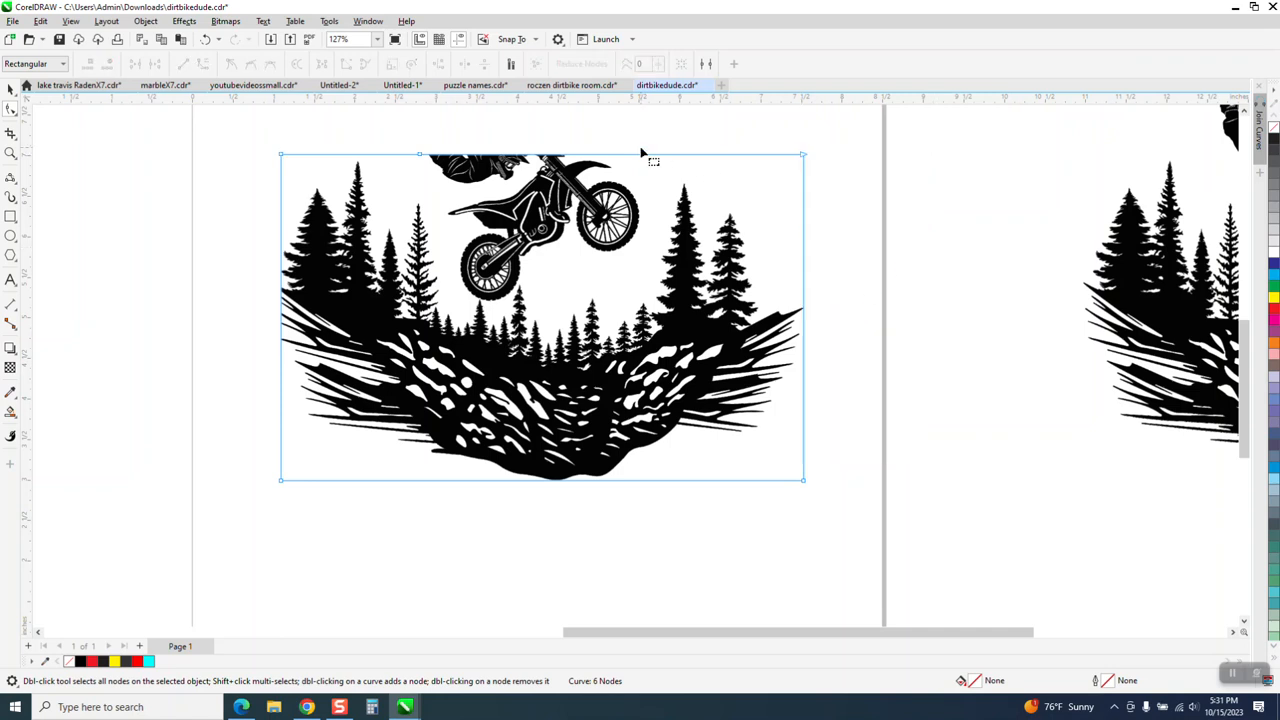
left_click_drag(556, 165, 498, 300)
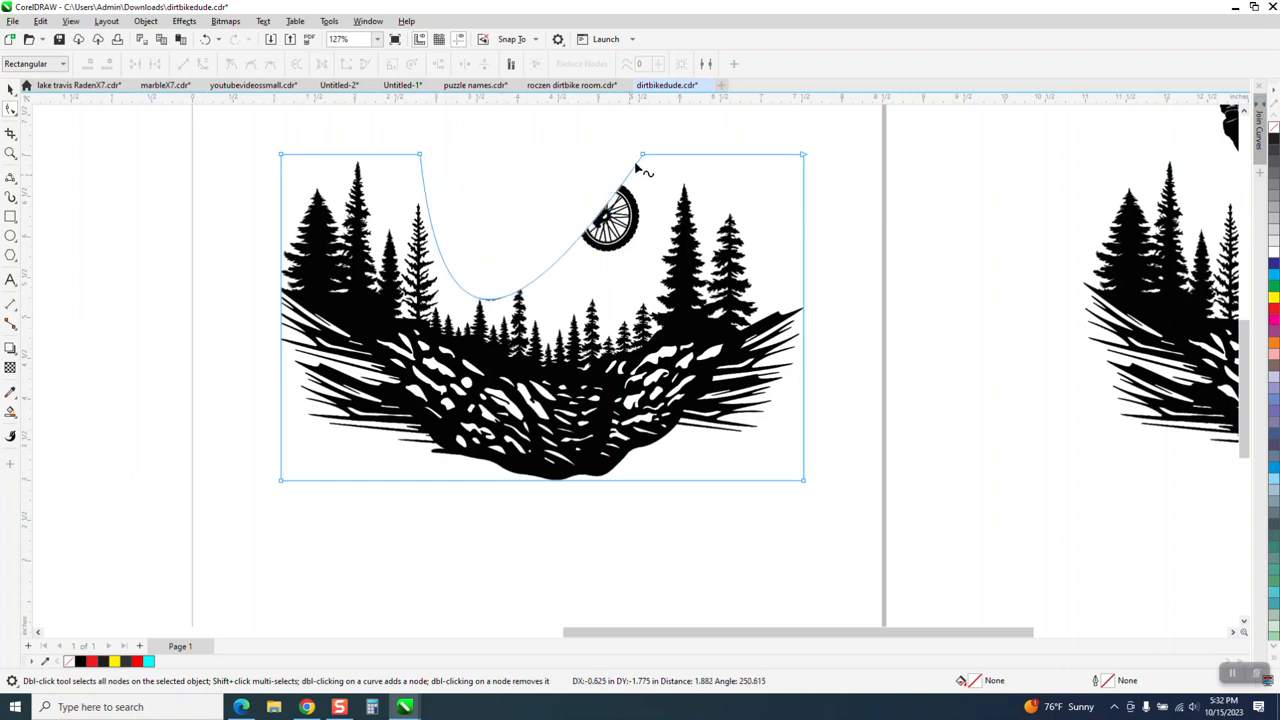
mouse_move(643, 155)
left_mouse_down()
mouse_move(646, 224)
mouse_move(680, 177)
mouse_move(656, 142)
left_mouse_up()
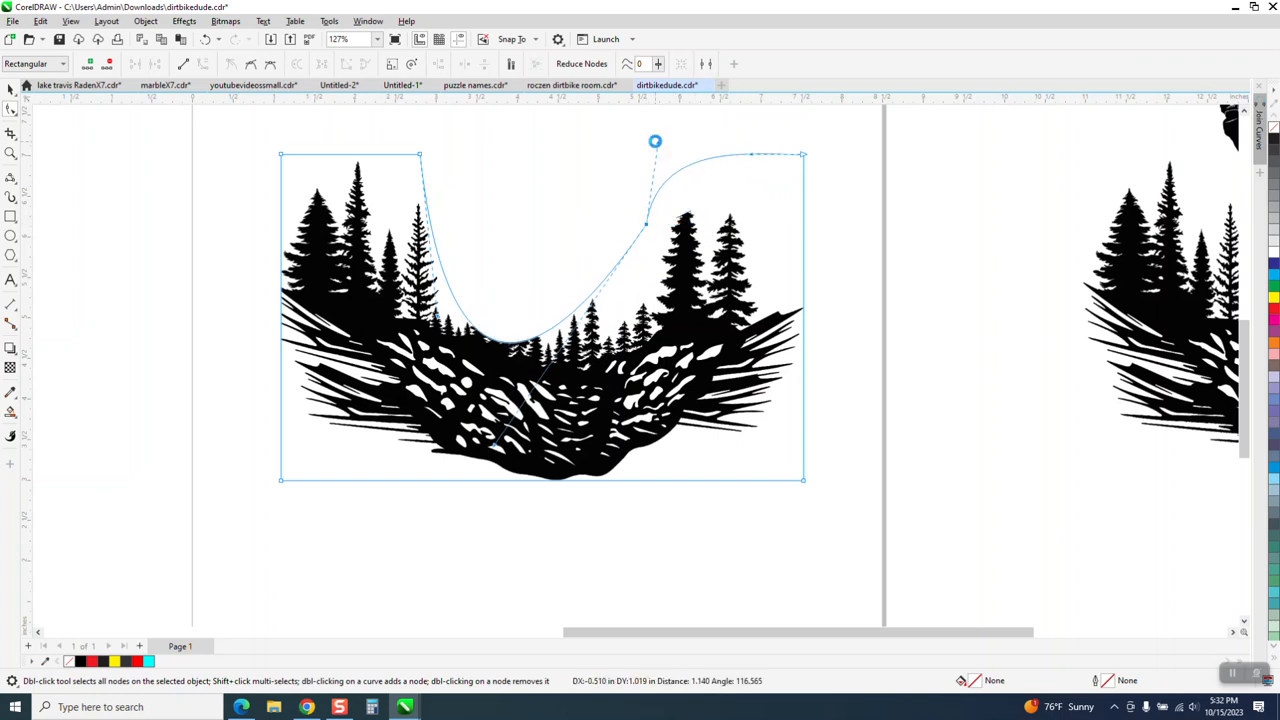
Raise the lowest part of the boundary curve to bring back the small trees it cuts into.
left_click(10, 153)
left_click_drag(376, 272, 752, 436)
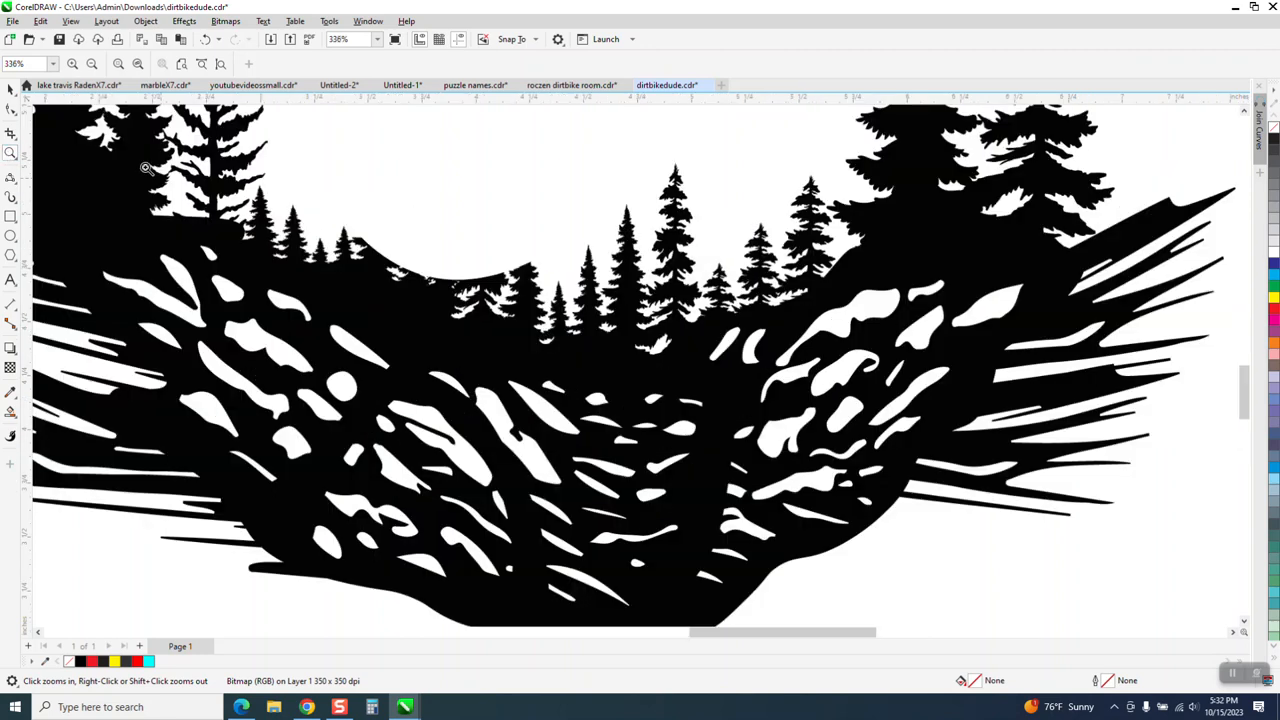
left_click(11, 110)
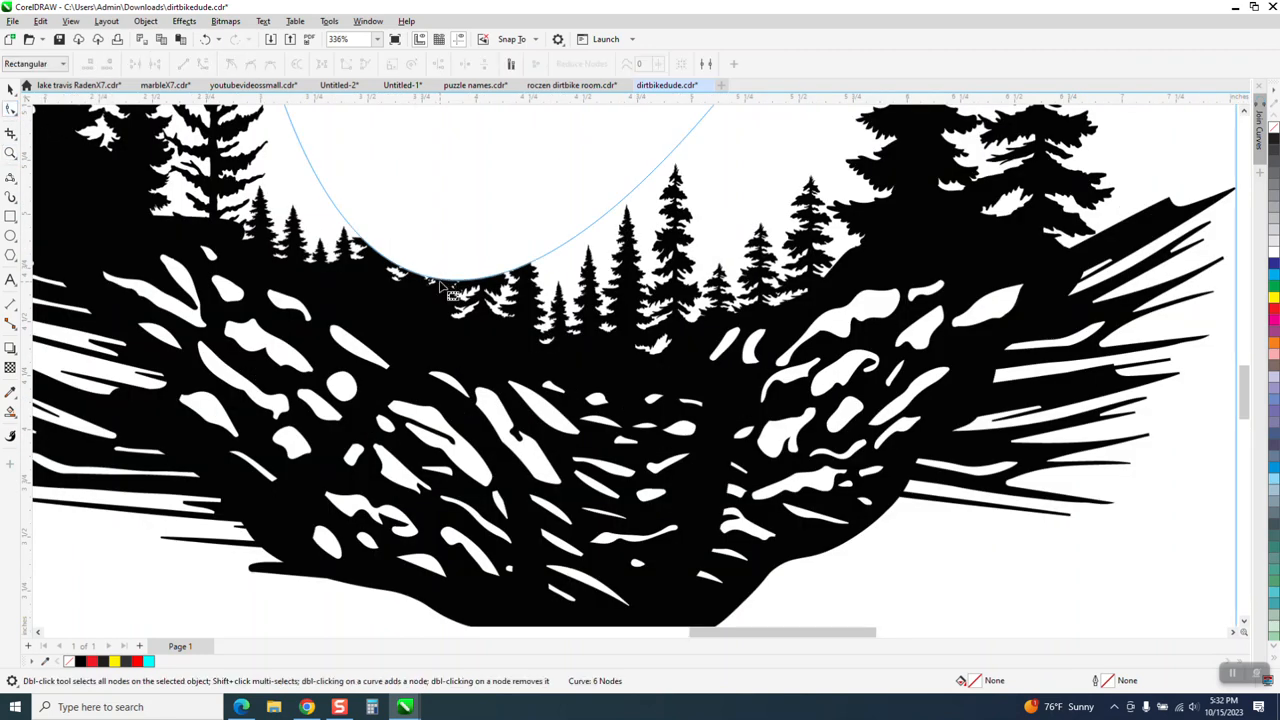
left_click_drag(443, 281, 474, 244)
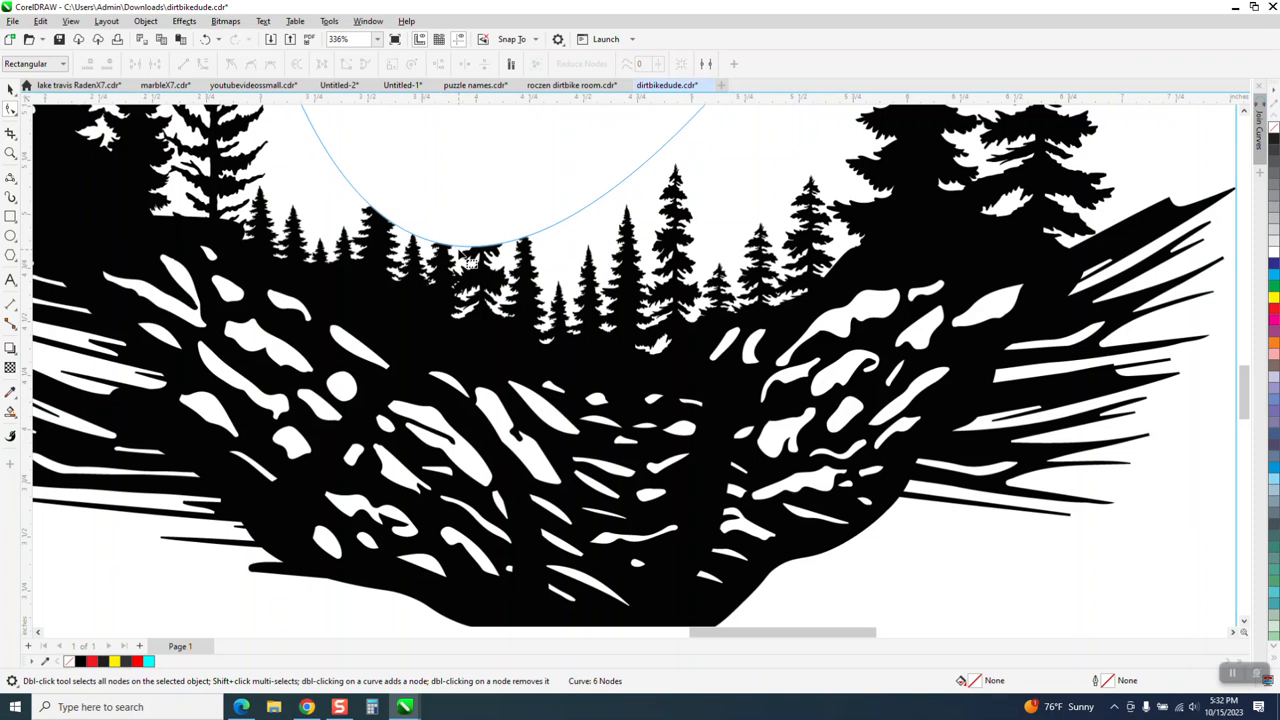
Add nodes to the boundary curve above the small trees and lift it over the tip of the tallest middle tree.
double_click(558, 223)
double_click(362, 197)
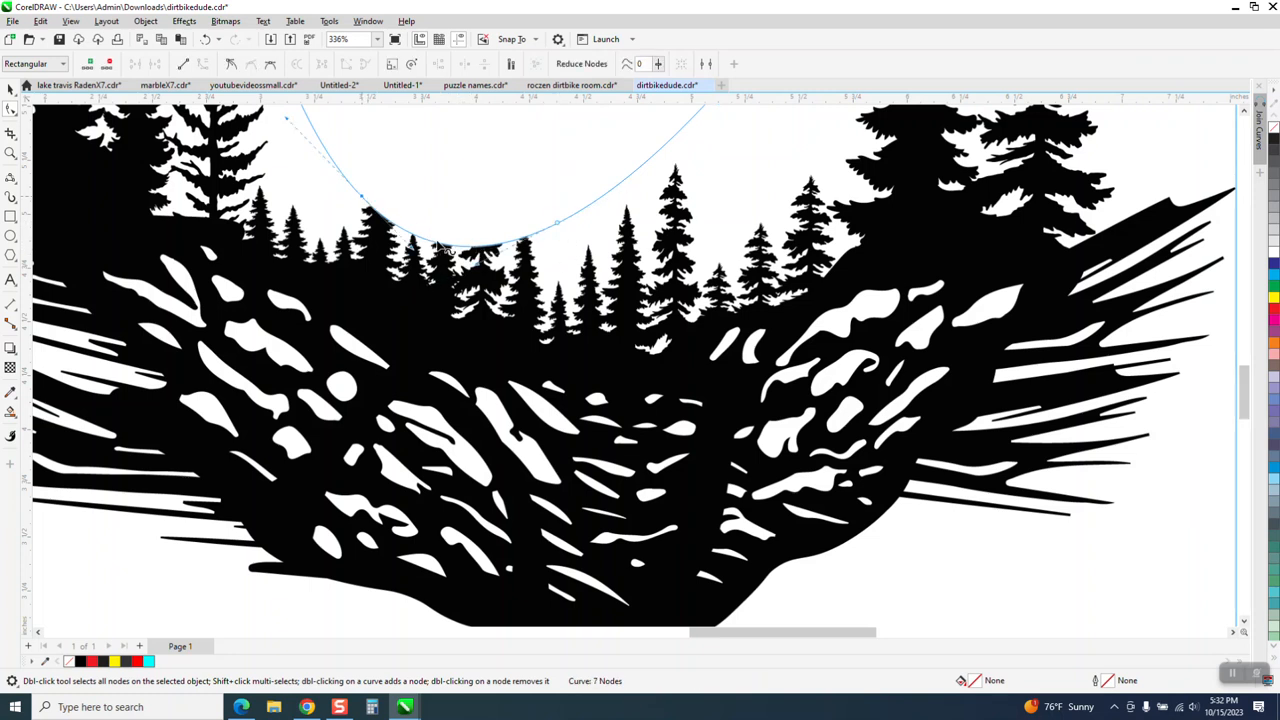
left_click_drag(465, 244, 480, 213)
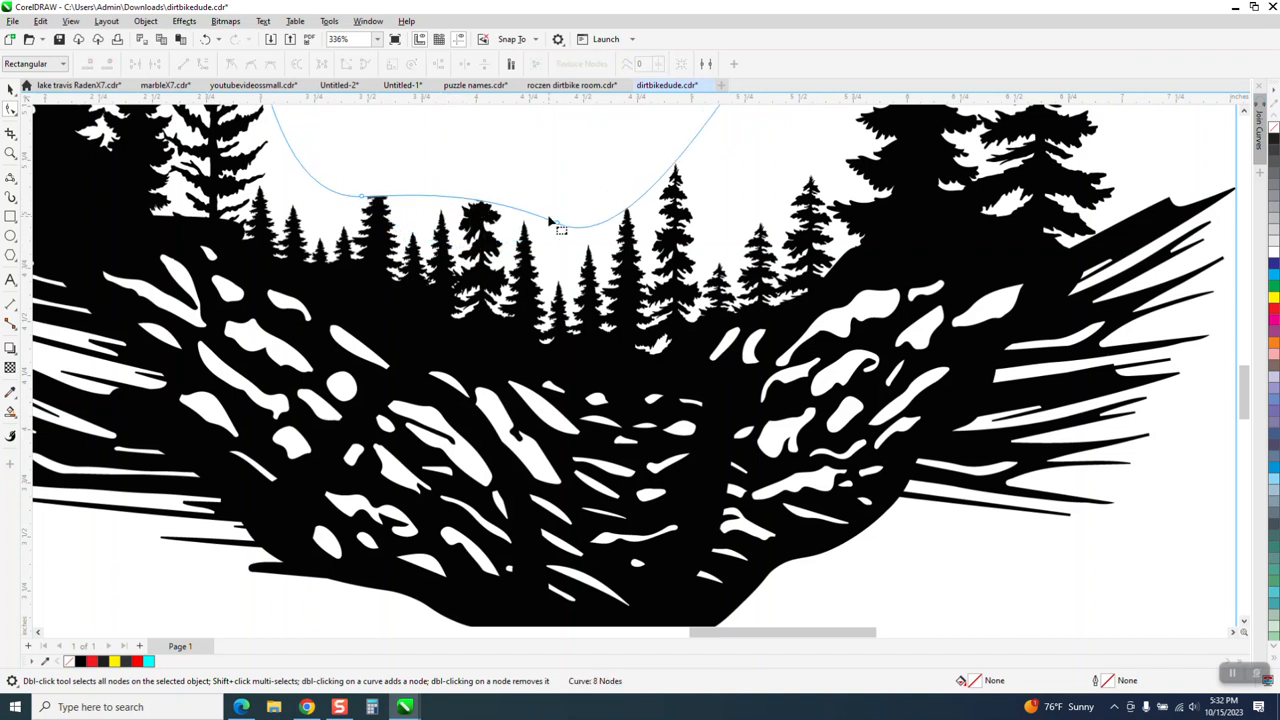
left_click_drag(558, 222, 477, 124)
double_click(481, 198)
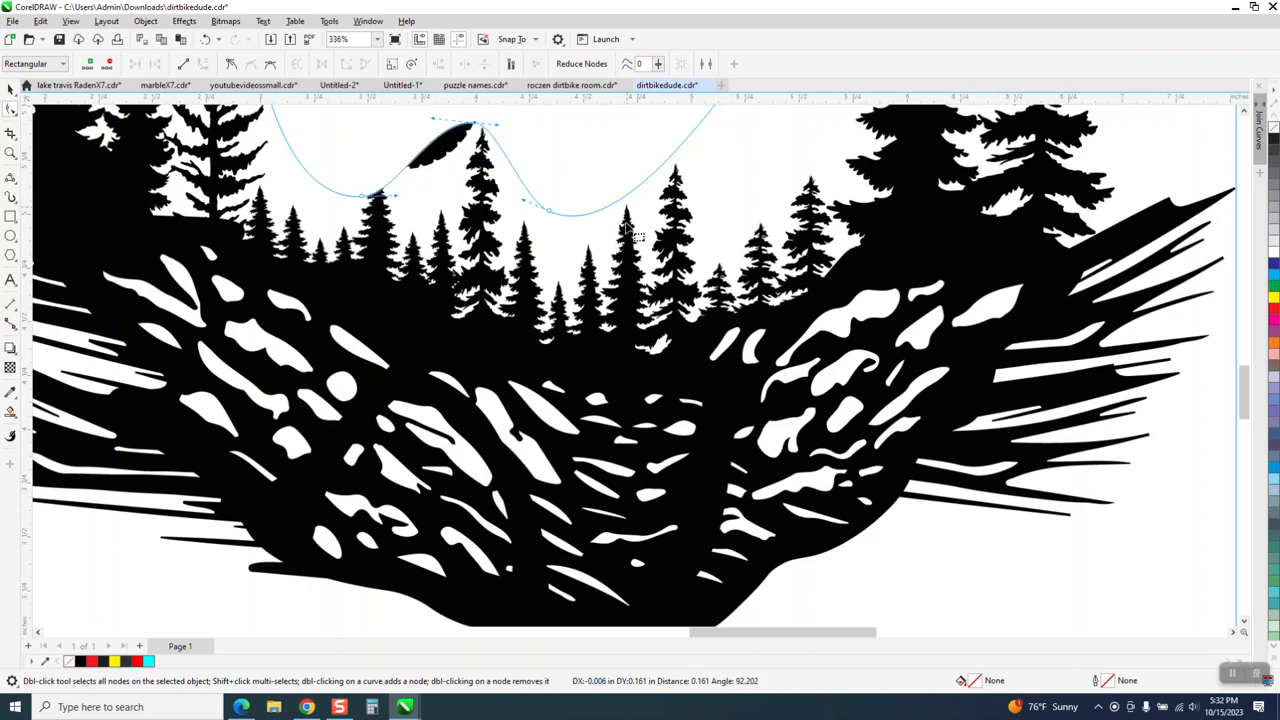
Reshape the boundary left of the tallest middle tree with an extra node, masking the leftover wheel piece and restoring the neighbouring treetop.
left_click(10, 152)
left_click(375, 112)
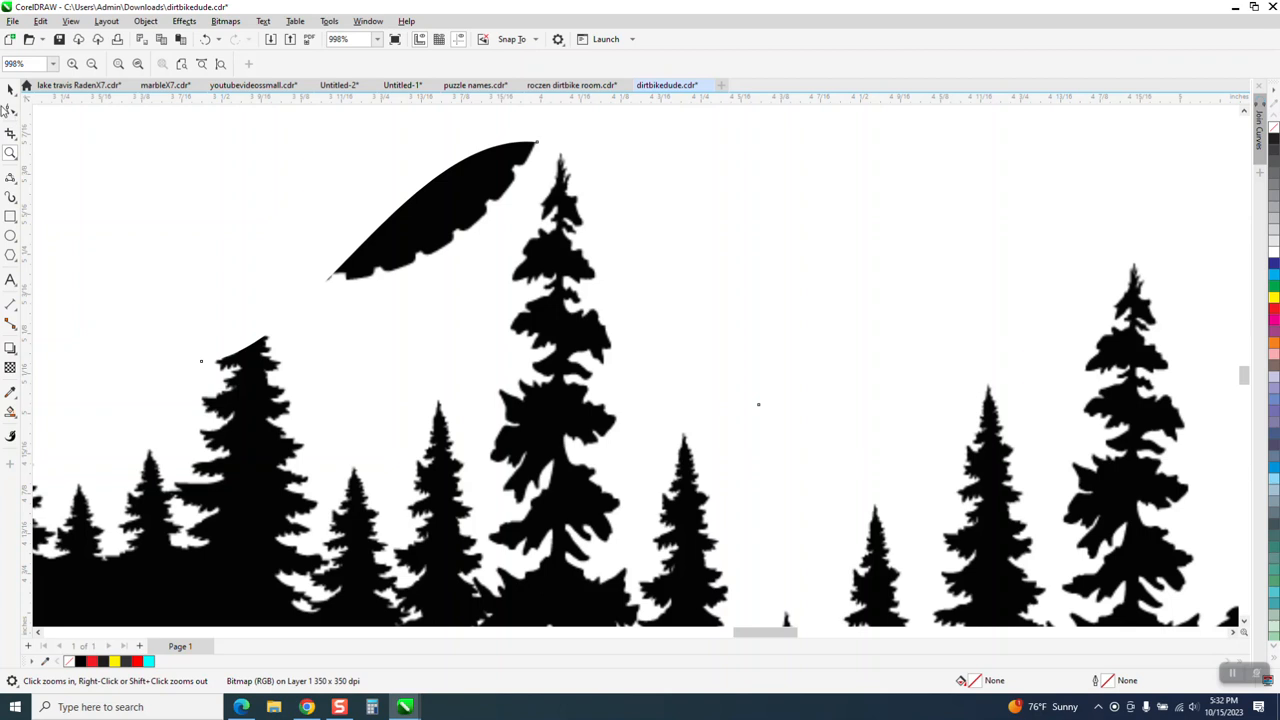
left_click(11, 109)
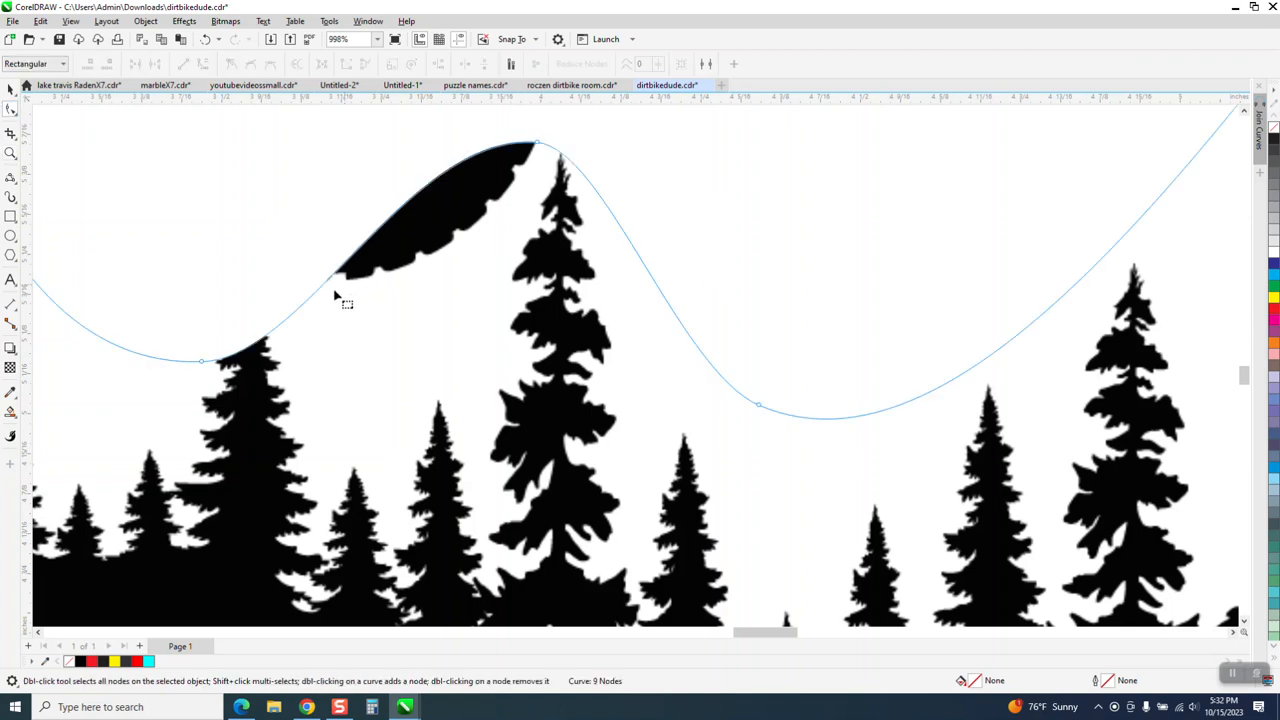
left_click_drag(202, 359, 227, 276)
left_click(384, 193)
left_click_drag(384, 193, 471, 280)
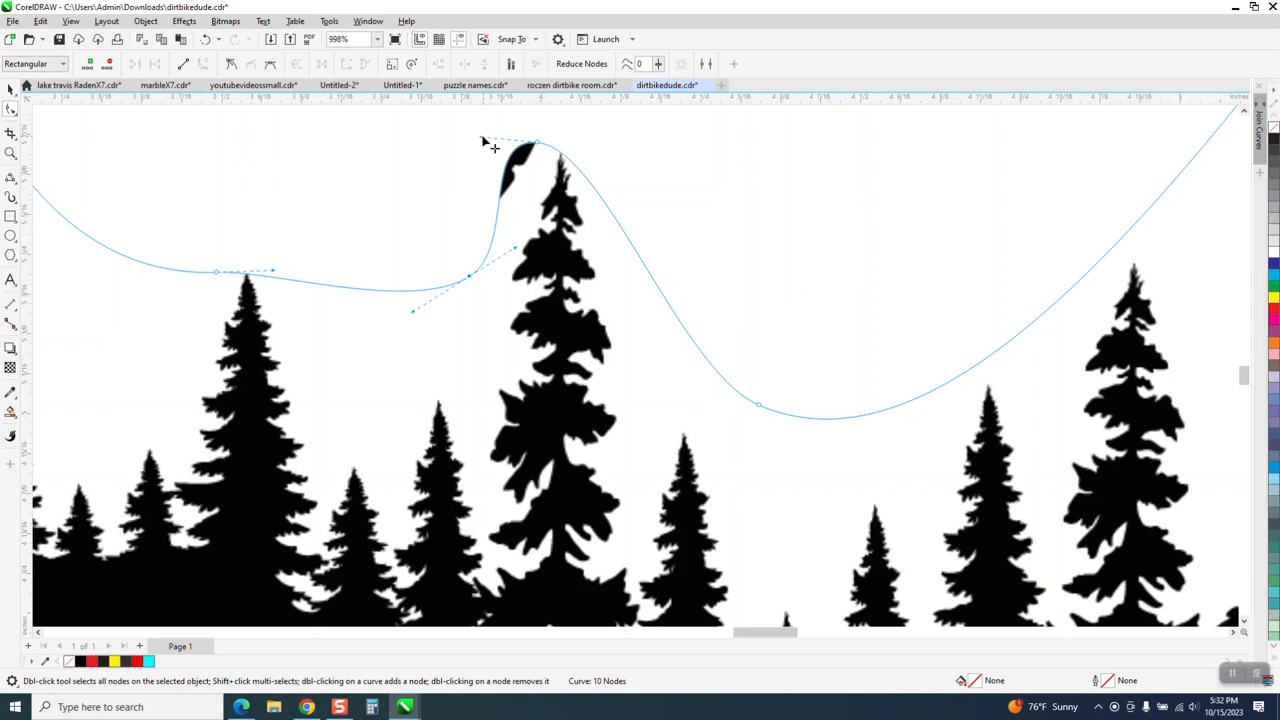
left_click_drag(482, 139, 525, 187)
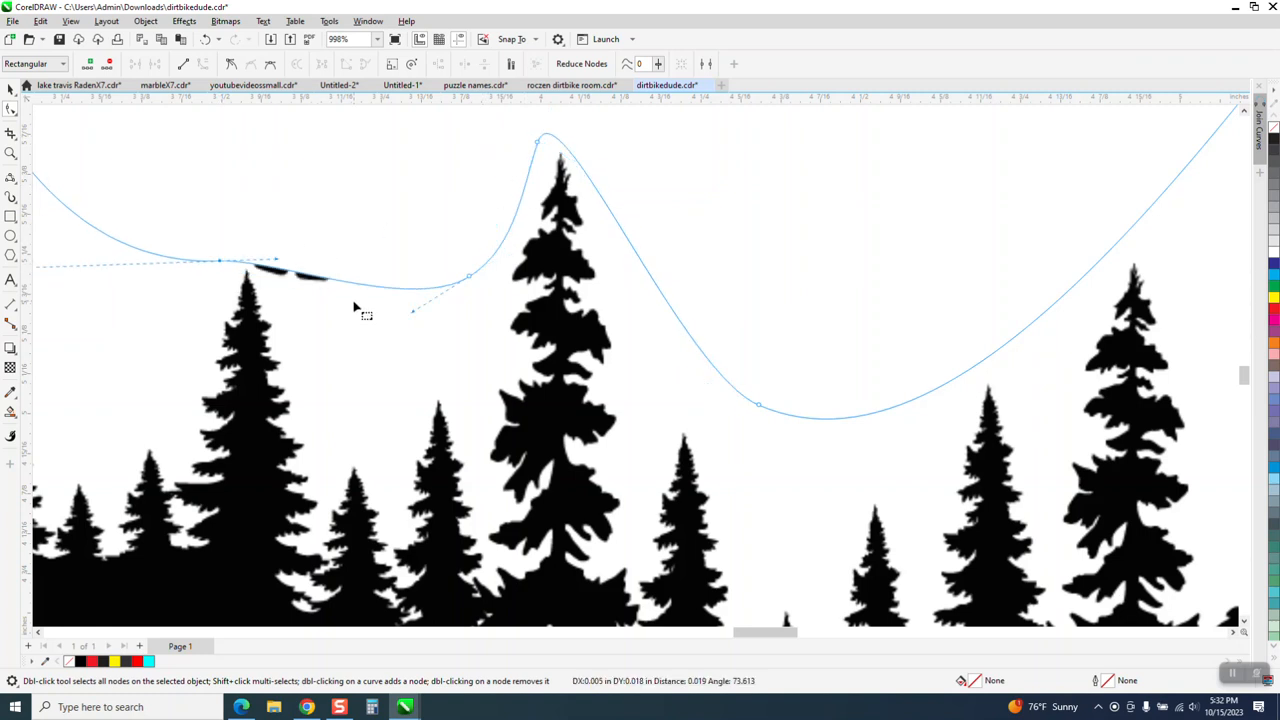
Scale the trimmed scenery bitmap down to 24.4%, about 1.572 by 0.984 inches.
scroll(354, 306, "down", 3)
scroll(477, 352, "down", 7)
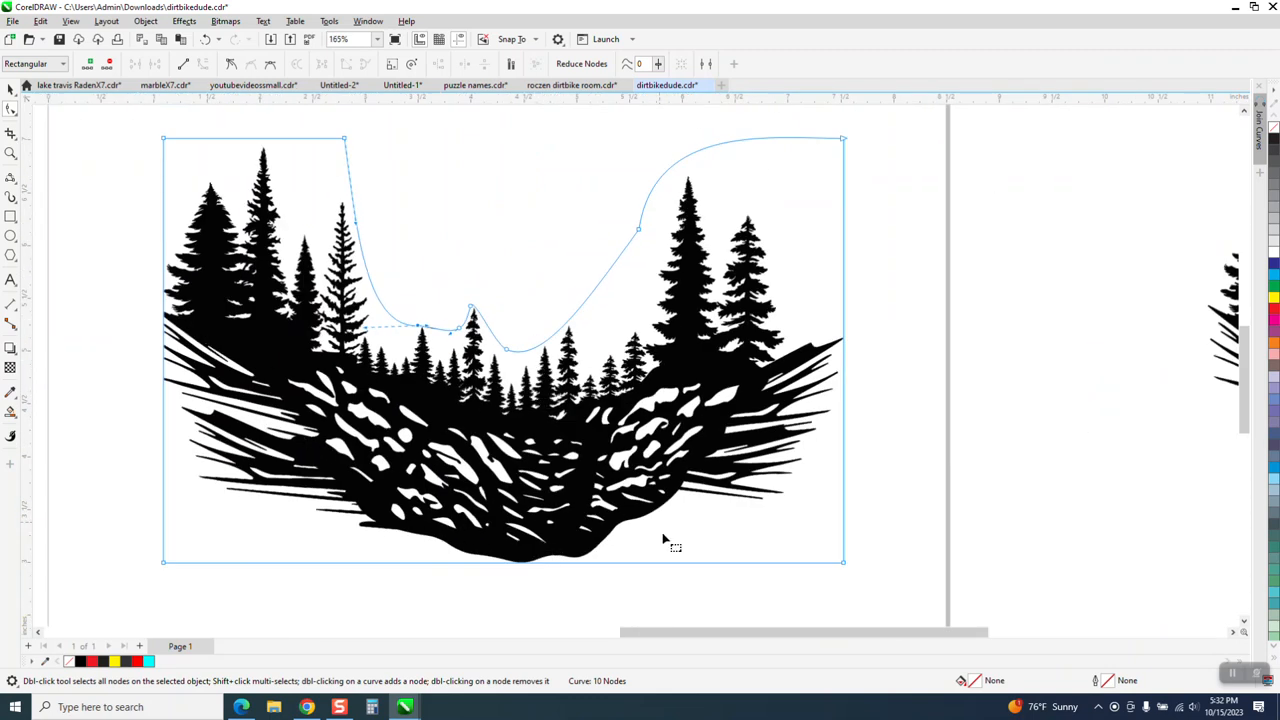
left_click(11, 89)
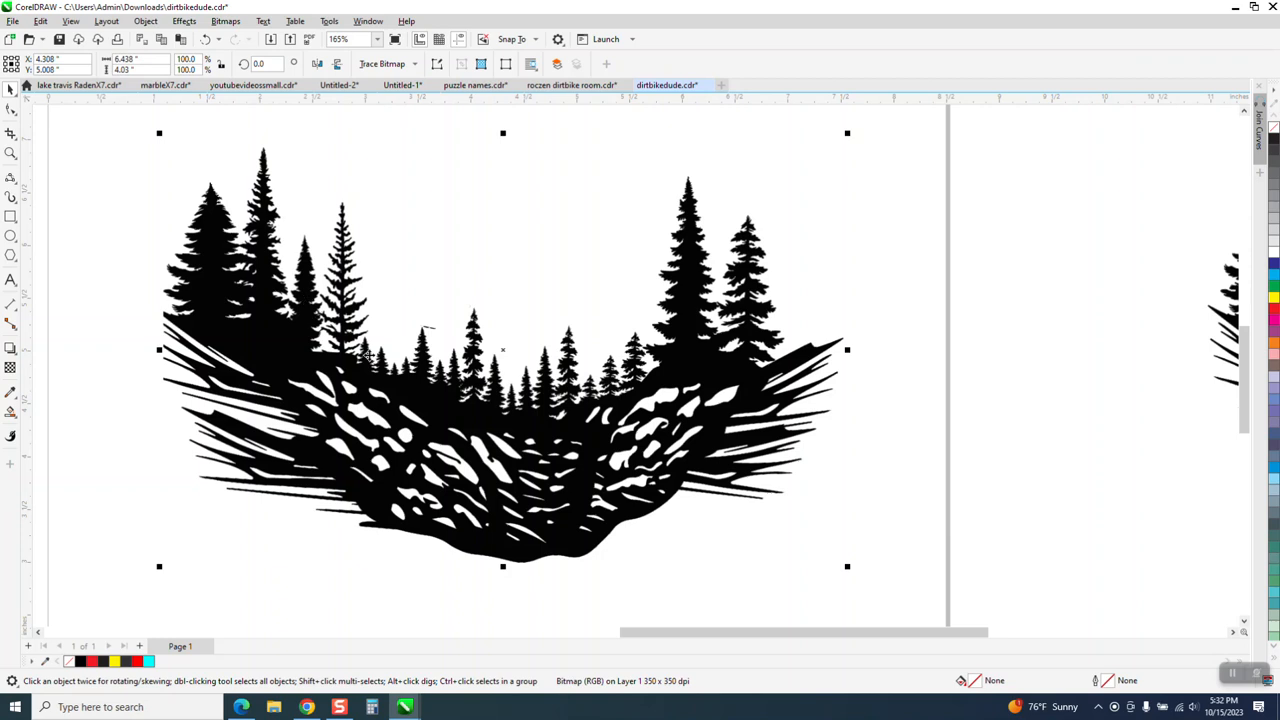
scroll(470, 400, "down", 2)
left_click_drag(720, 224, 484, 330)
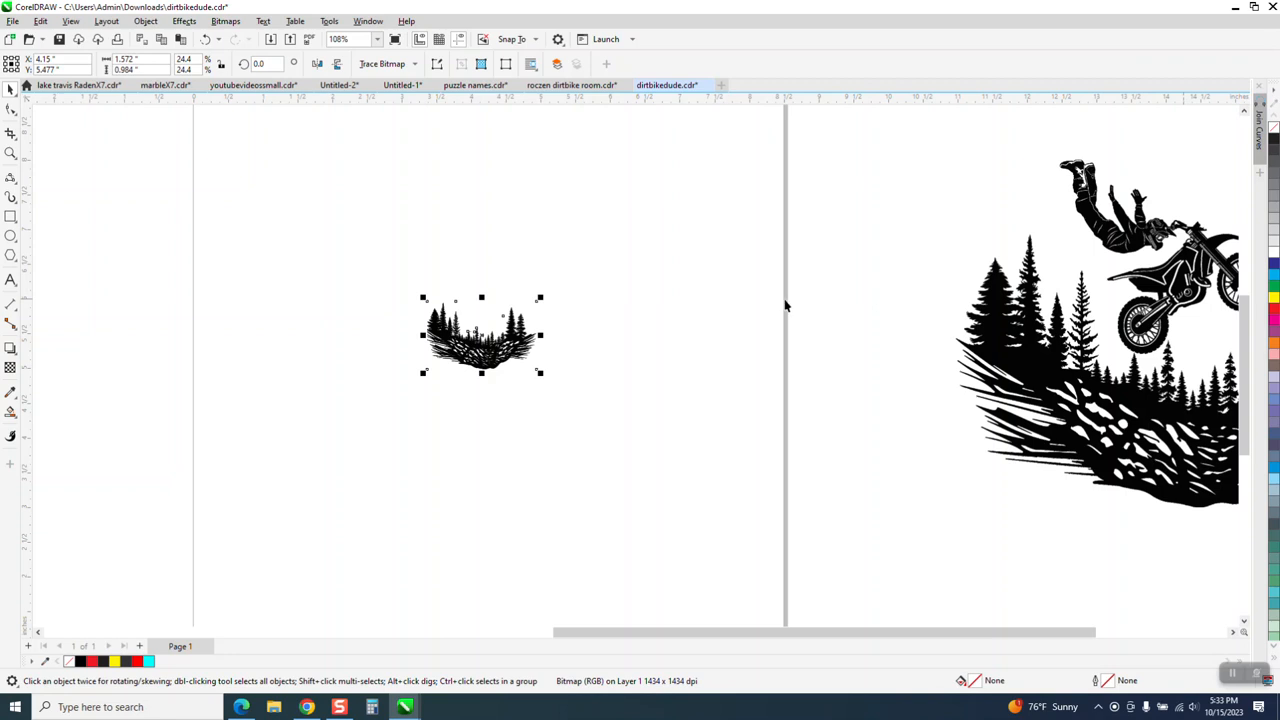
Outline-trace the reduced bitmap with the Clipart image type and move the traced group to the right of the bitmap.
left_click(410, 64)
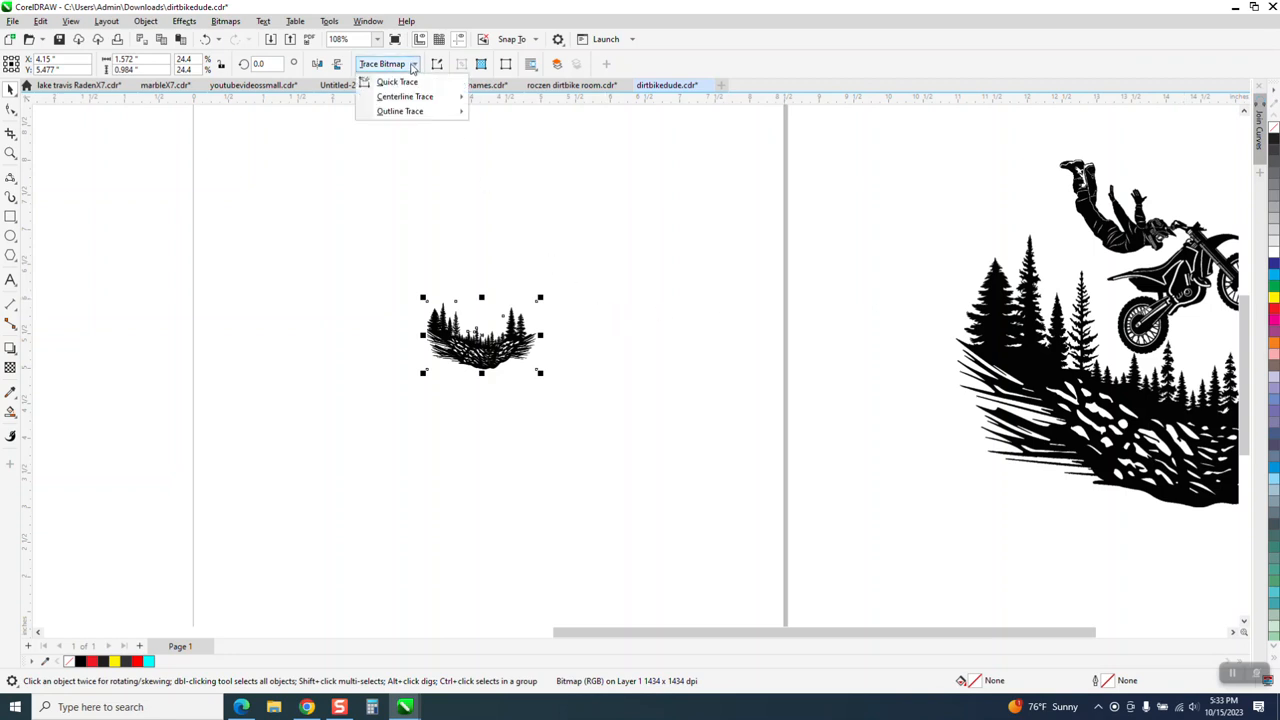
mouse_move(405, 116)
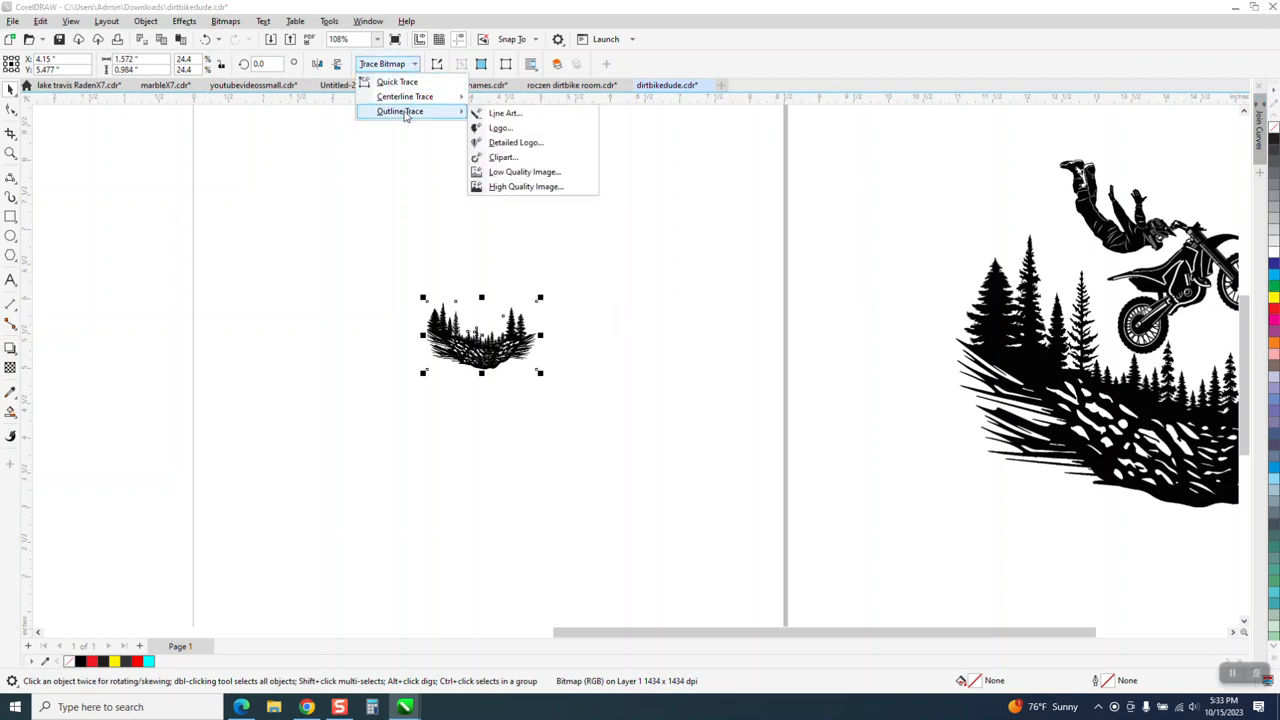
left_click(485, 172)
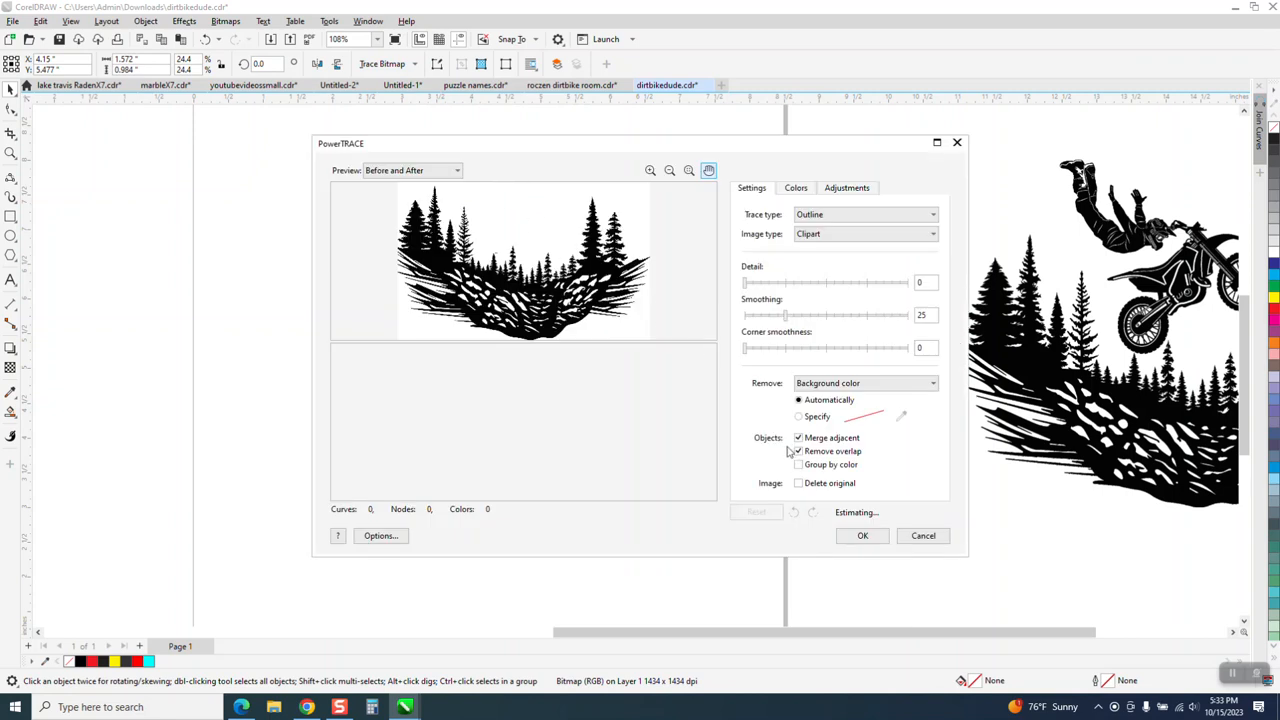
left_click(863, 537)
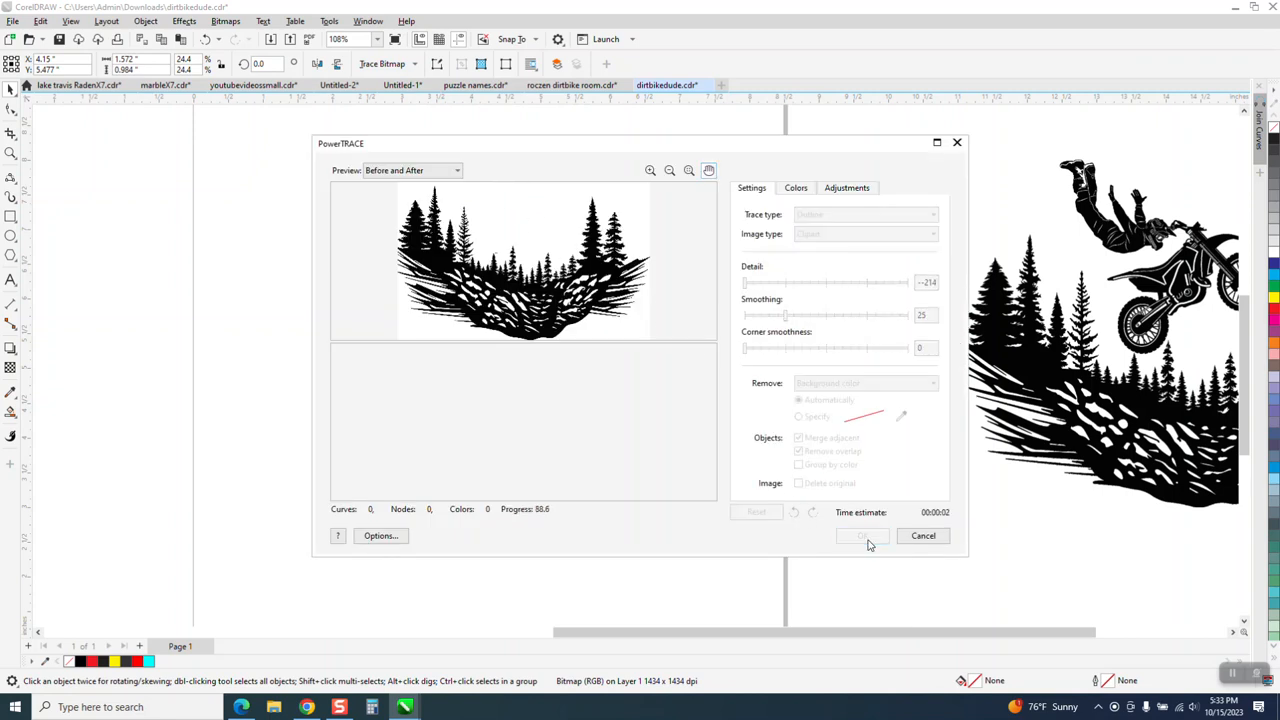
left_click_drag(482, 338, 628, 348)
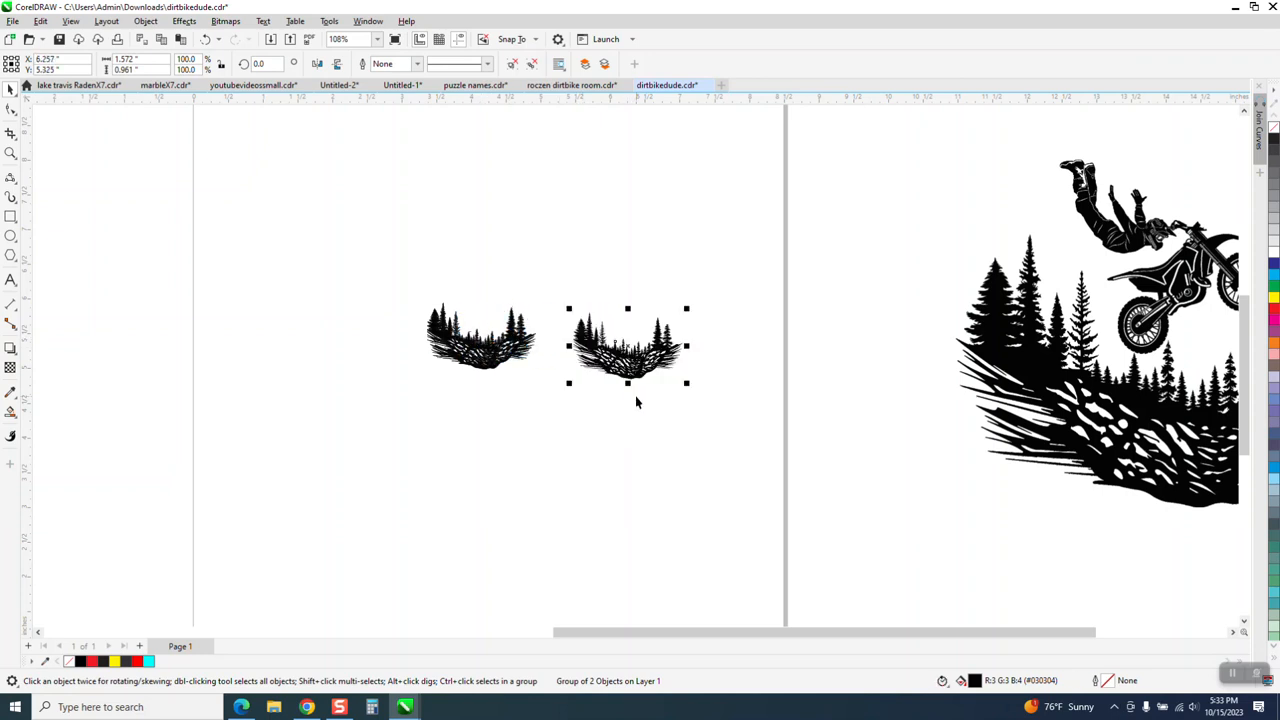
Display the traced scenery in wireframe view.
left_click(10, 153)
left_click_drag(751, 419, 751, 419)
left_click(10, 88)
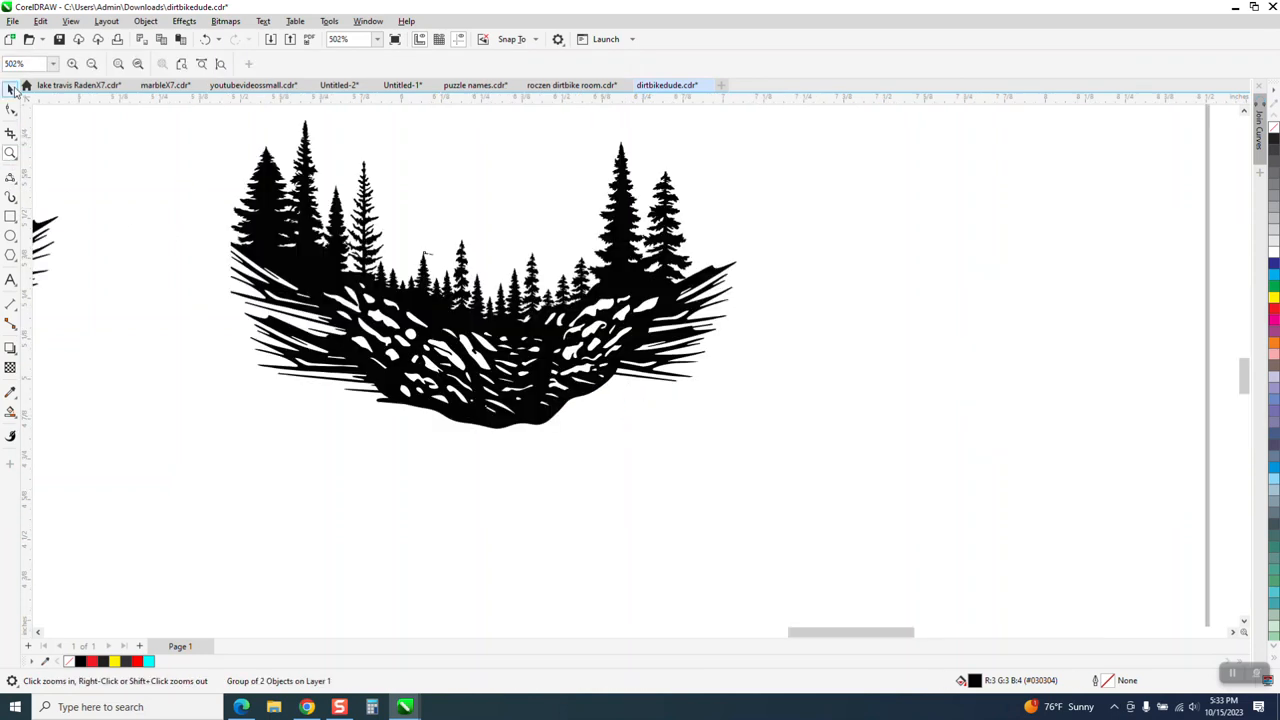
left_click(76, 22)
left_click(85, 38)
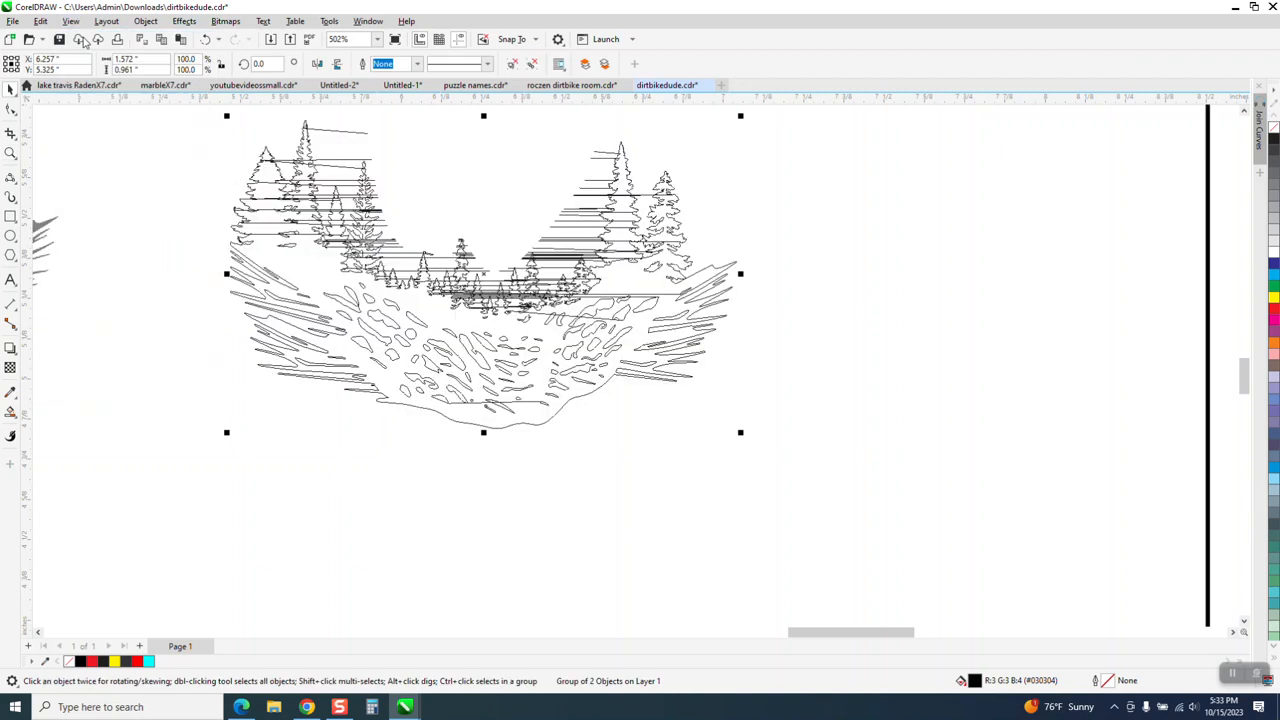
Ungroup the traced scenery so its individual curves around the tall trees can be edited.
left_click(12, 152)
left_click(720, 330)
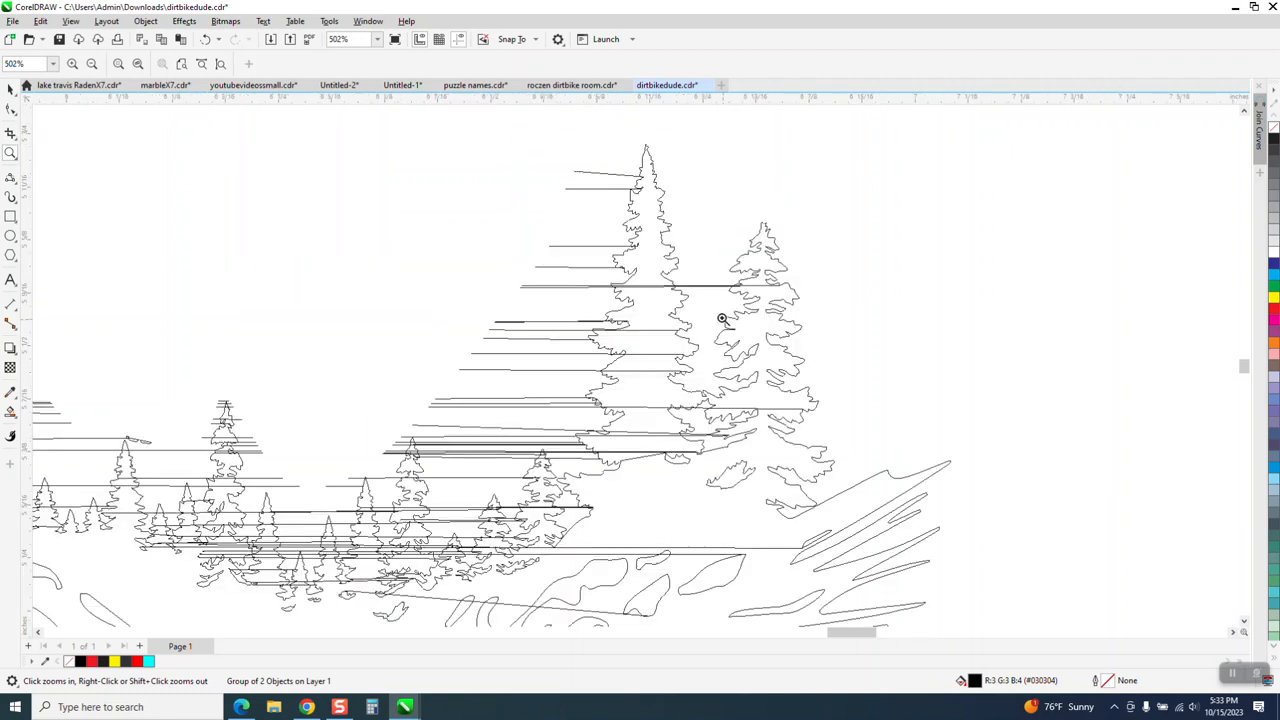
key("F10")
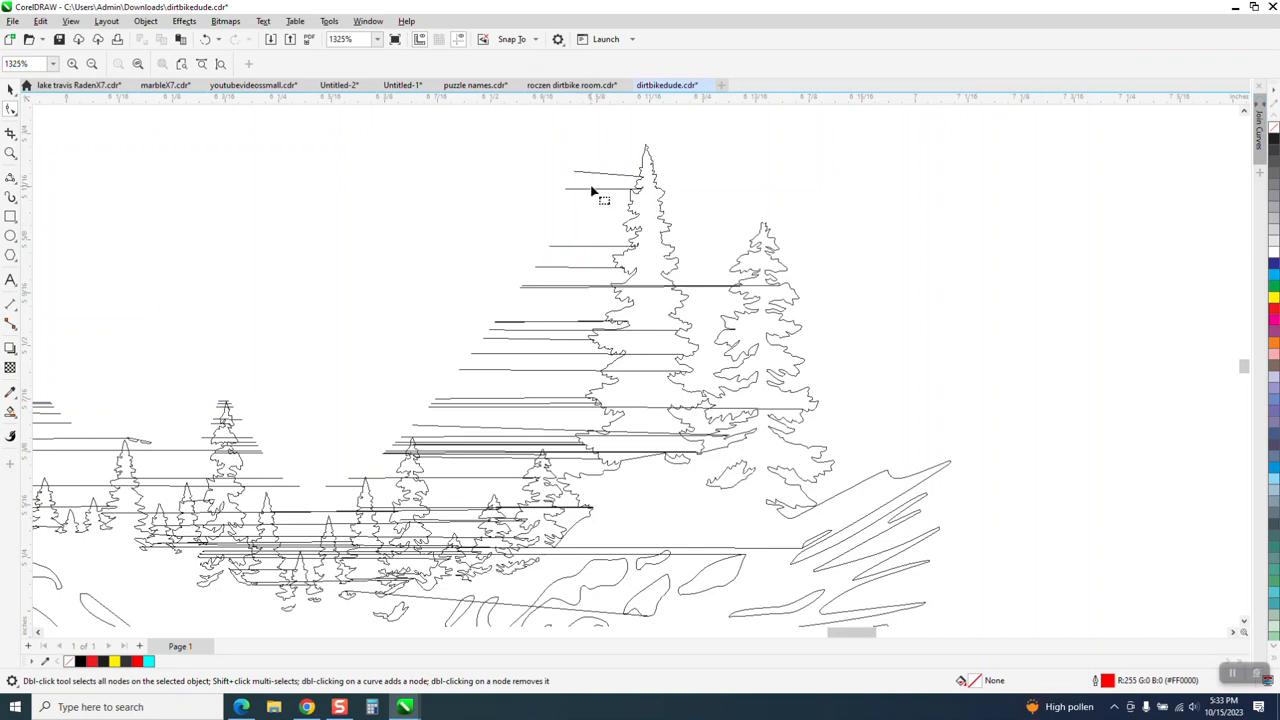
left_click(10, 89)
left_click(628, 221)
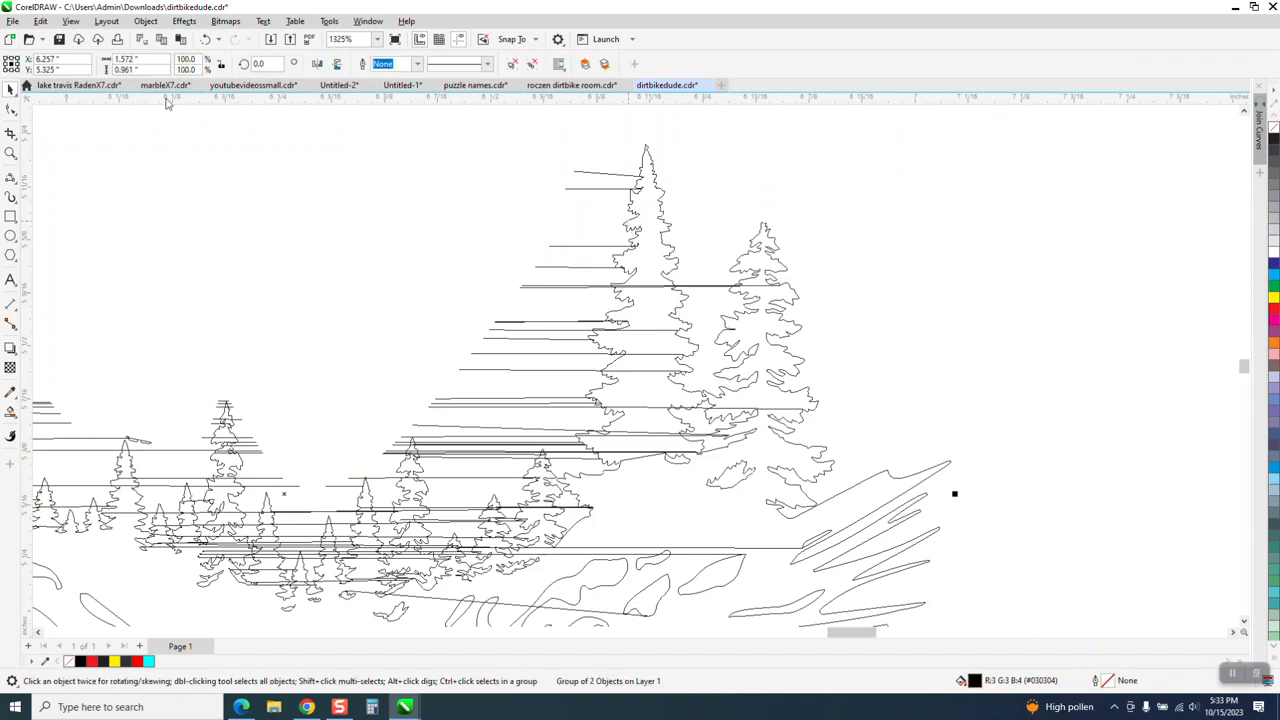
left_click(145, 21)
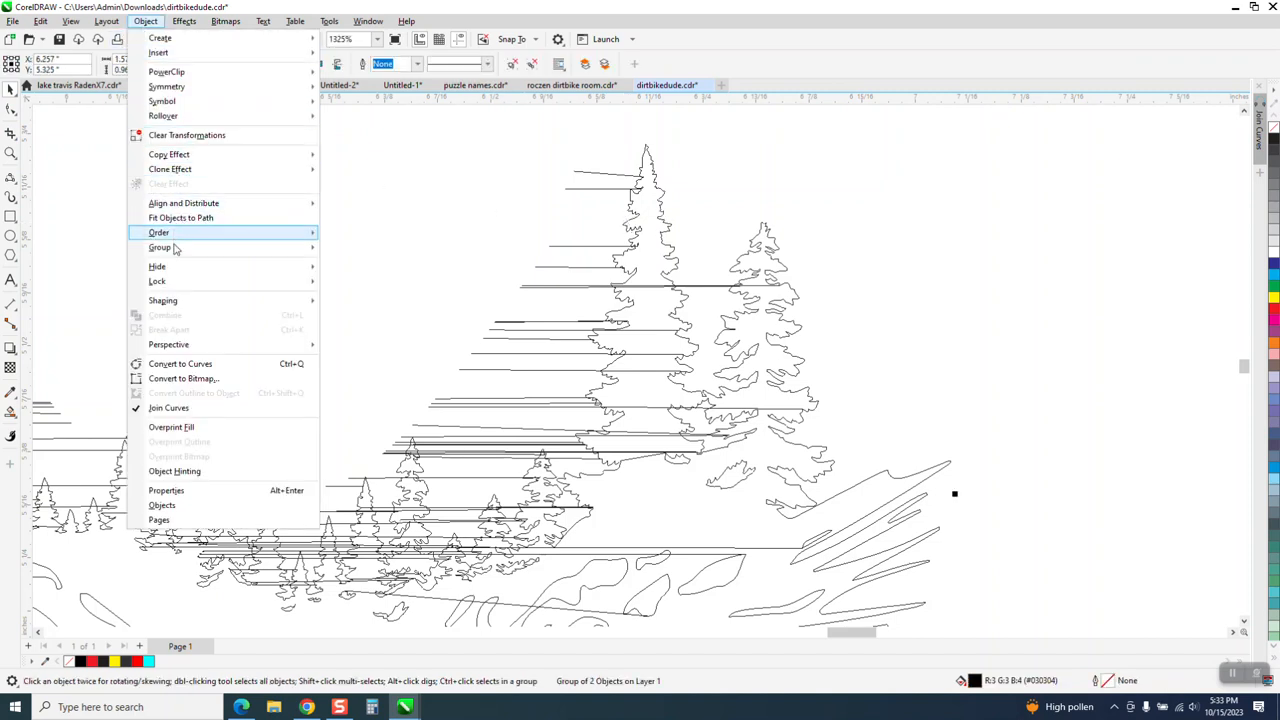
mouse_move(235, 253)
left_click(350, 279)
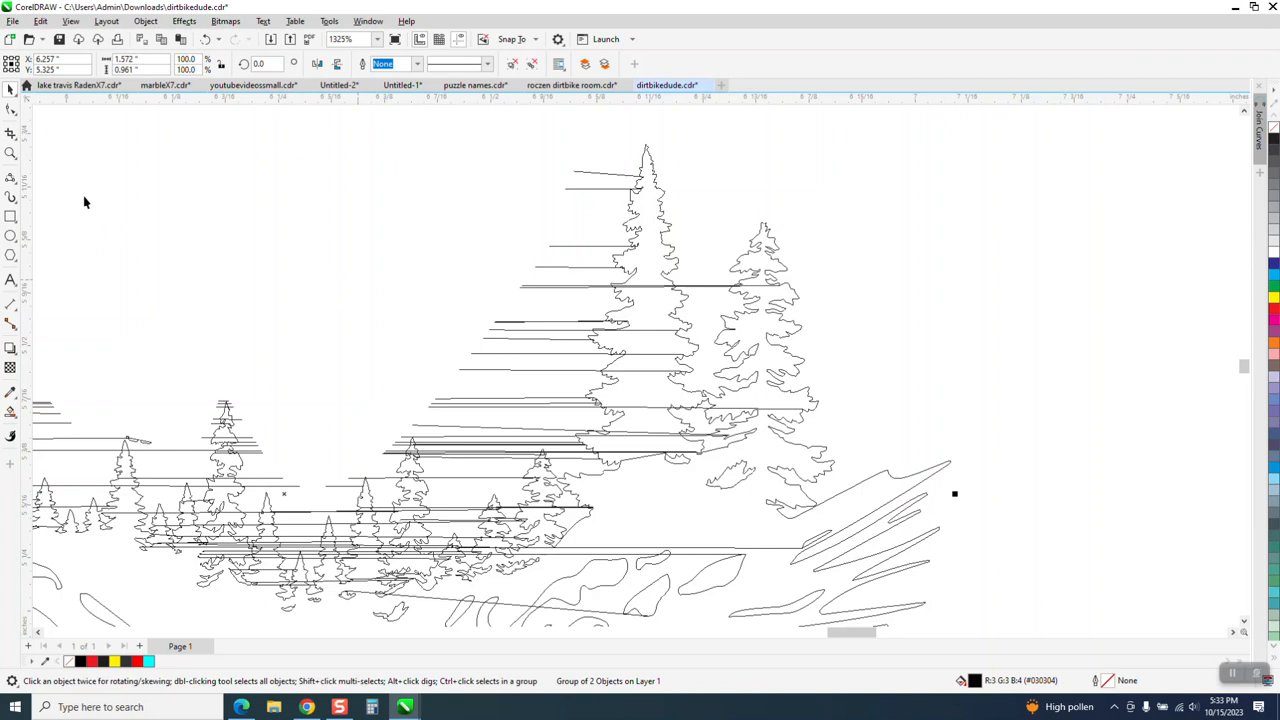
Delete the outer end nodes of the upper stray horizontal lines extending from the tallest tree on the scenery's right side.
key("F10")
mouse_move(593, 150)
left_mouse_down()
mouse_move(549, 343)
mouse_move(480, 461)
left_mouse_up()
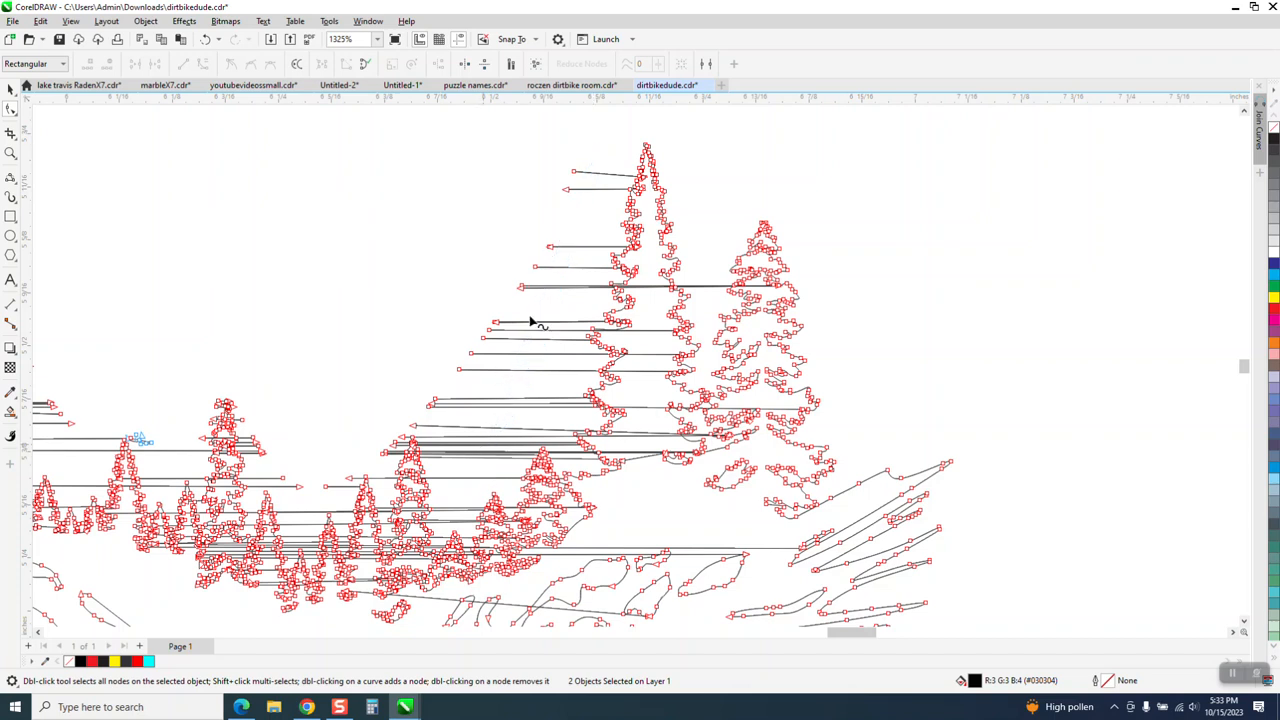
mouse_move(603, 163)
left_mouse_down()
mouse_move(546, 338)
mouse_move(491, 432)
left_mouse_up()
mouse_move(616, 152)
left_mouse_down()
mouse_move(525, 375)
mouse_move(469, 397)
mouse_move(396, 372)
left_mouse_up()
left_click_drag(297, 208, 297, 196)
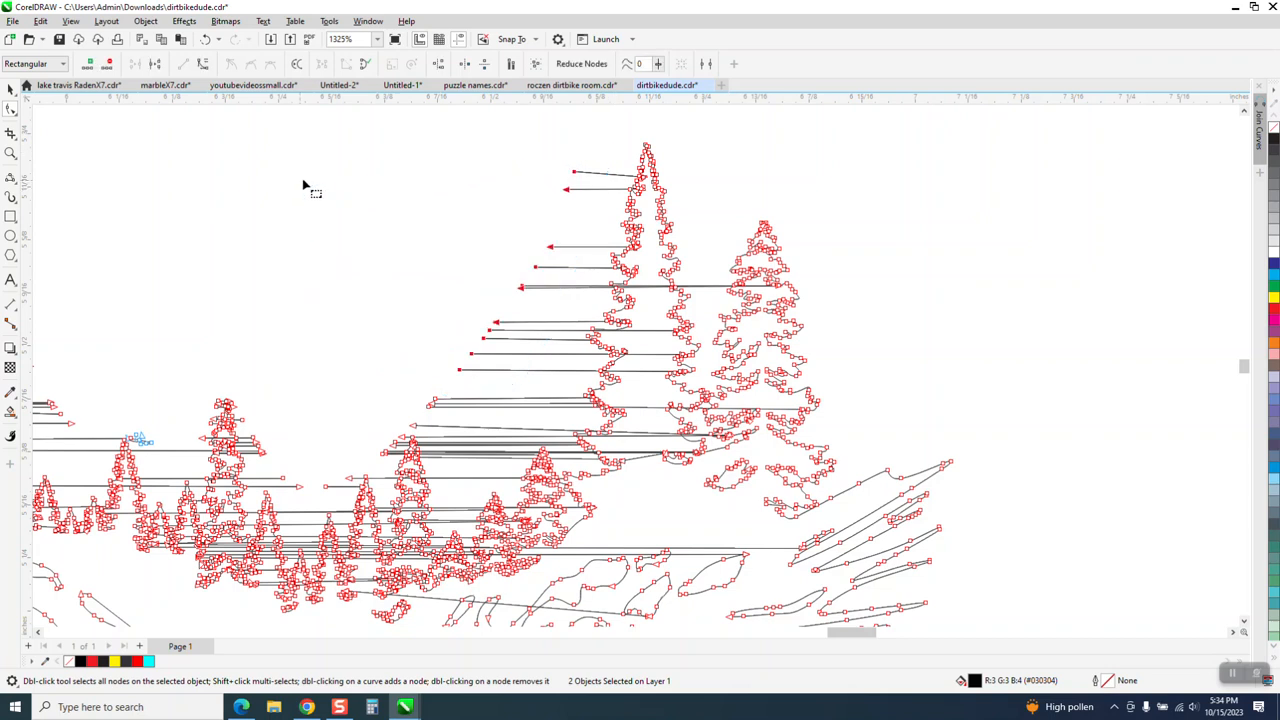
key("Delete")
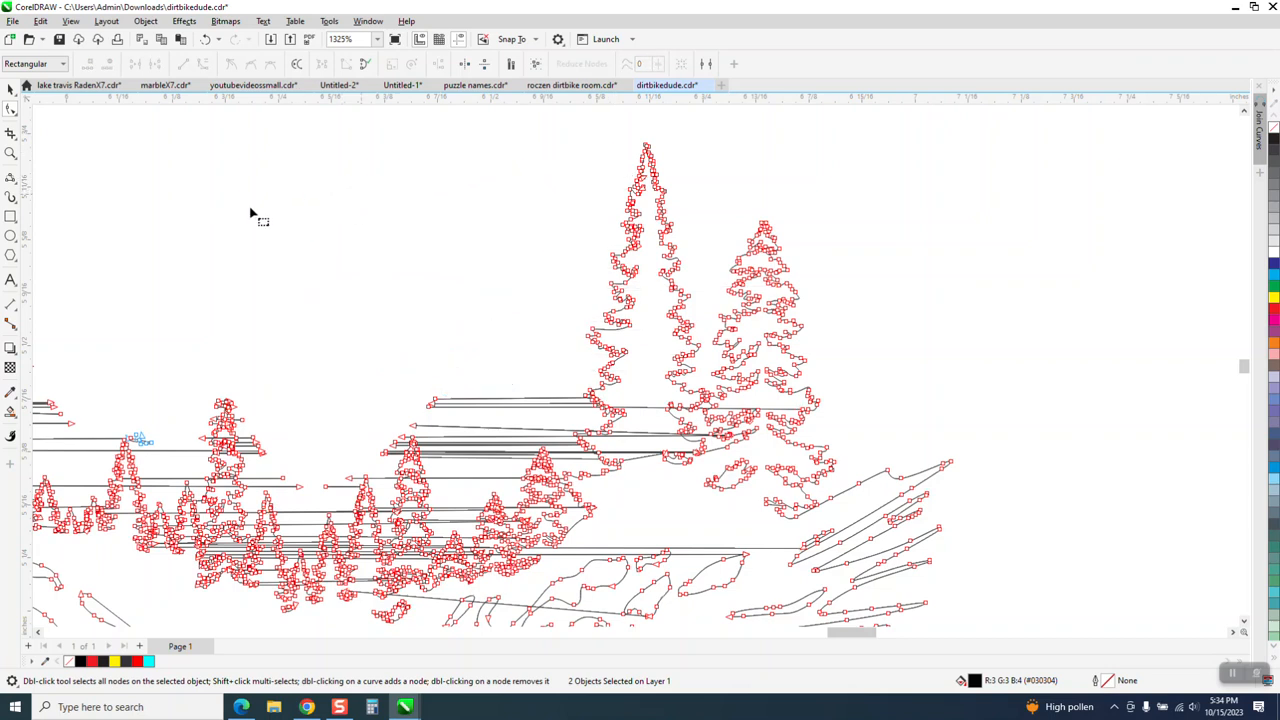
Remove the remaining stray horizontal segments between the small trees and across the tall right-hand trees with Virtual Segment Delete.
left_click(14, 143)
left_click(60, 166)
left_click_drag(493, 420, 493, 456)
left_click_drag(518, 394, 520, 392)
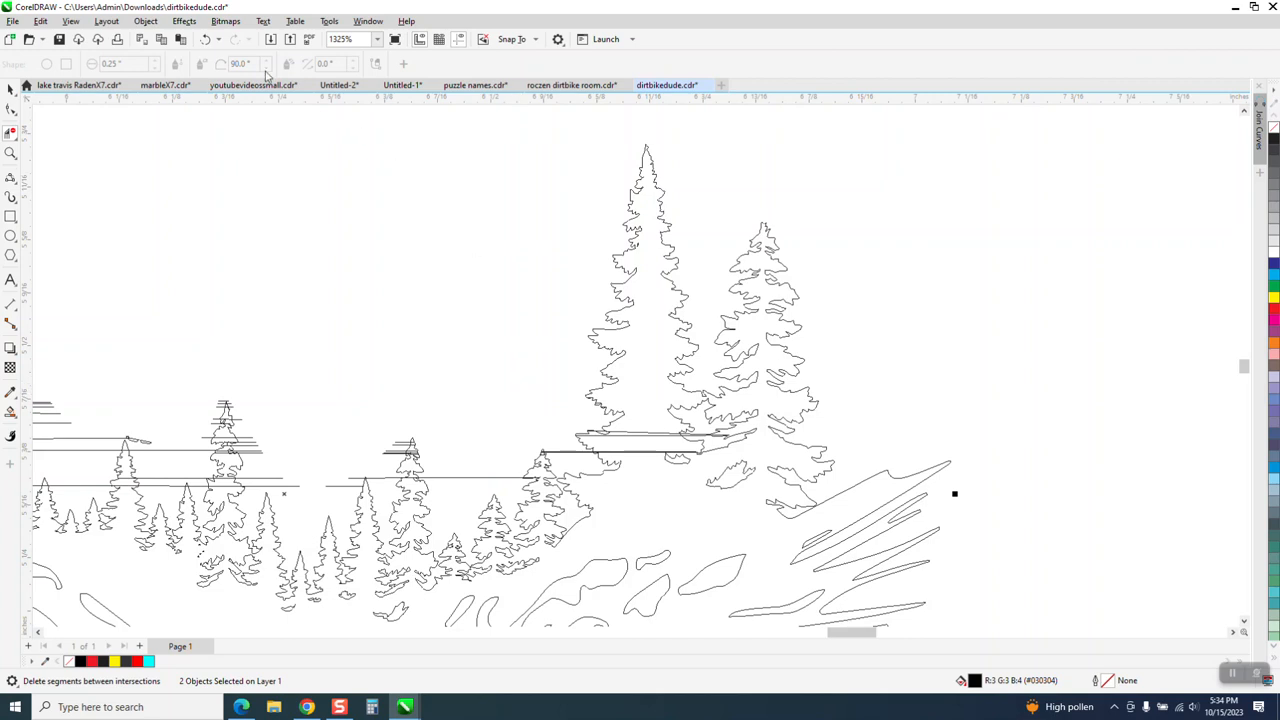
left_click(205, 39)
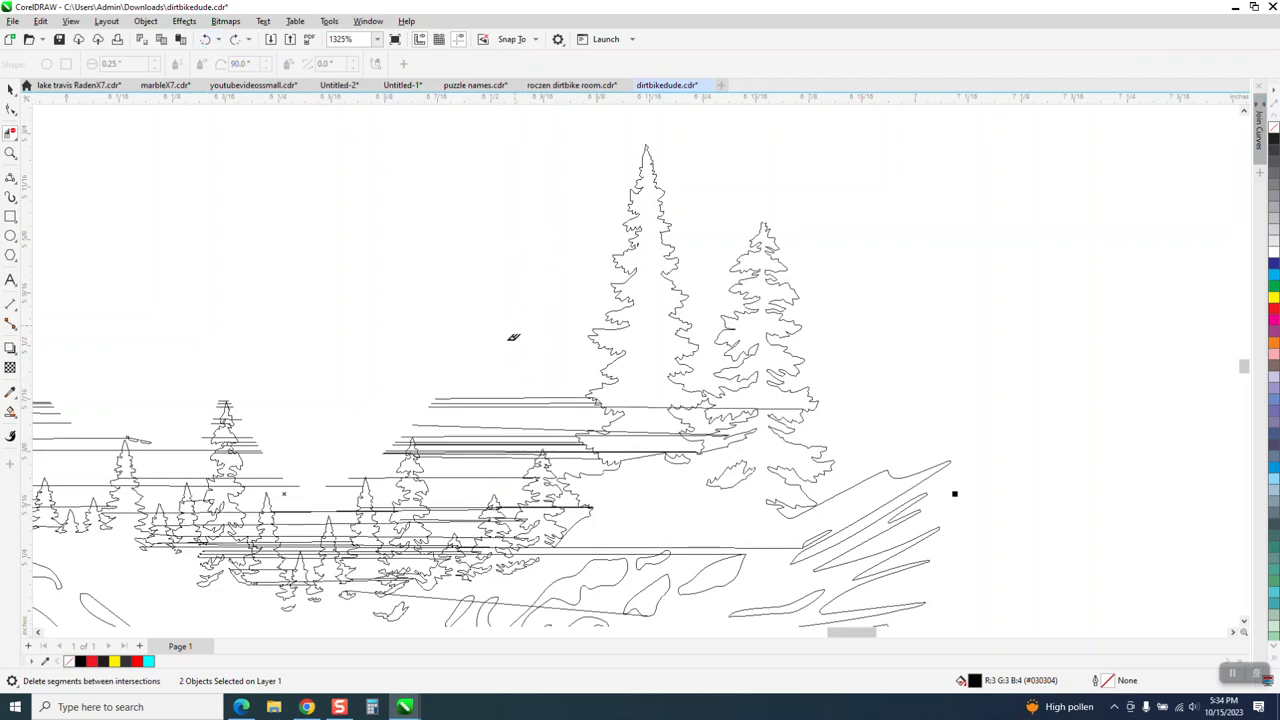
left_click_drag(487, 437, 477, 480)
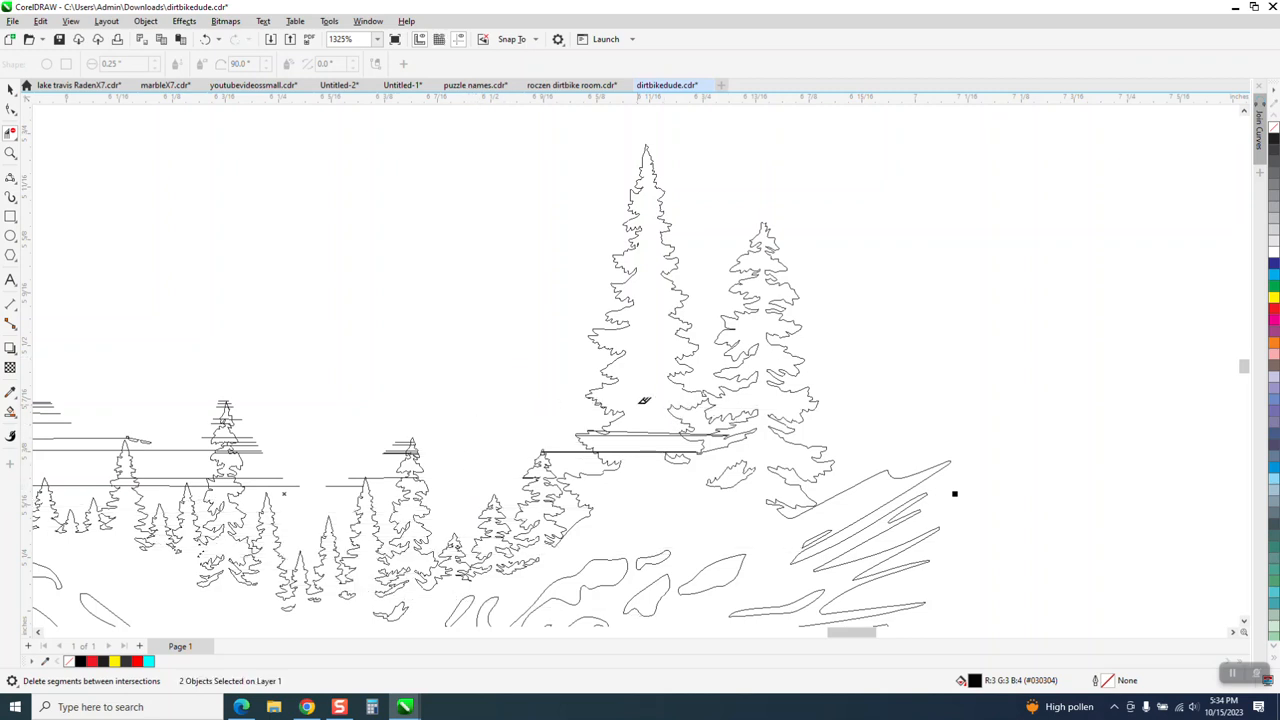
left_click_drag(648, 455, 652, 497)
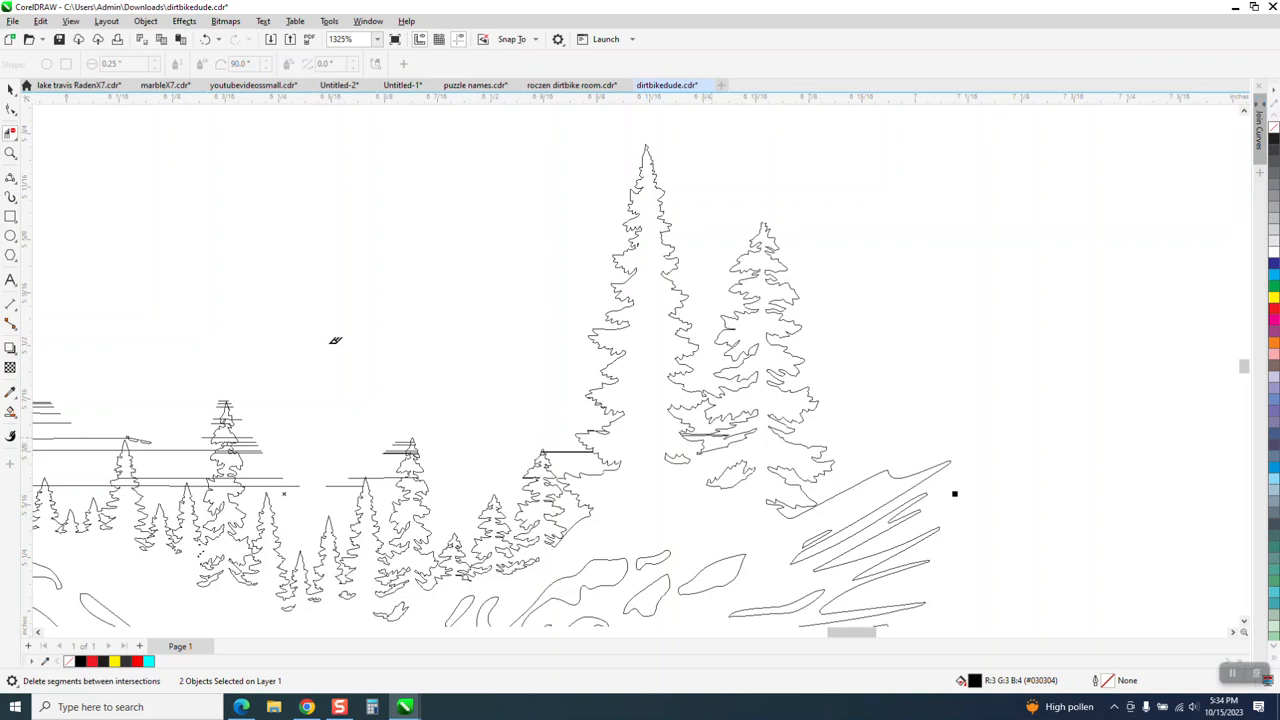
Erase the stray line ends protruding from the right side of the tallest middle tree with Virtual Segment Delete.
left_click(10, 152)
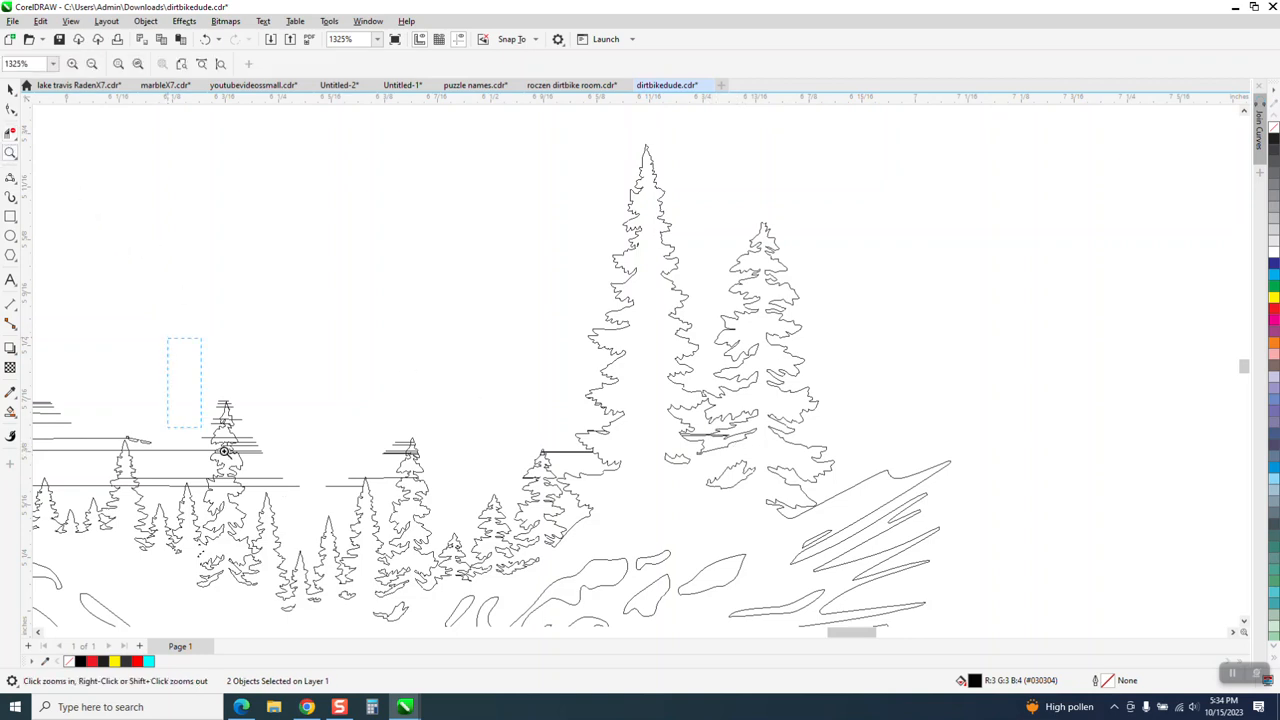
left_click(339, 504)
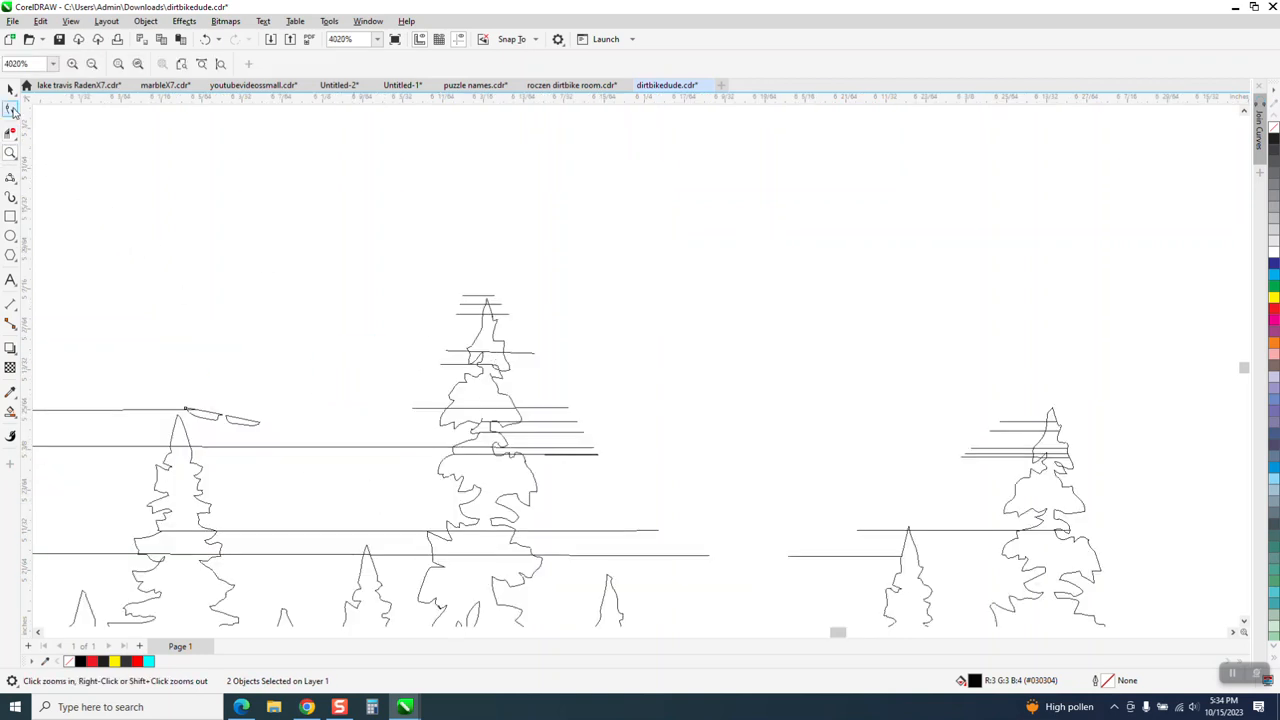
left_click(10, 131)
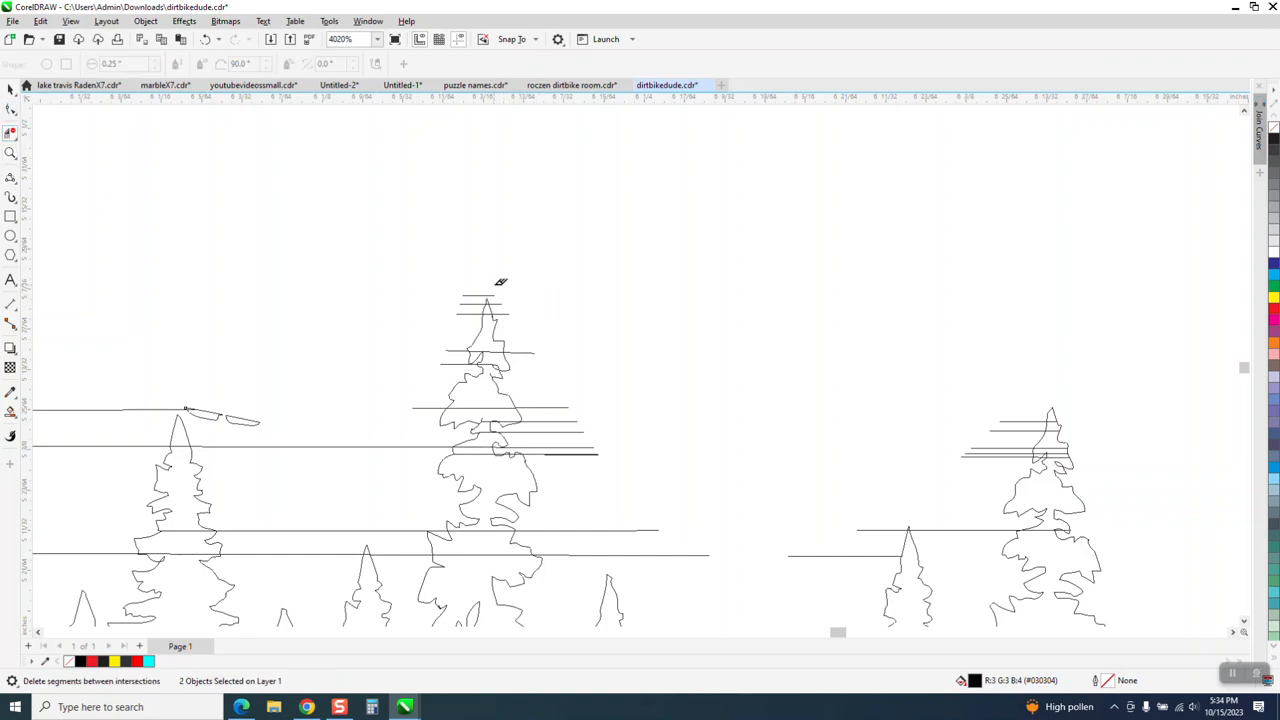
left_click_drag(494, 286, 497, 301)
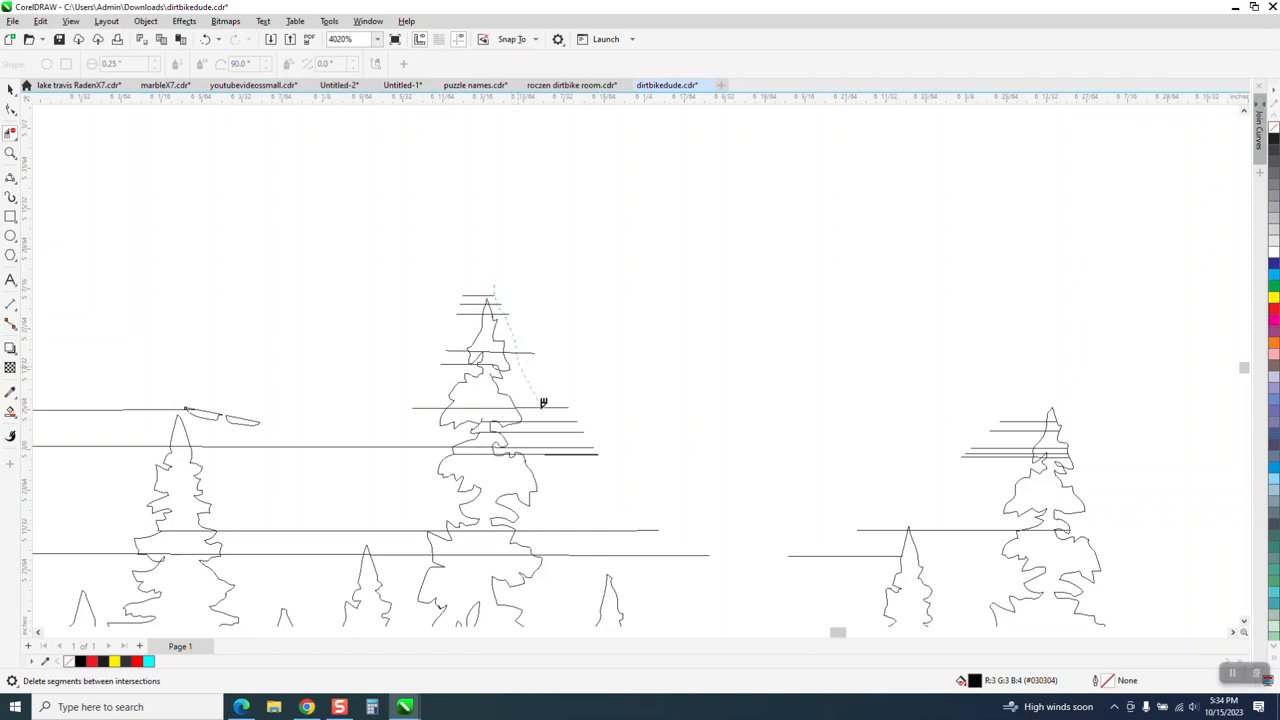
left_click_drag(565, 457, 595, 521)
left_click_drag(686, 552, 691, 555)
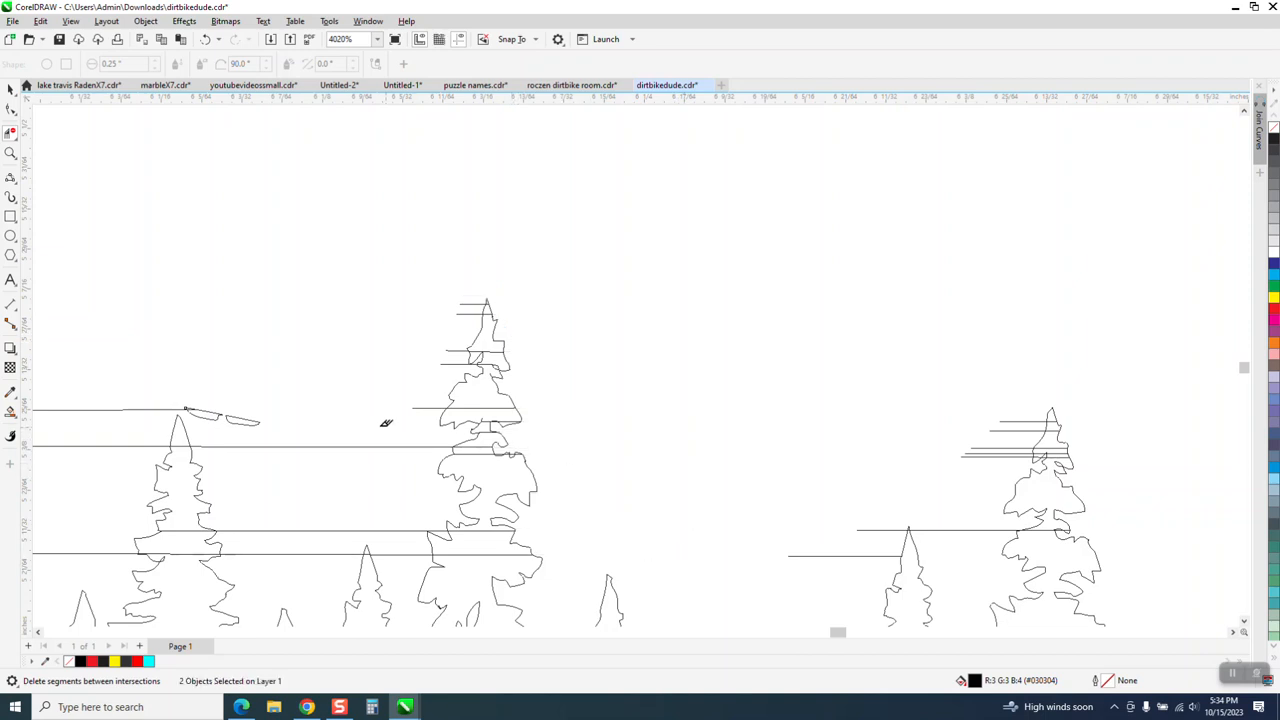
Erase the stray segments around the pointed tree left of the tallest middle tree and those beside the small tree farther right.
mouse_move(320, 414)
left_mouse_down()
mouse_move(293, 510)
mouse_move(307, 576)
mouse_move(272, 492)
left_mouse_up()
mouse_move(124, 378)
left_mouse_down()
mouse_move(88, 568)
mouse_move(130, 533)
left_mouse_up()
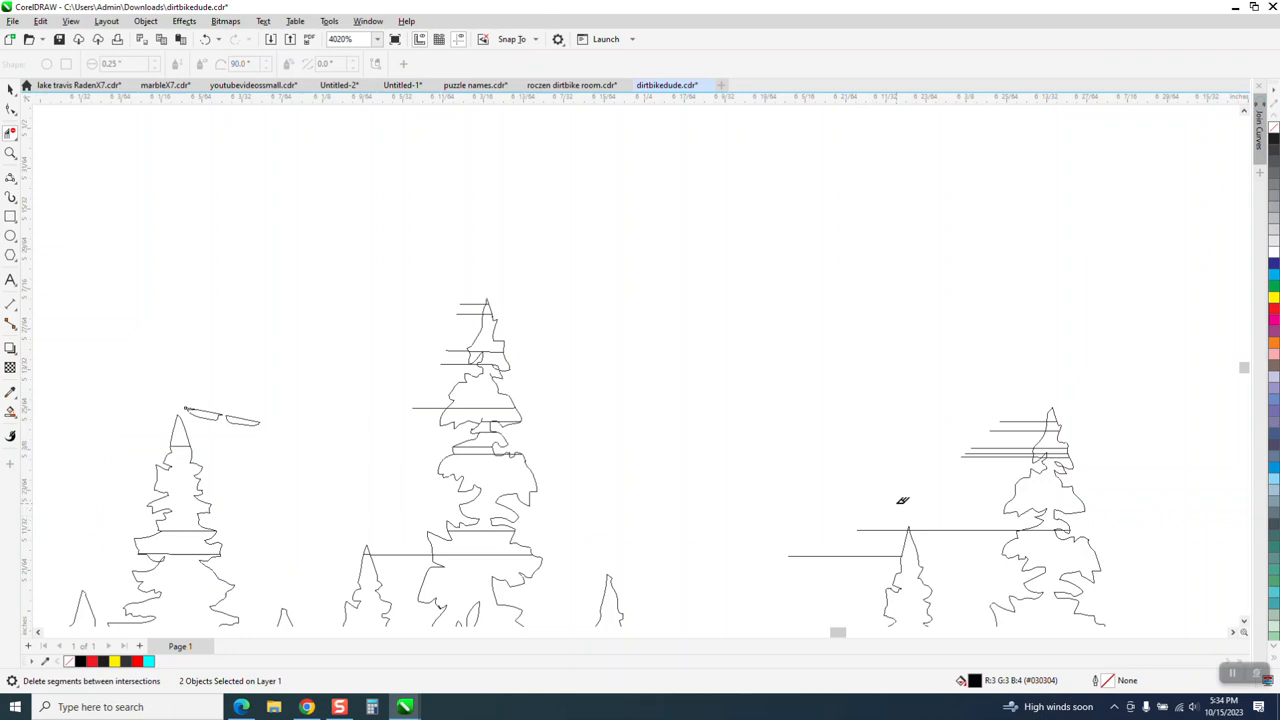
left_click_drag(862, 553, 841, 582)
mouse_move(916, 549)
left_mouse_down()
mouse_move(953, 510)
mouse_move(969, 551)
left_mouse_up()
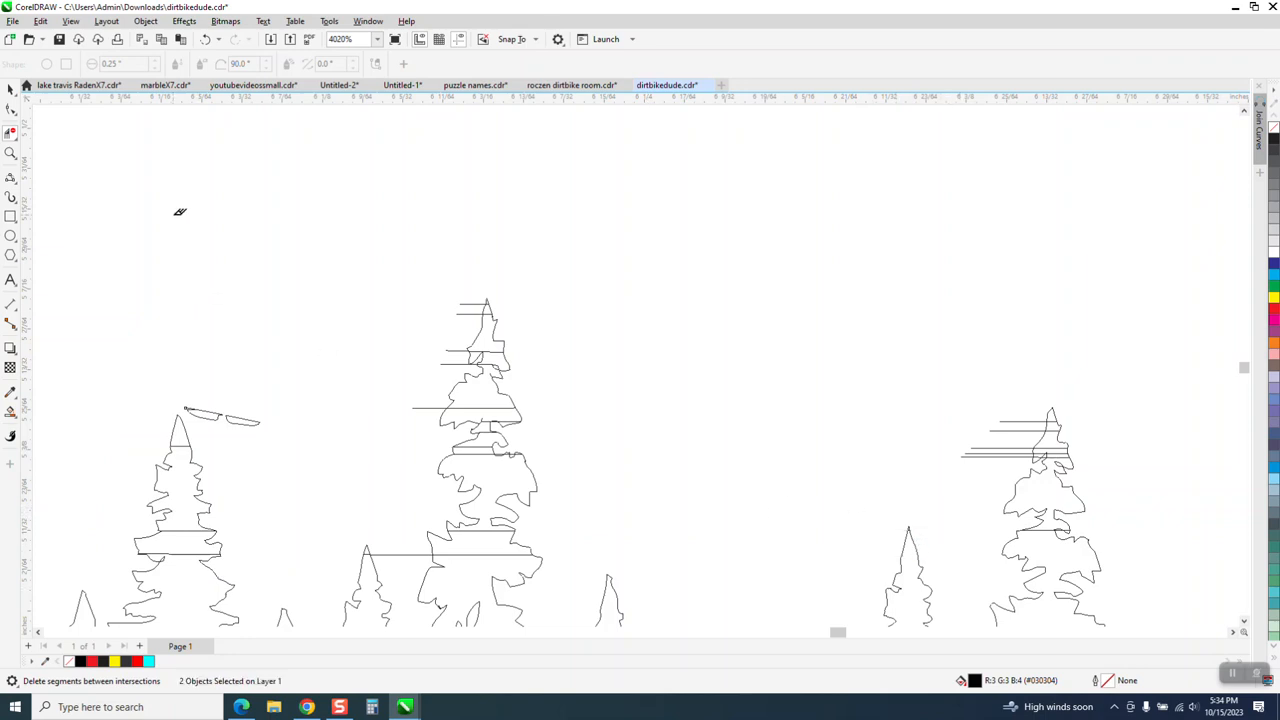
Delete the outer nodes of the stray lines protruding left from the top of the medium tree on the right.
left_click(10, 110)
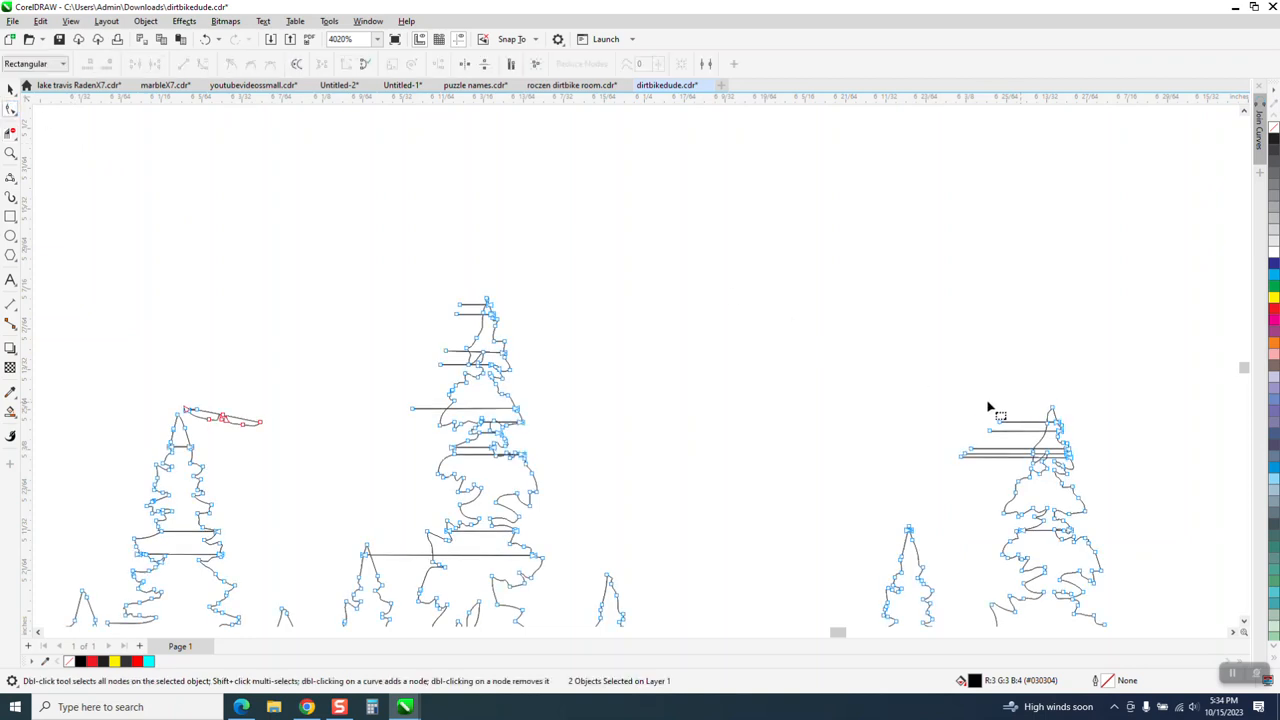
mouse_move(952, 392)
left_mouse_down()
mouse_move(952, 460)
mouse_move(975, 477)
mouse_move(997, 466)
mouse_move(1027, 396)
left_mouse_up()
key("Delete")
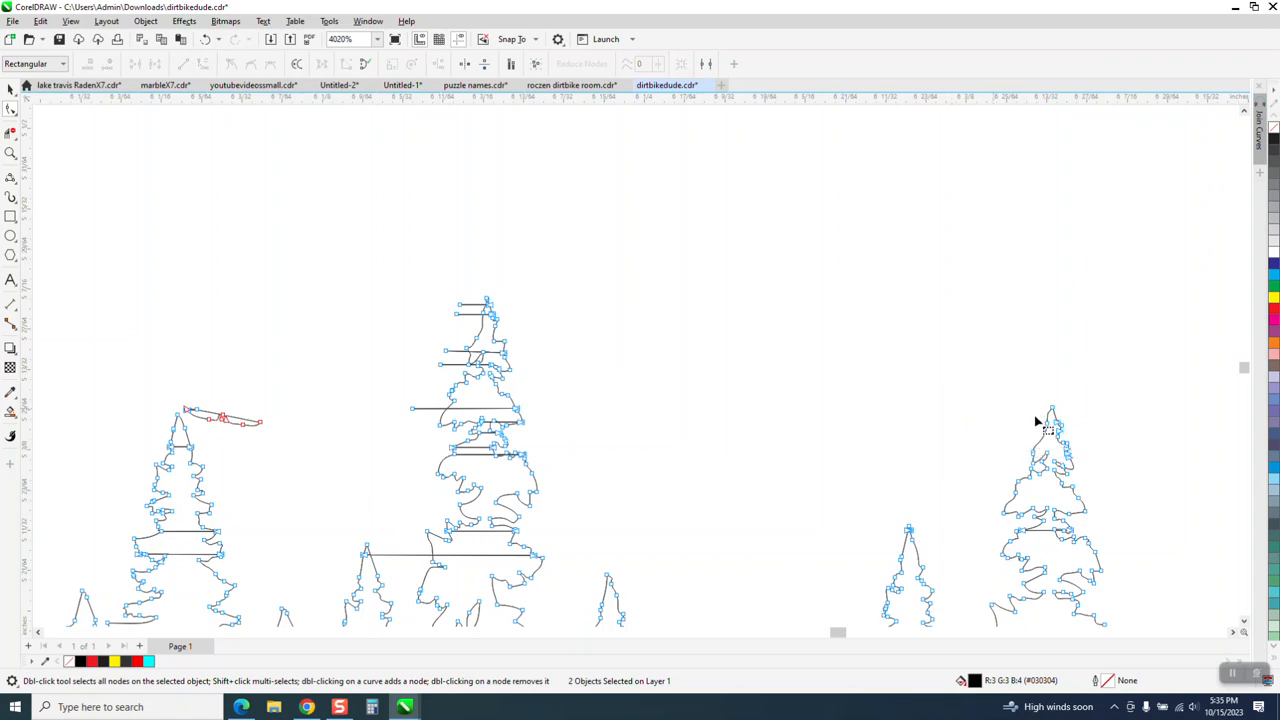
Delete the nodes of the two leftover slivers above the pointed tree left of the tallest middle tree.
left_click(10, 152)
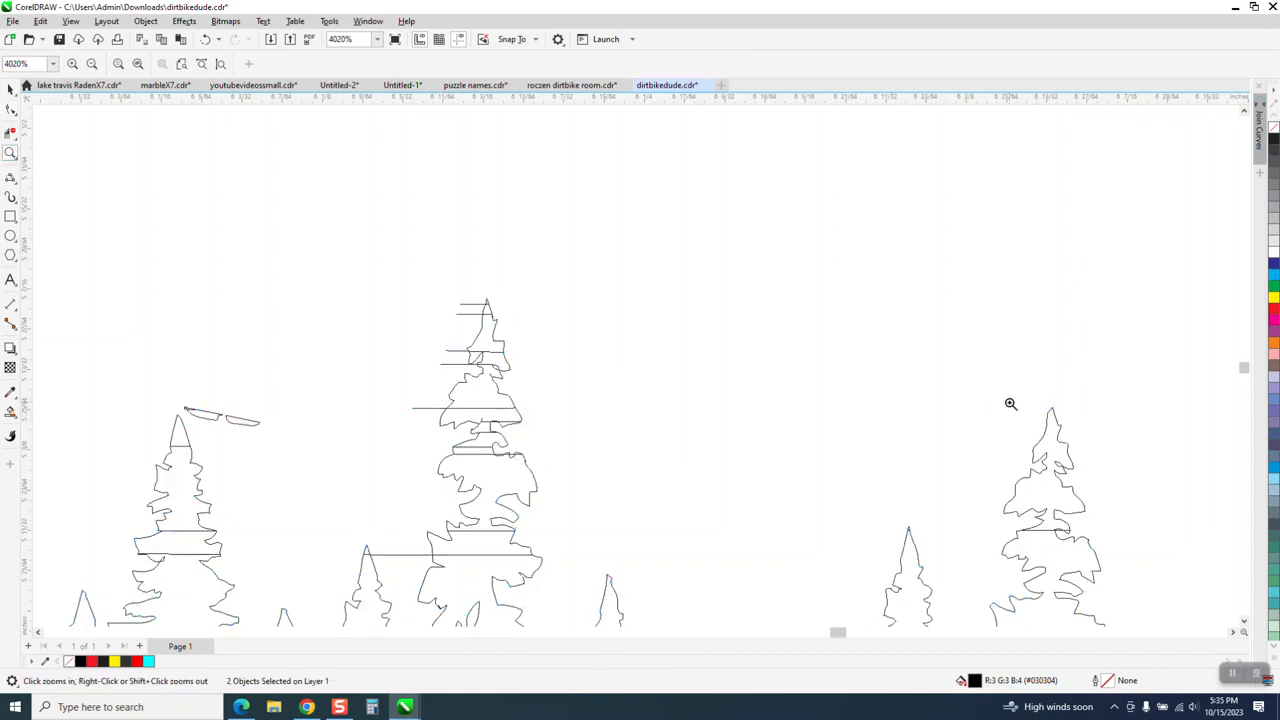
scroll(295, 372, "down", 2)
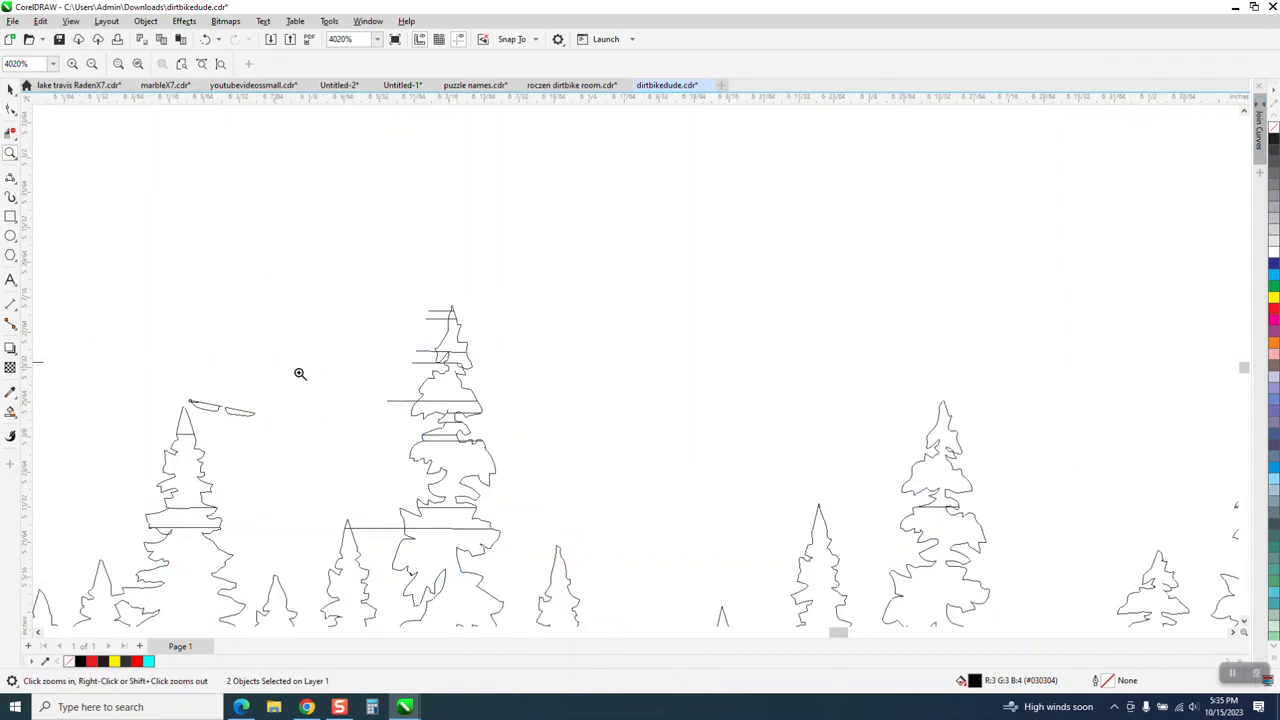
left_click(10, 110)
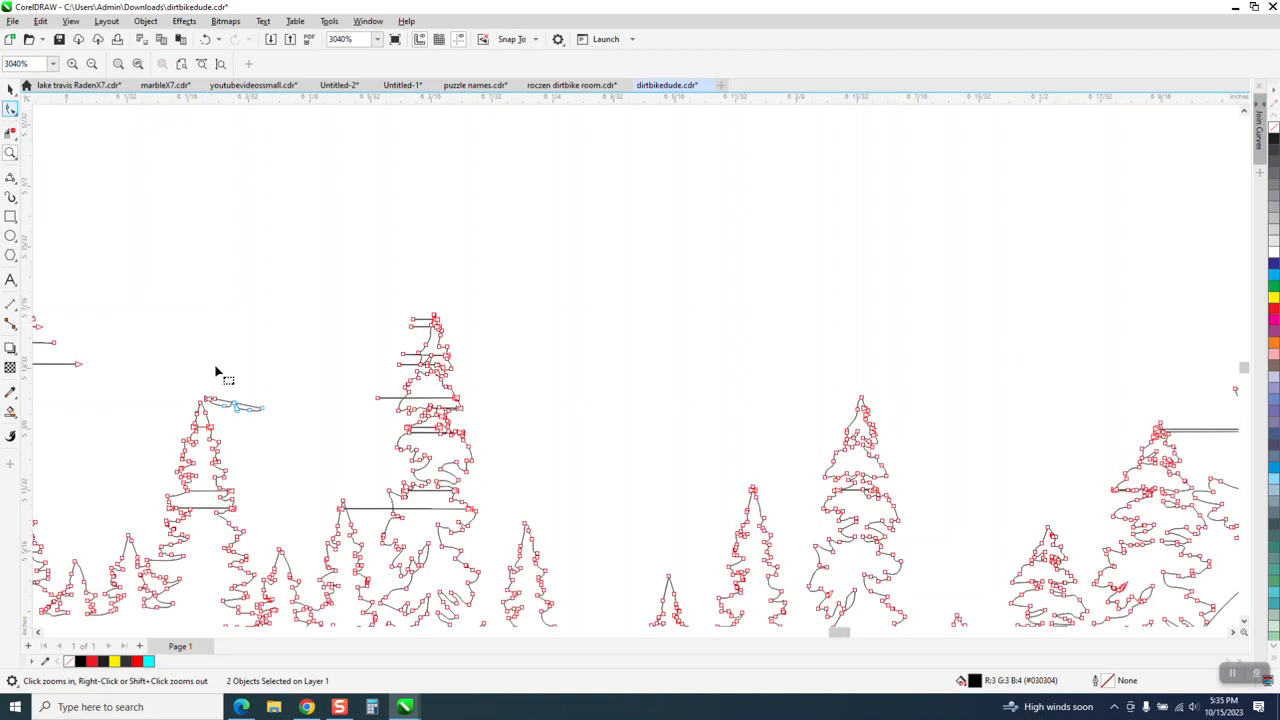
left_click(10, 152)
left_click_drag(203, 375, 430, 494)
left_click(10, 110)
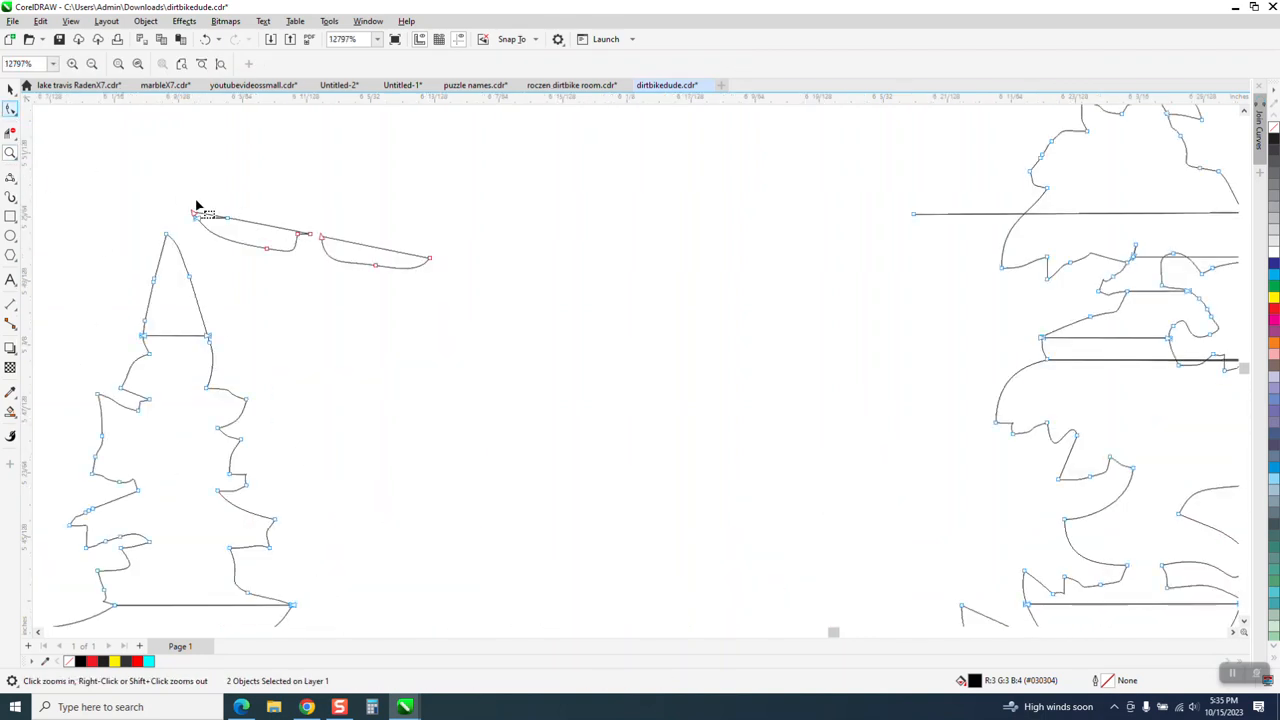
mouse_move(174, 190)
left_mouse_down()
mouse_move(223, 271)
mouse_move(409, 314)
mouse_move(460, 240)
mouse_move(445, 214)
mouse_move(369, 171)
left_mouse_up()
key("Delete")
scroll(465, 268, "down", 2)
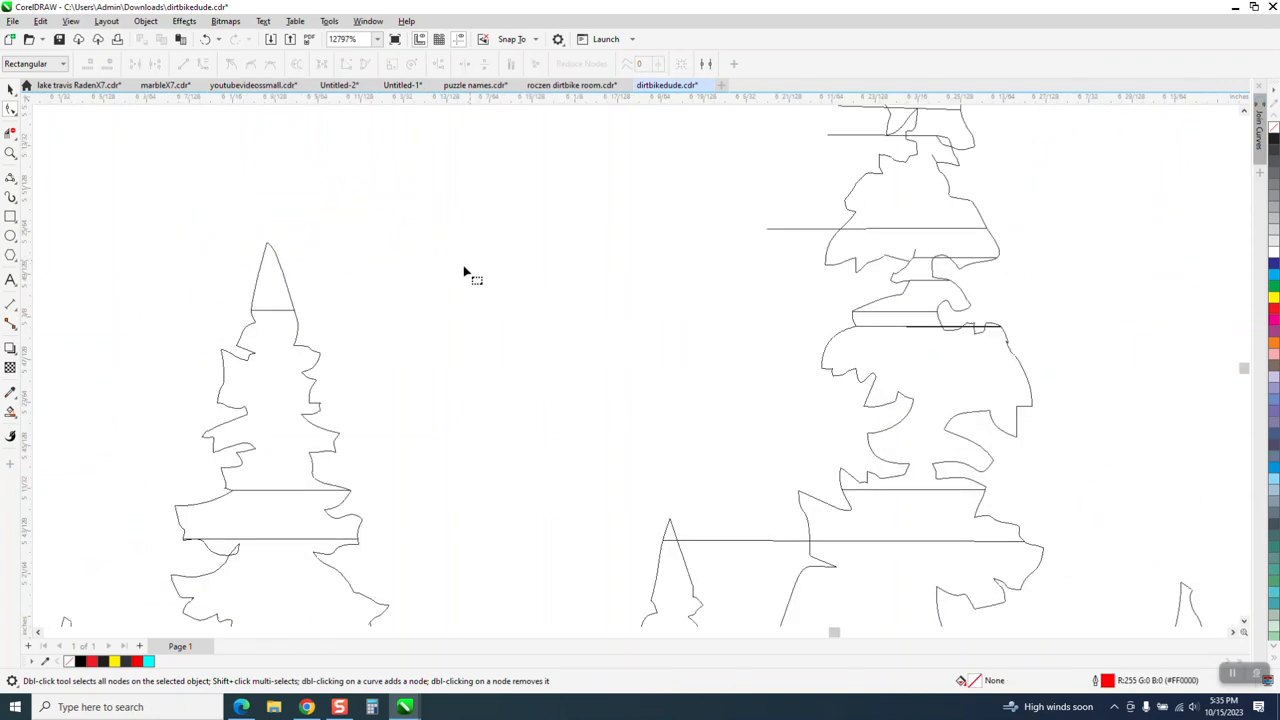
Erase the horizontal lines crossing the left pointed tree and the line joining the small tree to the tallest middle tree.
left_click(10, 132)
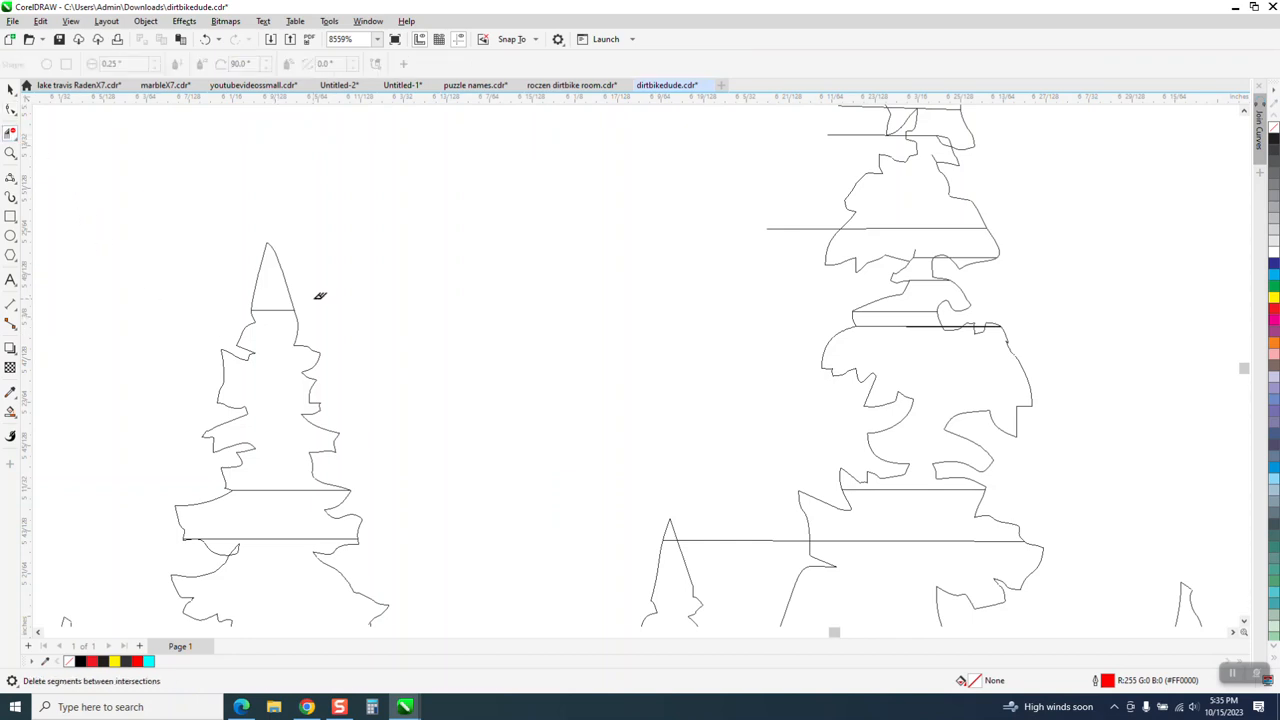
left_click_drag(280, 520, 285, 562)
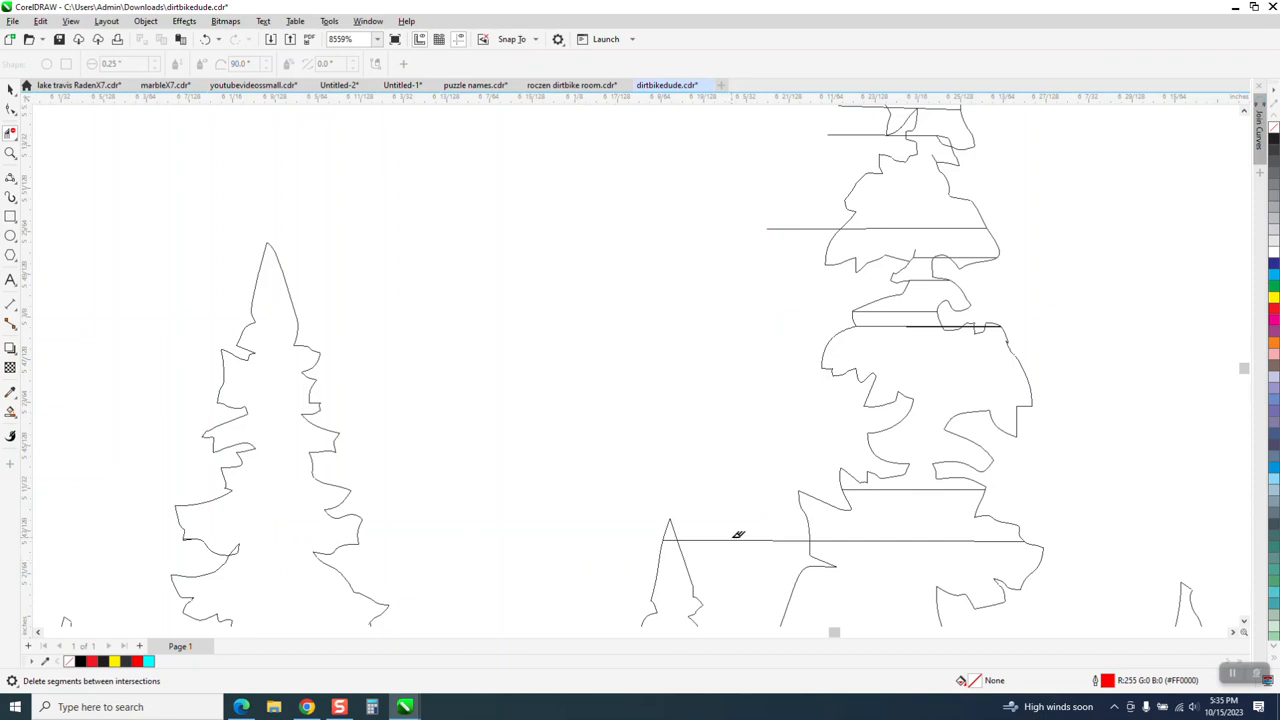
left_click_drag(897, 575, 870, 532)
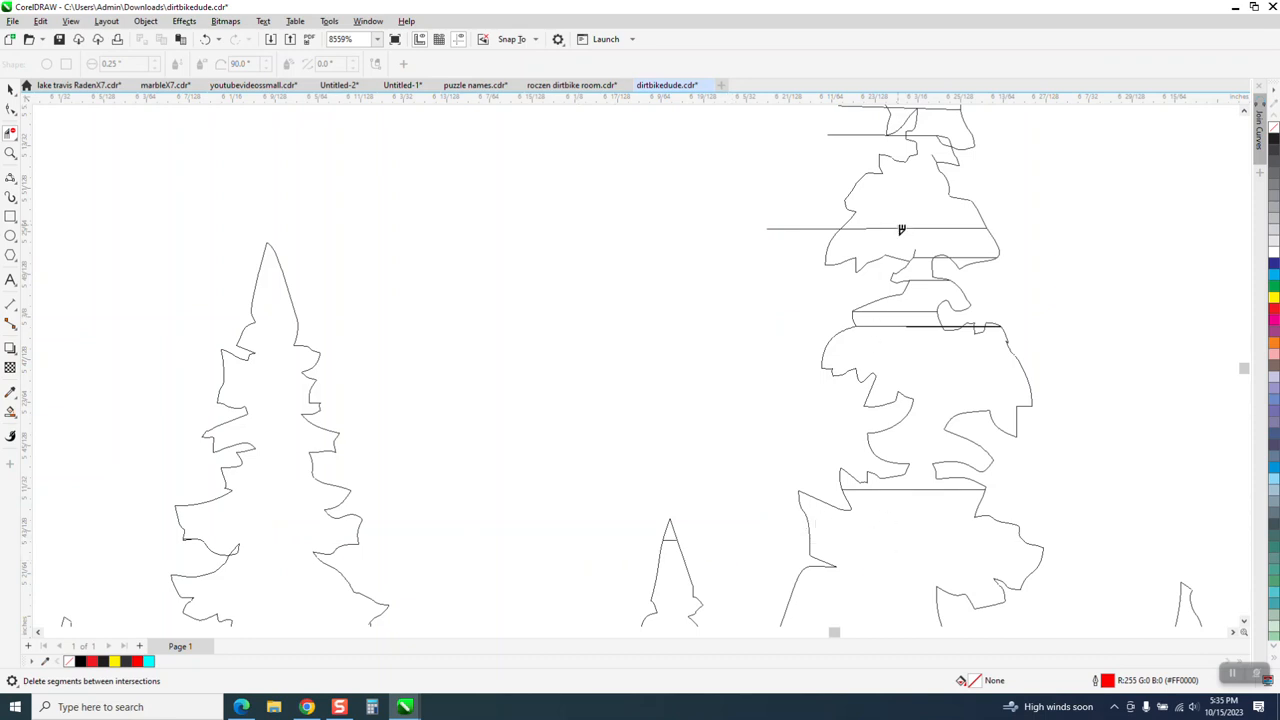
Erase the stray segment protruding left of the tallest middle tree and the short lines crossing its trunk.
left_click_drag(799, 213, 797, 241)
mouse_move(920, 296)
left_mouse_down()
mouse_move(923, 344)
mouse_move(927, 324)
left_mouse_up()
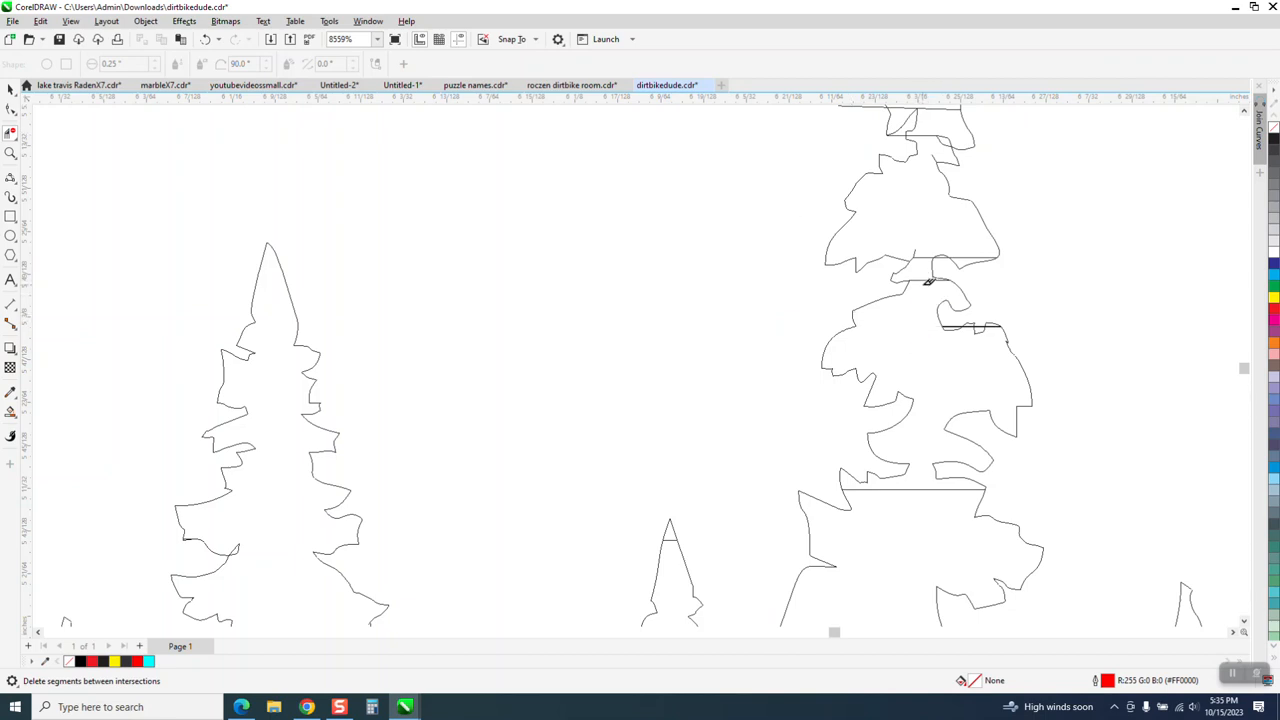
left_click(919, 256)
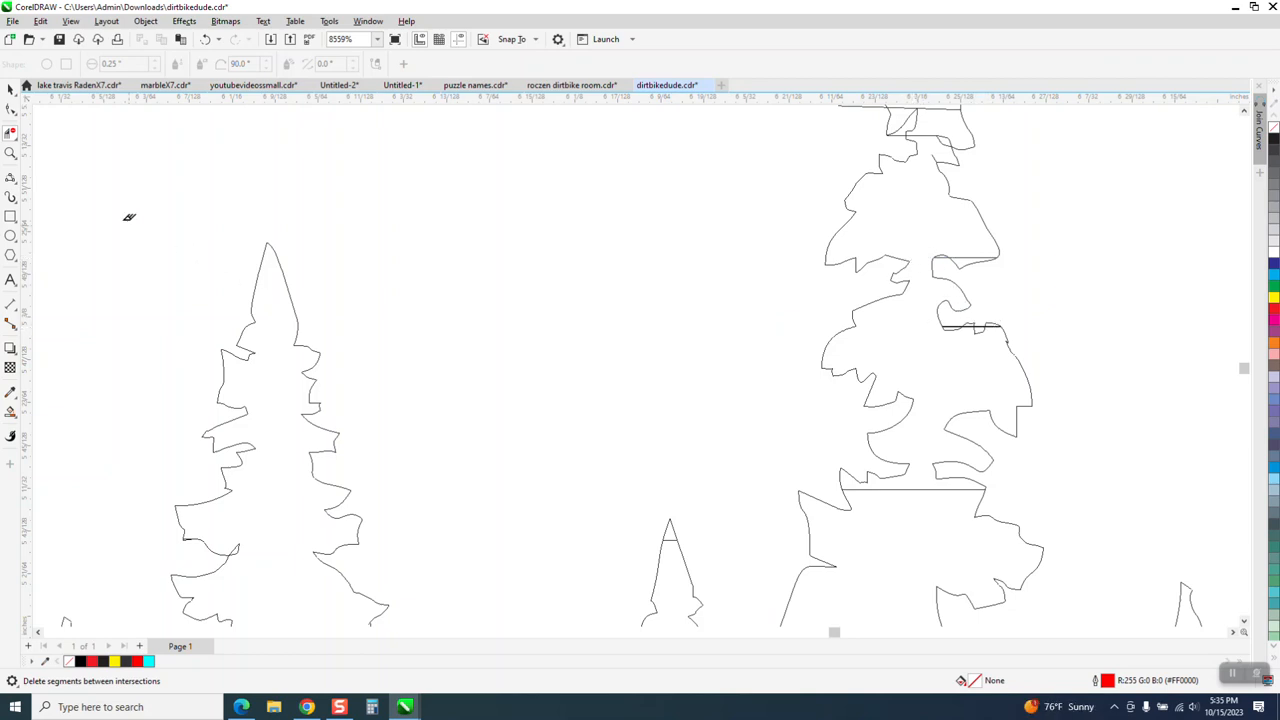
Delete the nodes of the double horizontal line crossing the middle tree's right-hand branch.
left_click(13, 156)
left_click_drag(906, 273, 1101, 380)
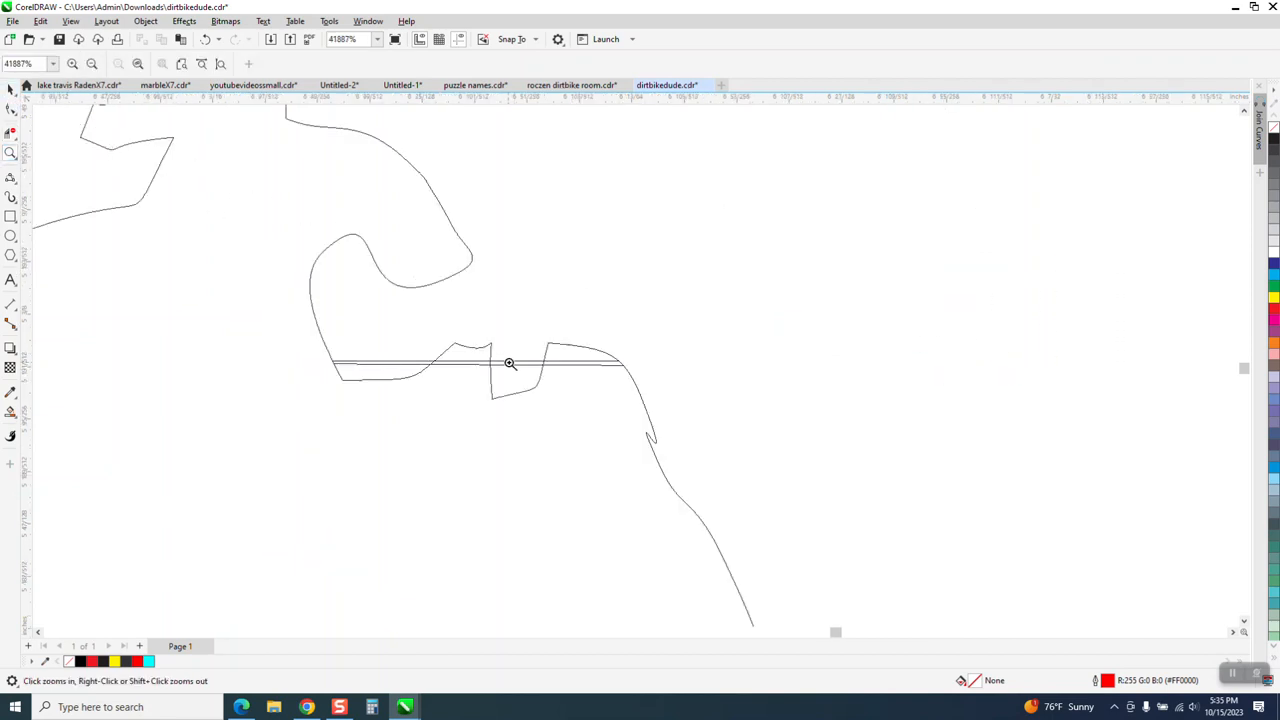
left_click(11, 110)
left_click(528, 367)
left_click_drag(298, 348, 650, 385)
key("Delete")
Delete the nodes of the horizontal line crossing the tallest middle tree's upper right-hand branch.
scroll(630, 405, "down", 2)
left_click(574, 285)
left_click(589, 288)
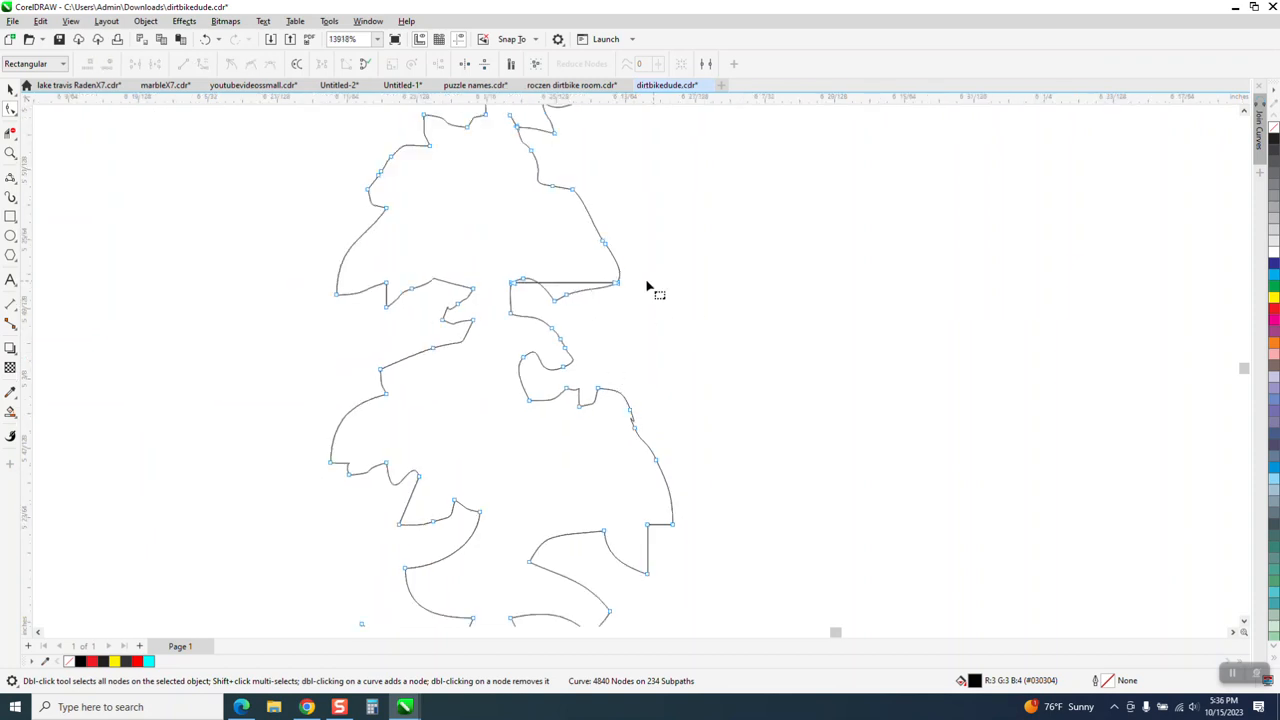
left_click(514, 286)
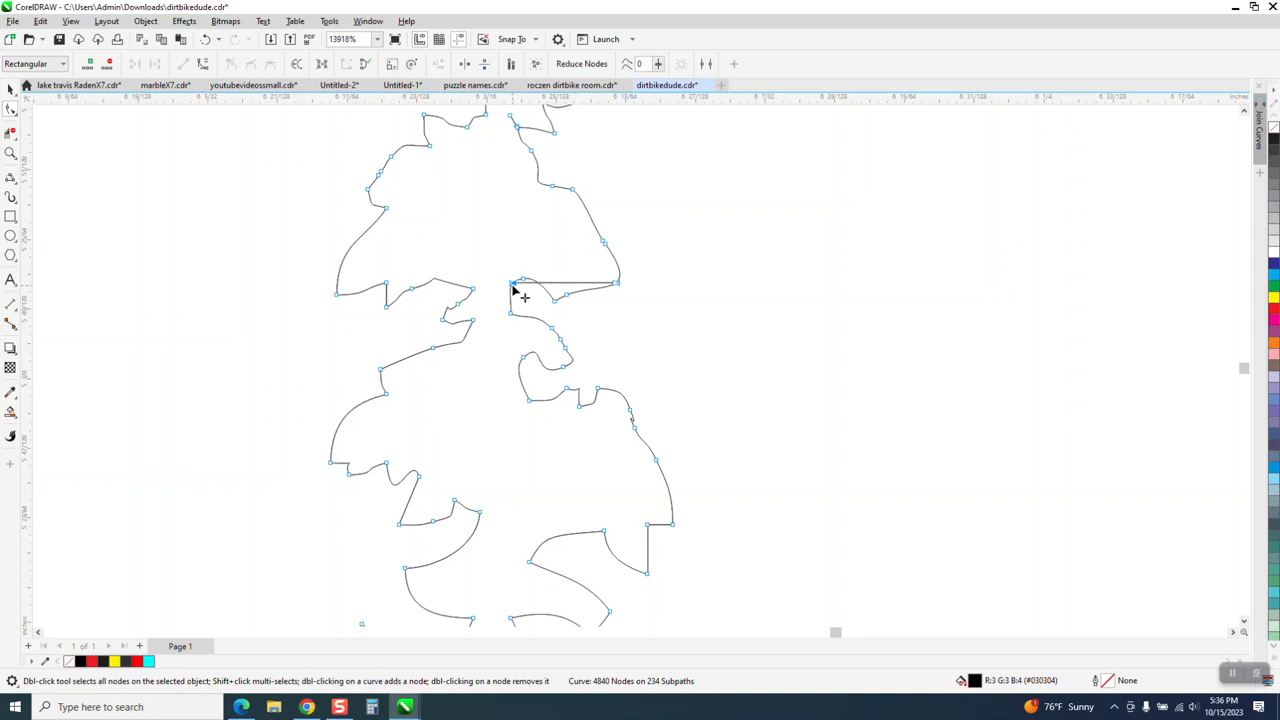
left_click(611, 288)
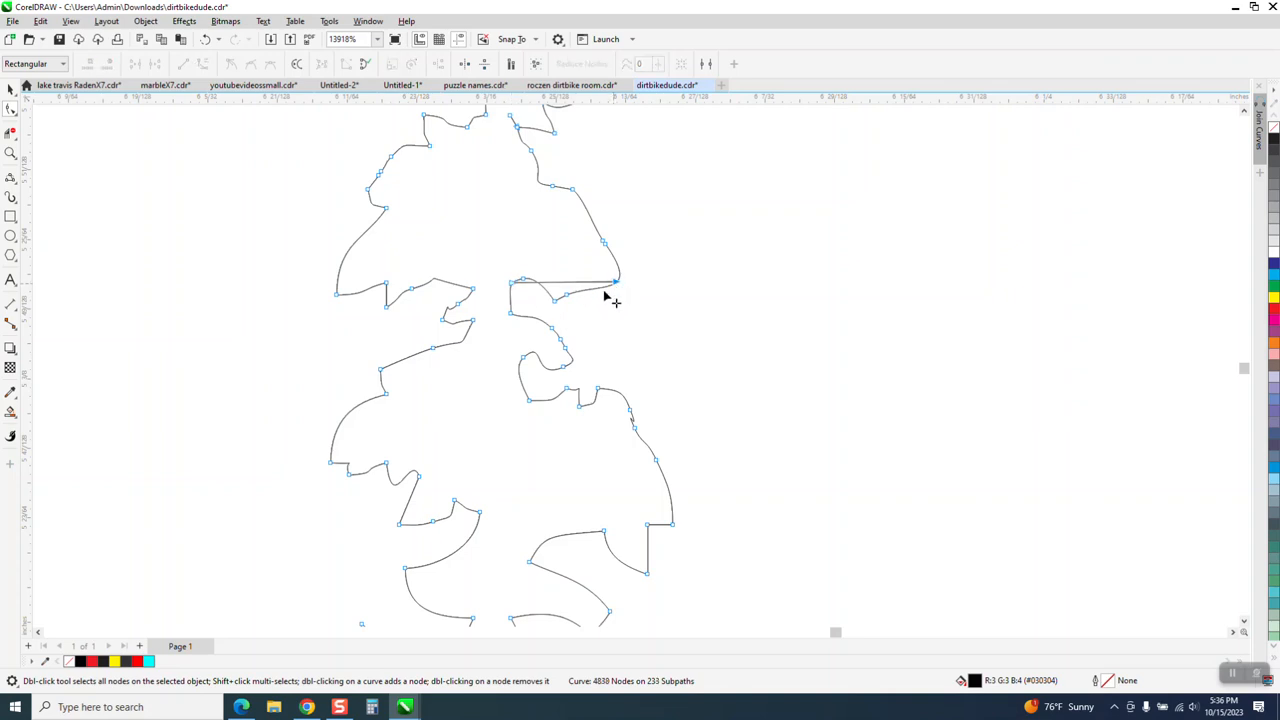
double_click(618, 283)
Delete the nodes of the line crossing the tallest middle tree's lower trunk and of the lines protruding left of its tip.
scroll(557, 320, "down", 3)
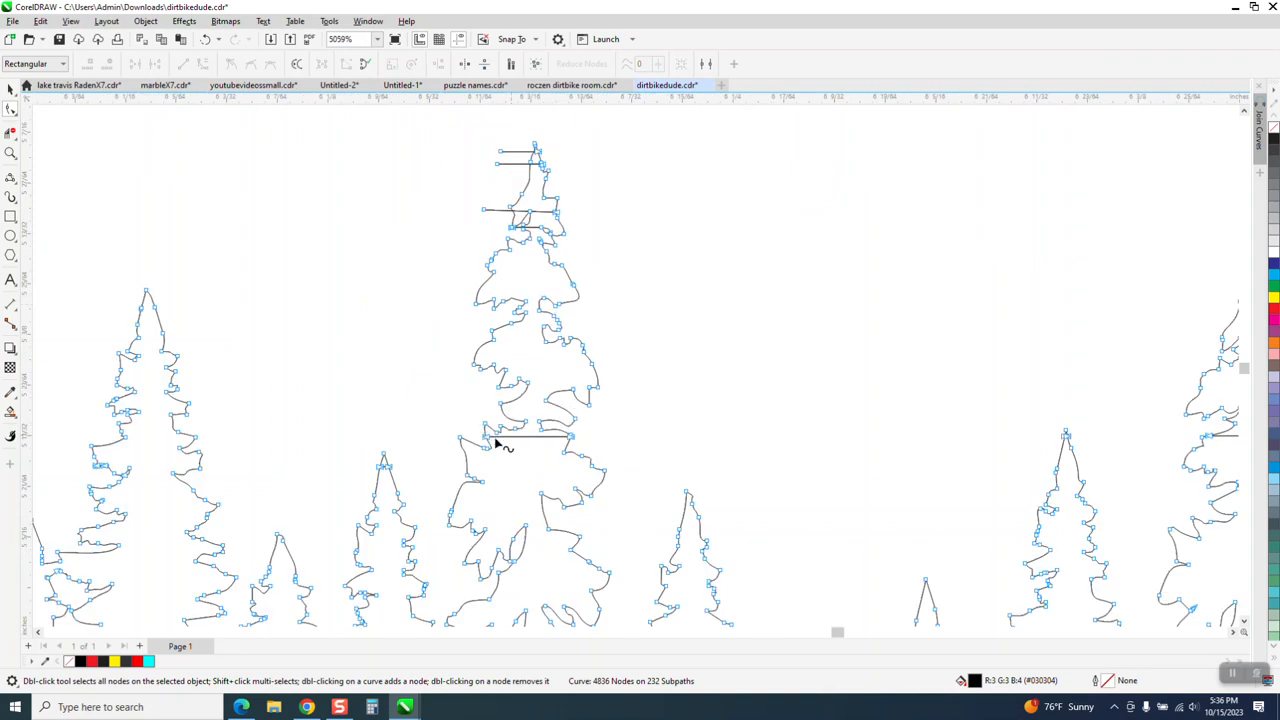
left_click_drag(476, 434, 575, 447)
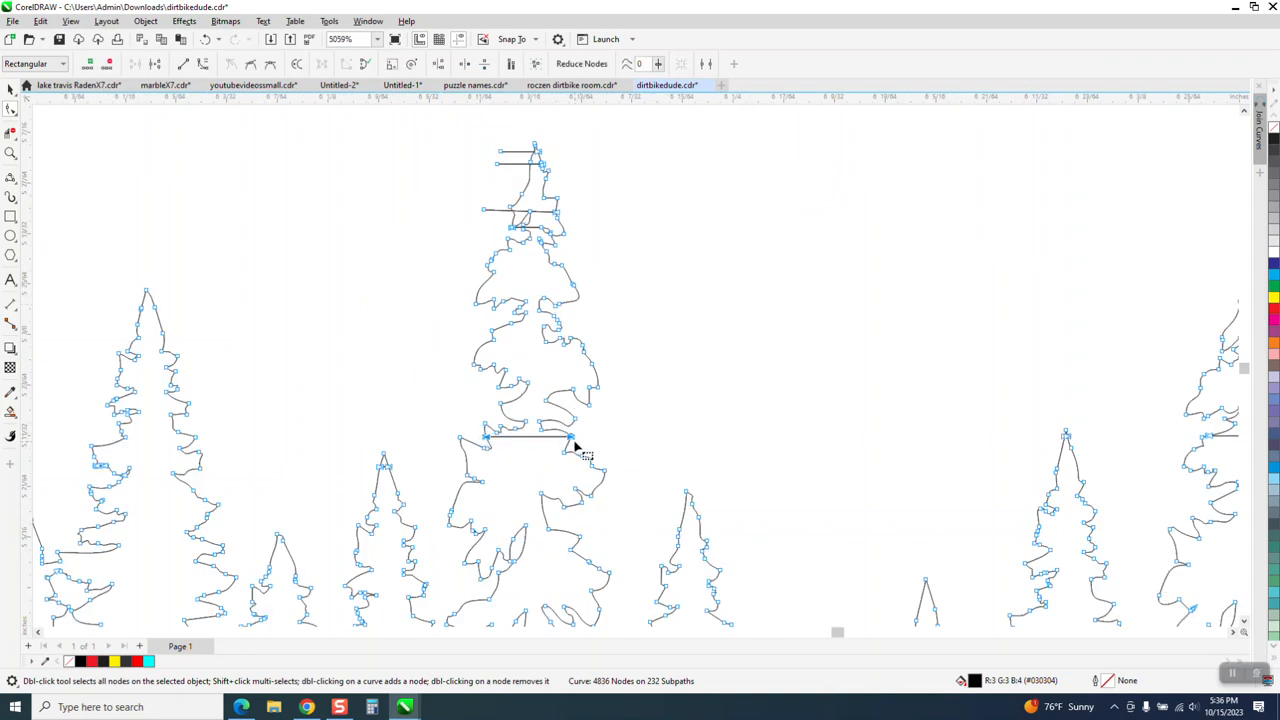
key("Delete")
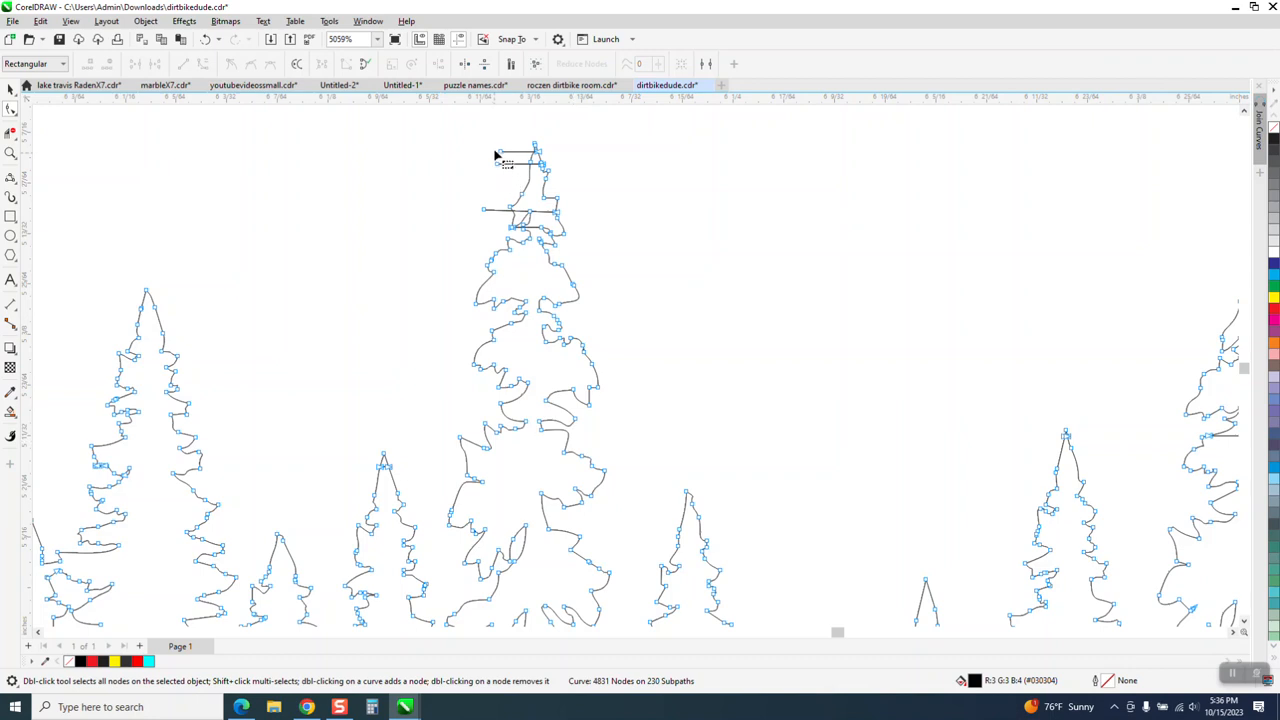
left_click_drag(490, 146, 492, 224)
key("Delete")
key("Delete")
Erase the horizontal line between the branches below the tallest middle tree's tip and the short stub on its right side.
key("z")
left_click_drag(490, 209, 623, 276)
left_click(10, 110)
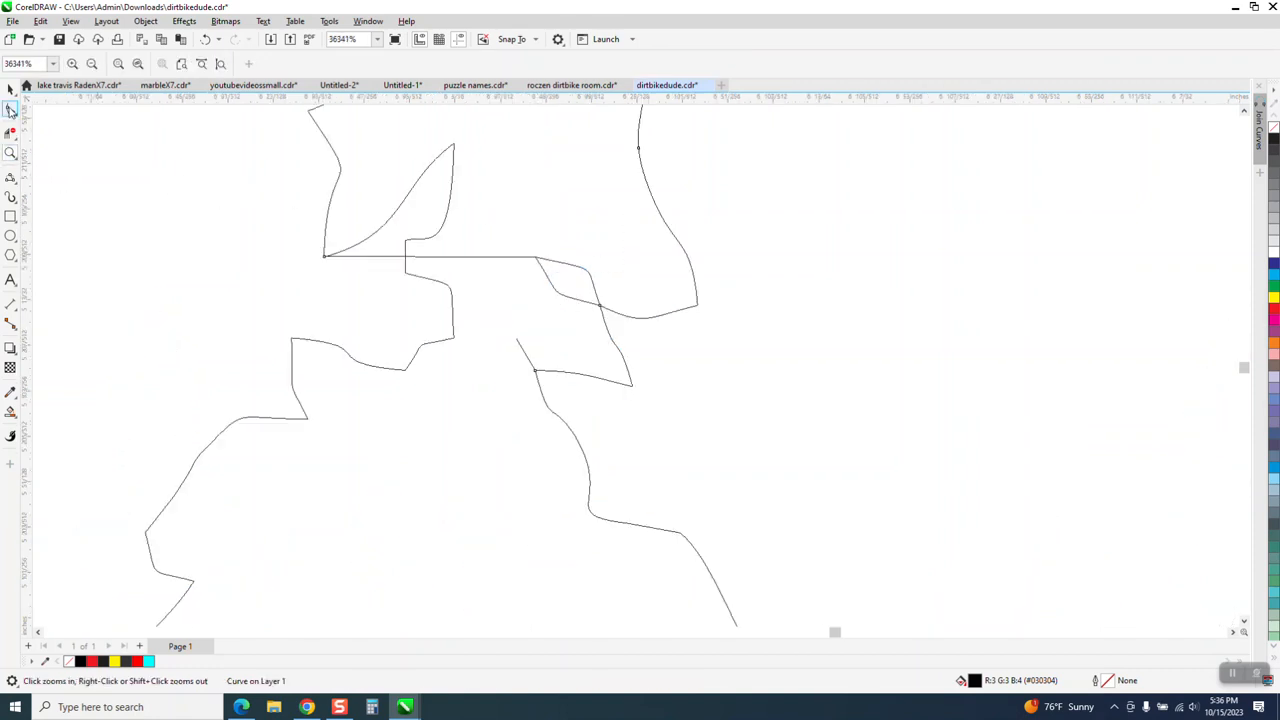
left_click(470, 258)
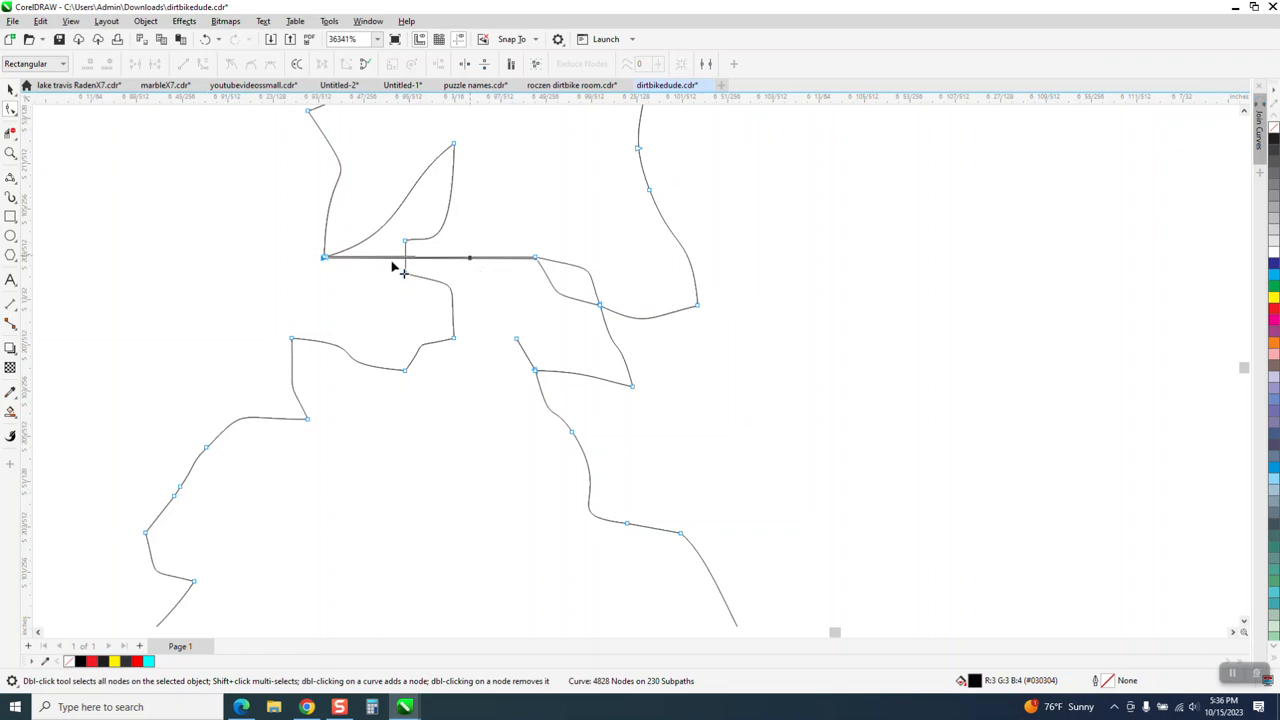
left_click(10, 132)
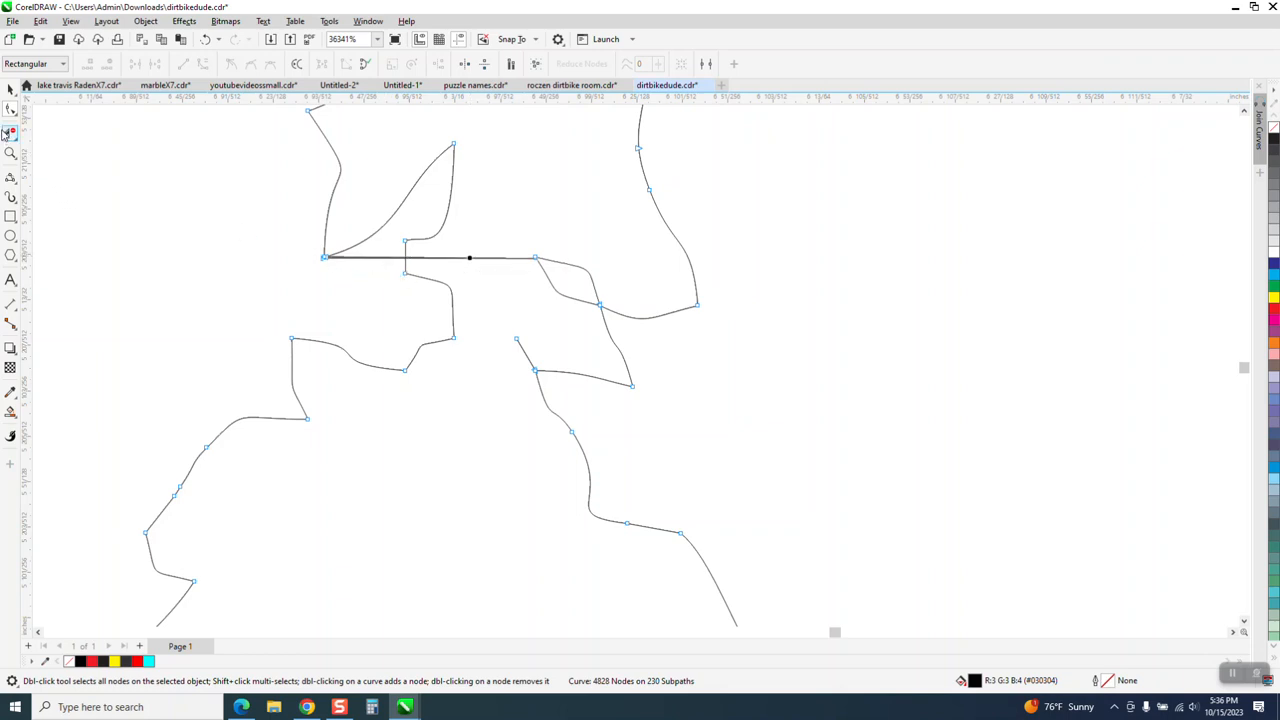
left_click(502, 257)
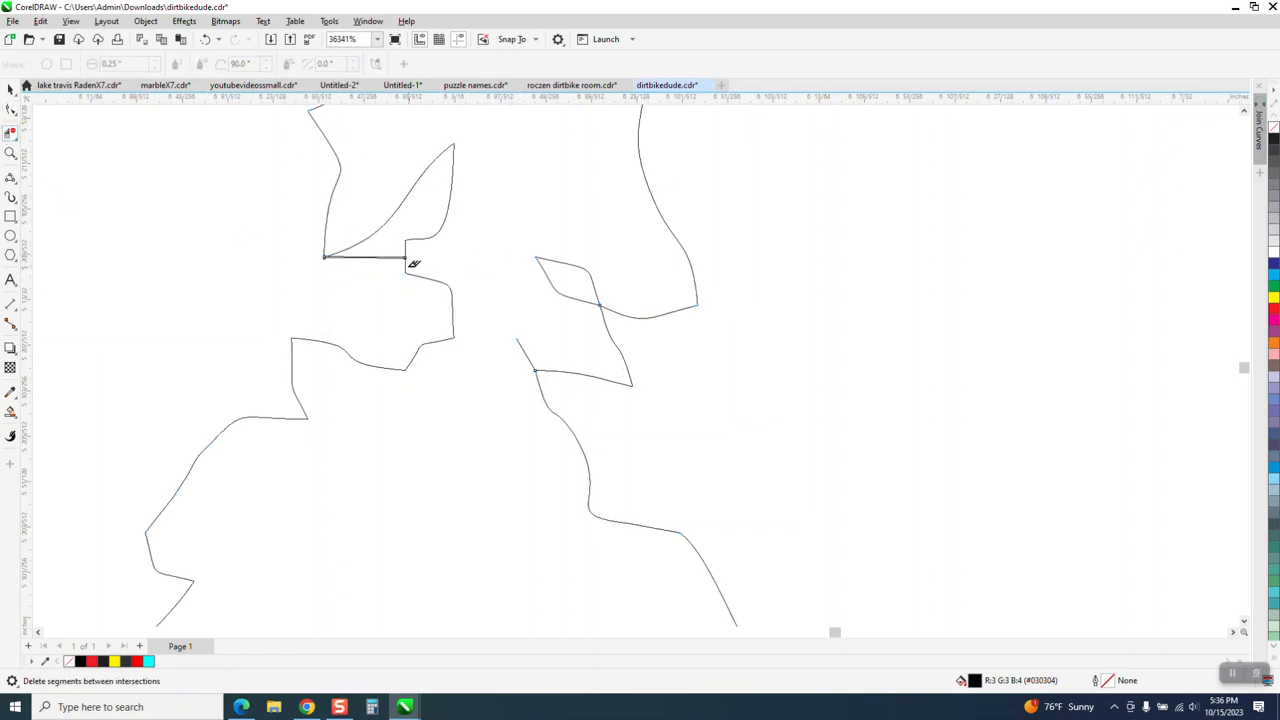
left_click(384, 262)
left_click(524, 350)
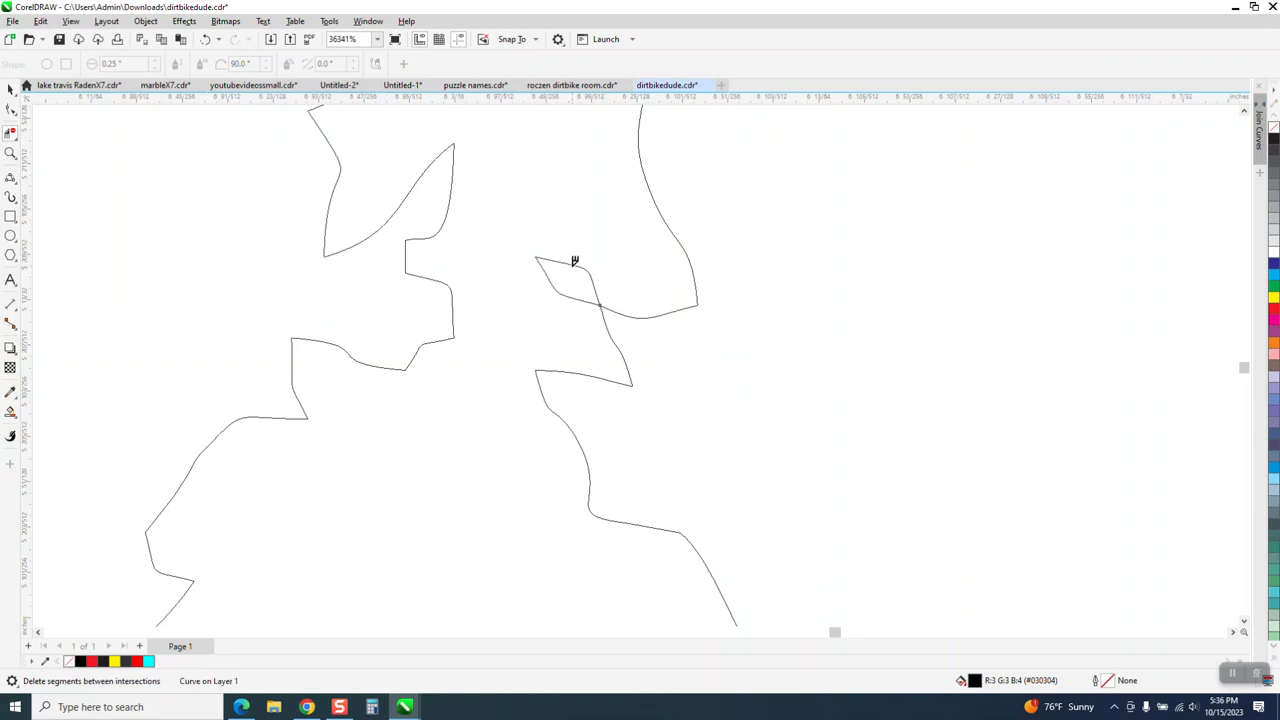
Delete the nodes of the short horizontal line crossing the tip of the pointed tree just left of the tallest middle tree.
scroll(584, 271, "down", 8)
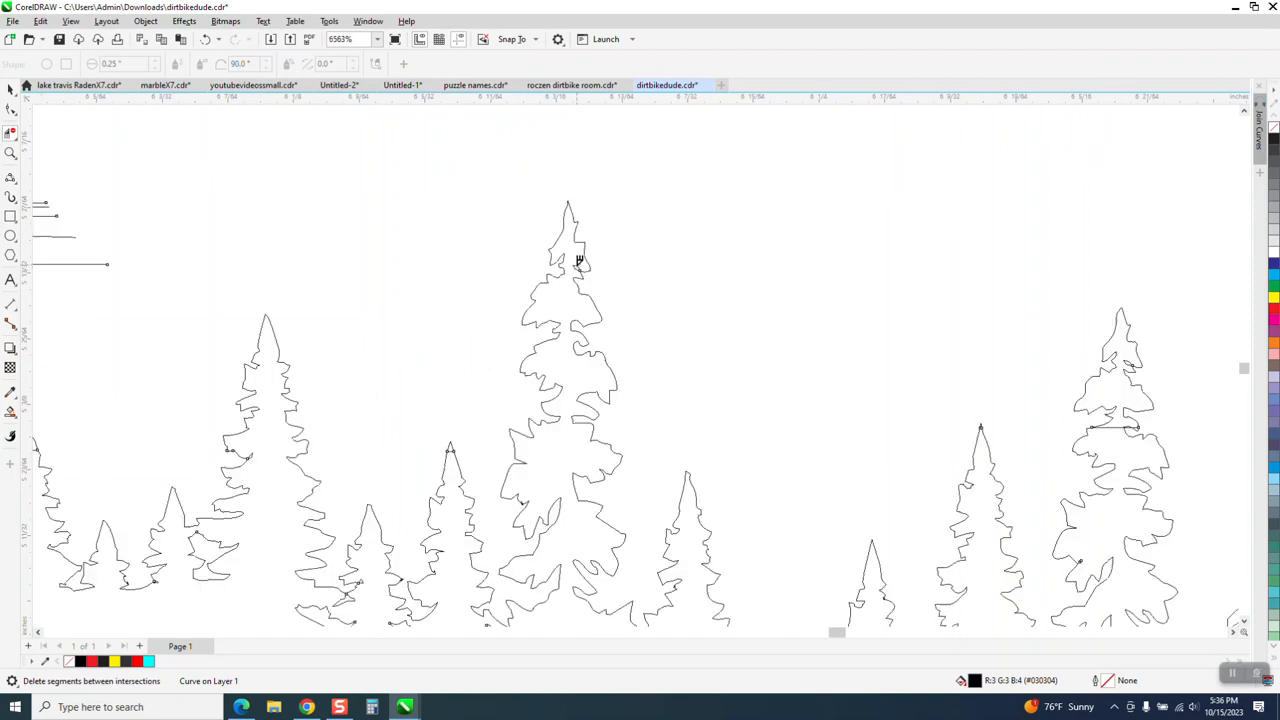
left_click(11, 152)
left_click_drag(350, 416, 648, 583)
left_click(11, 108)
left_click(445, 258)
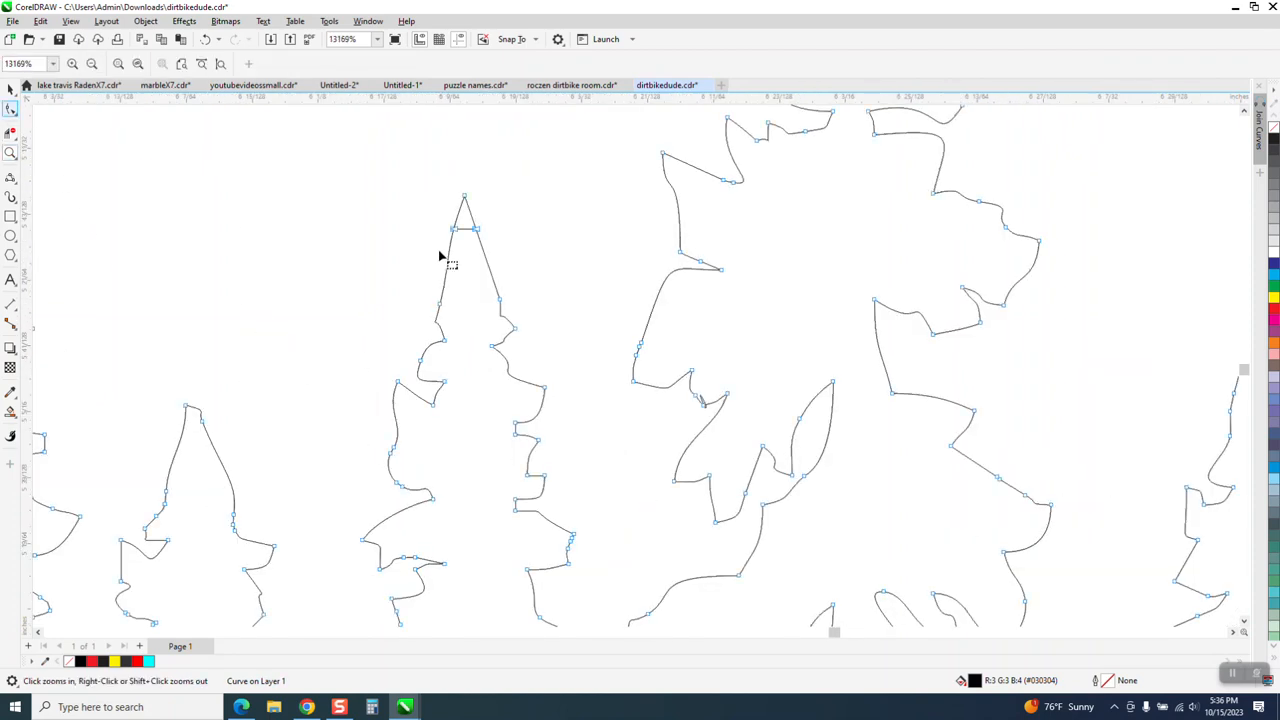
left_click_drag(467, 232, 528, 254)
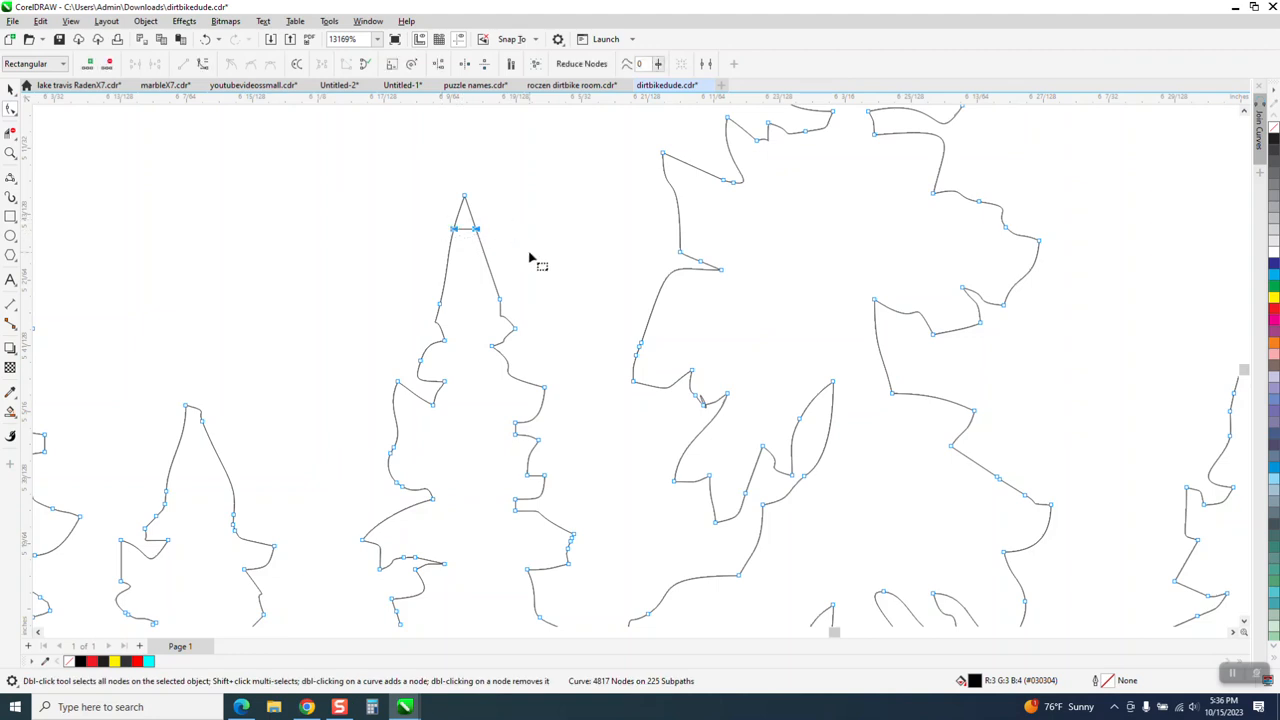
key("Delete")
Erase the double horizontal line joining the small tree's tip to the large tree on the right side of the scenery.
scroll(440, 258, "down", 3)
scroll(648, 298, "up", 2)
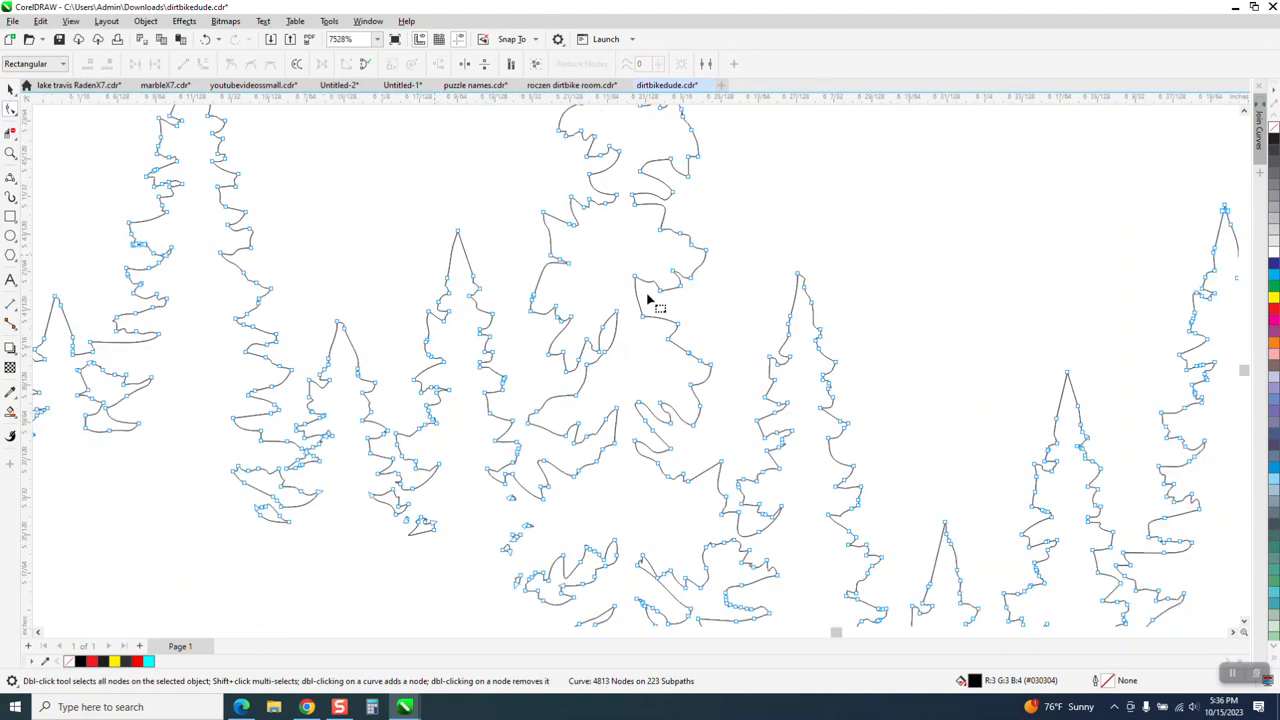
scroll(646, 298, "down", 3)
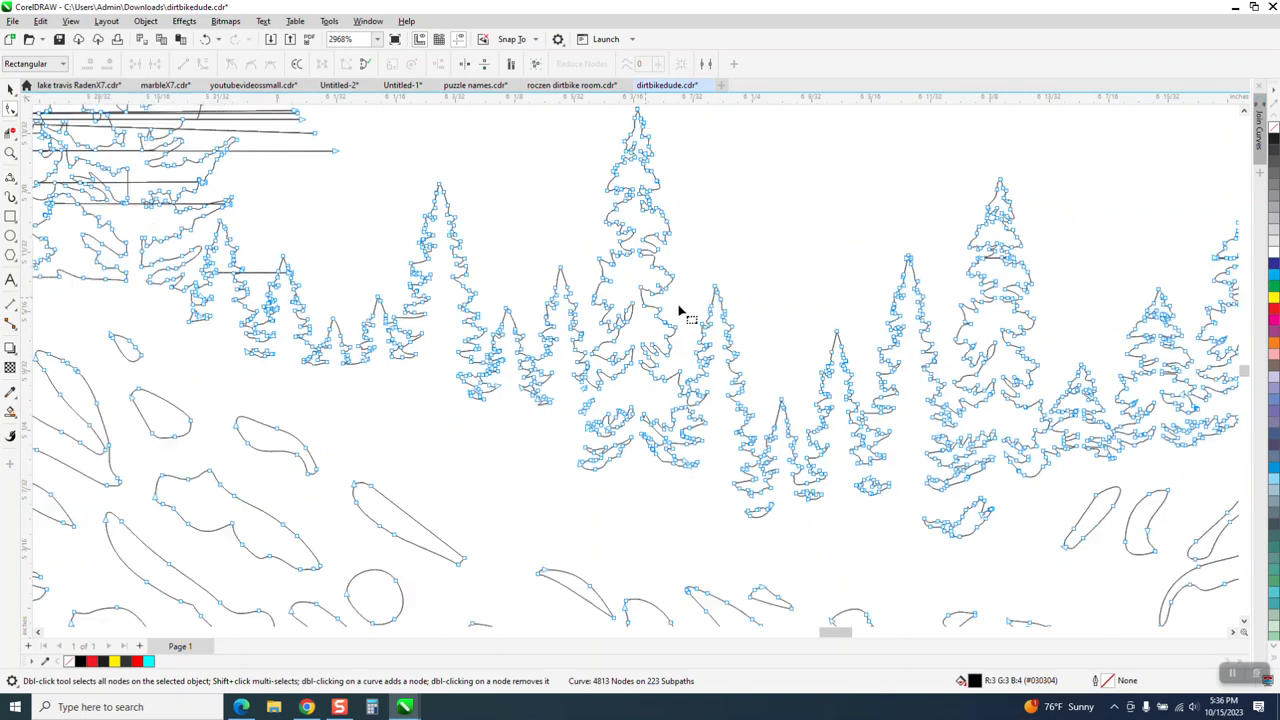
scroll(1003, 413, "up", 2)
scroll(1003, 413, "down", 3)
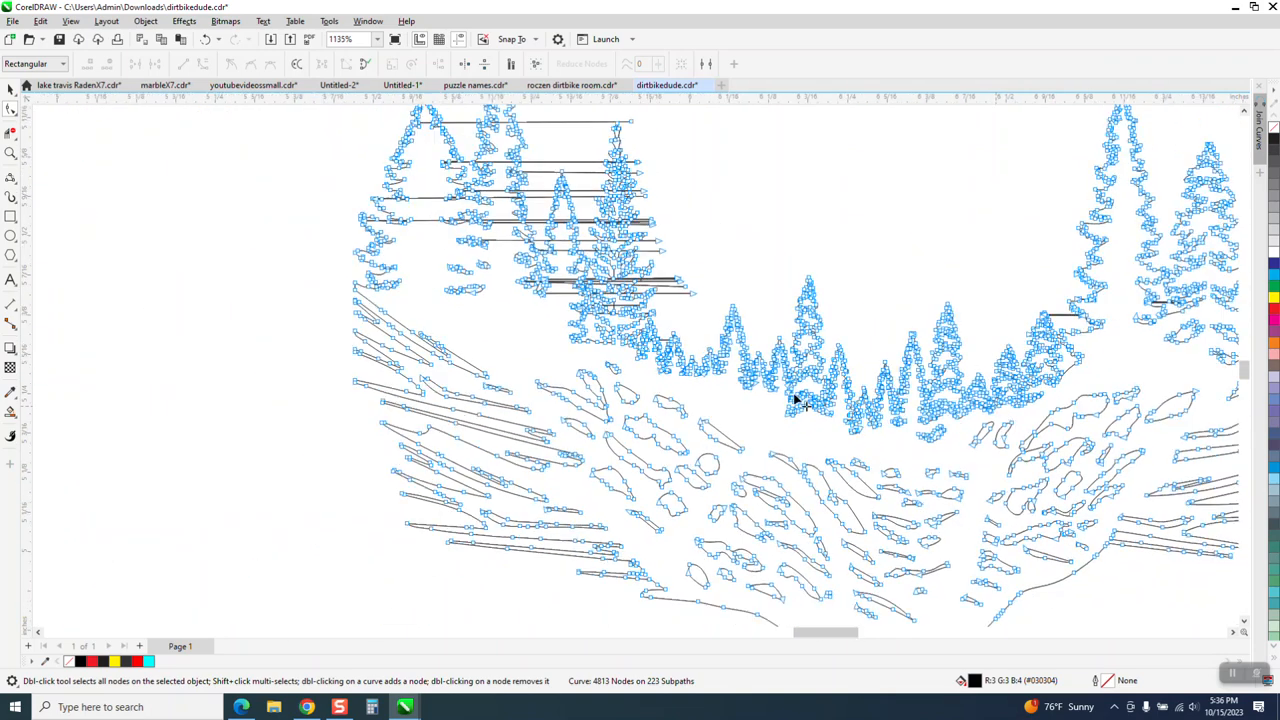
scroll(700, 428, "up", 1)
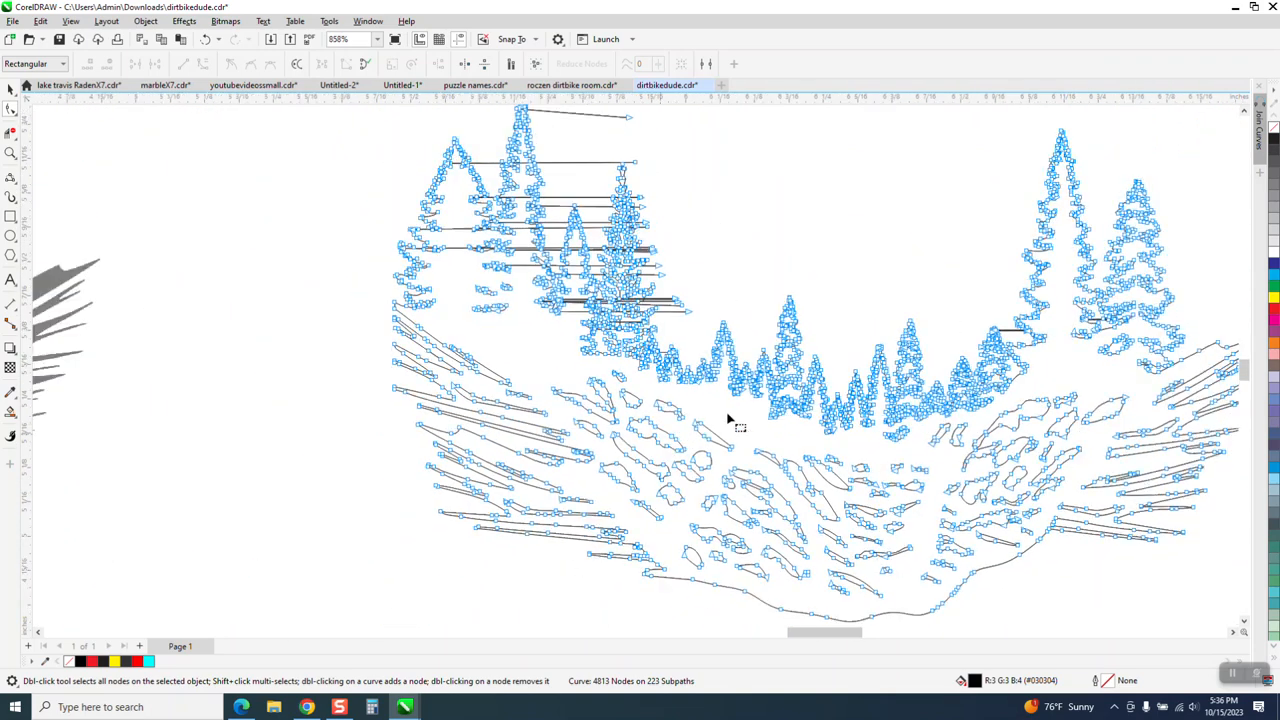
left_click(11, 153)
left_click_drag(929, 270, 1205, 381)
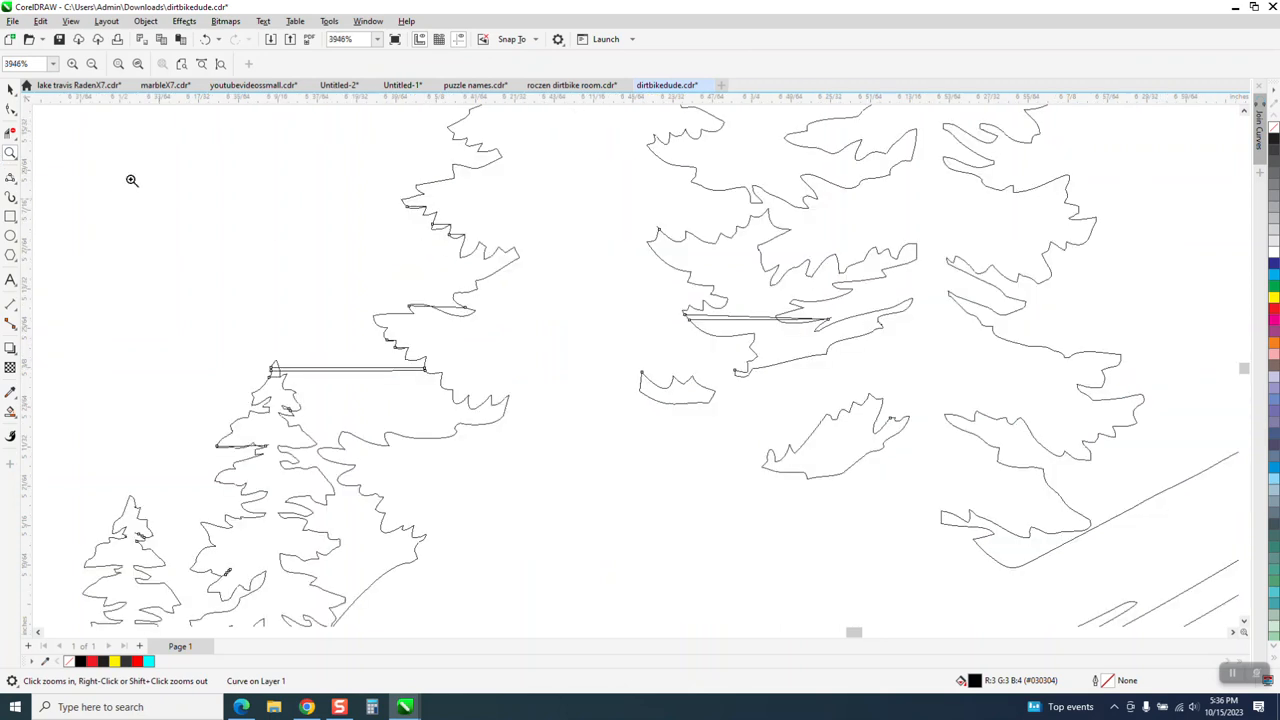
left_click(12, 112)
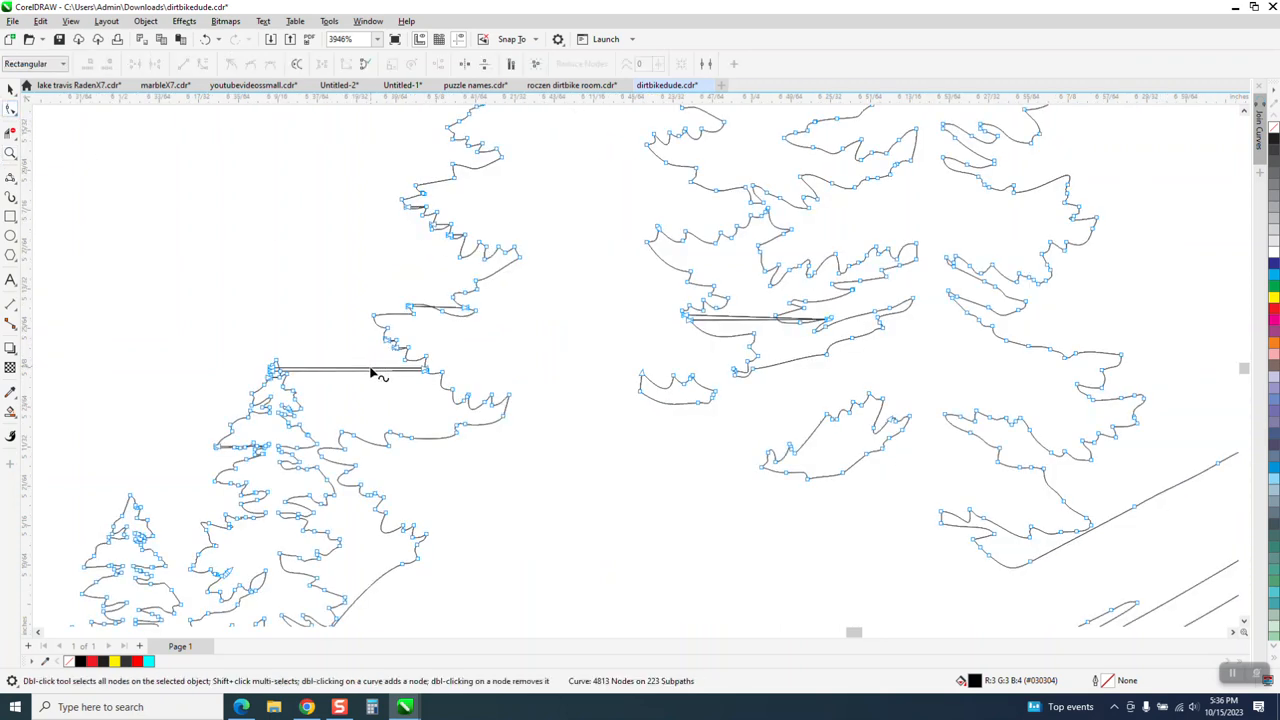
left_click(10, 133)
left_click(375, 368)
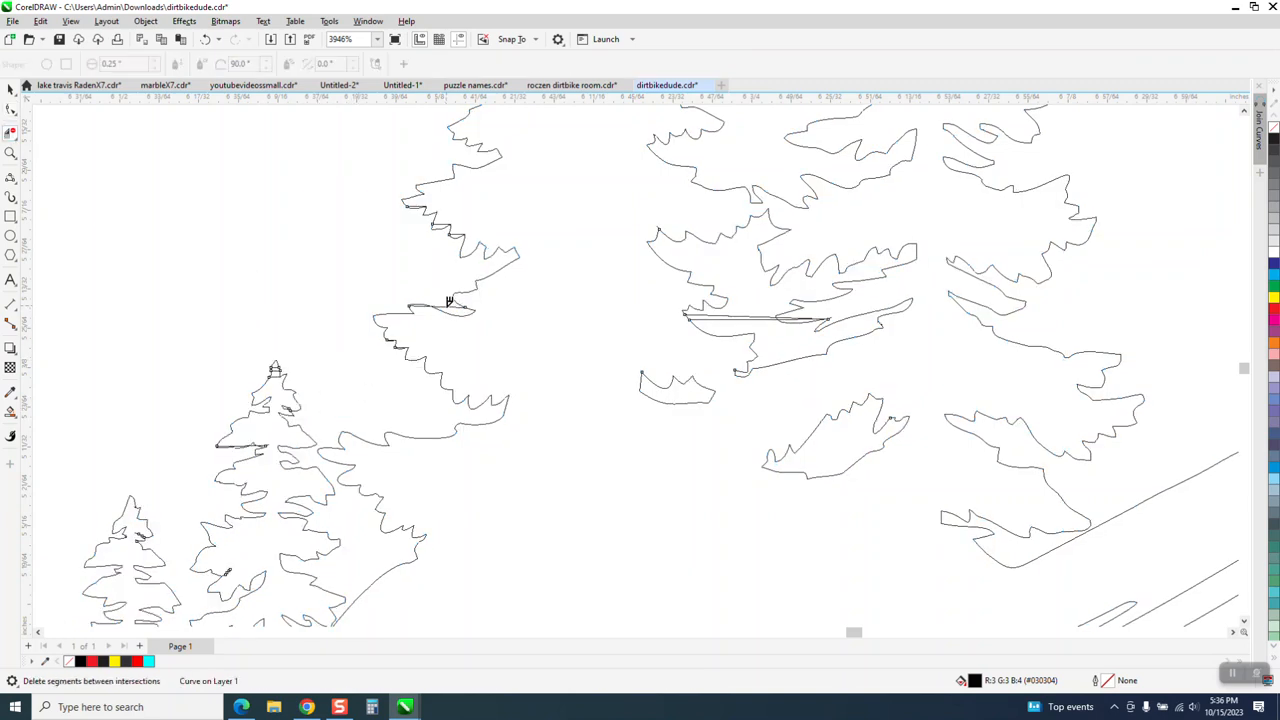
Erase the line across the large right tree's left branch and the horizontal lines joining it to the neighbouring tree.
left_click(411, 310)
left_click(766, 318)
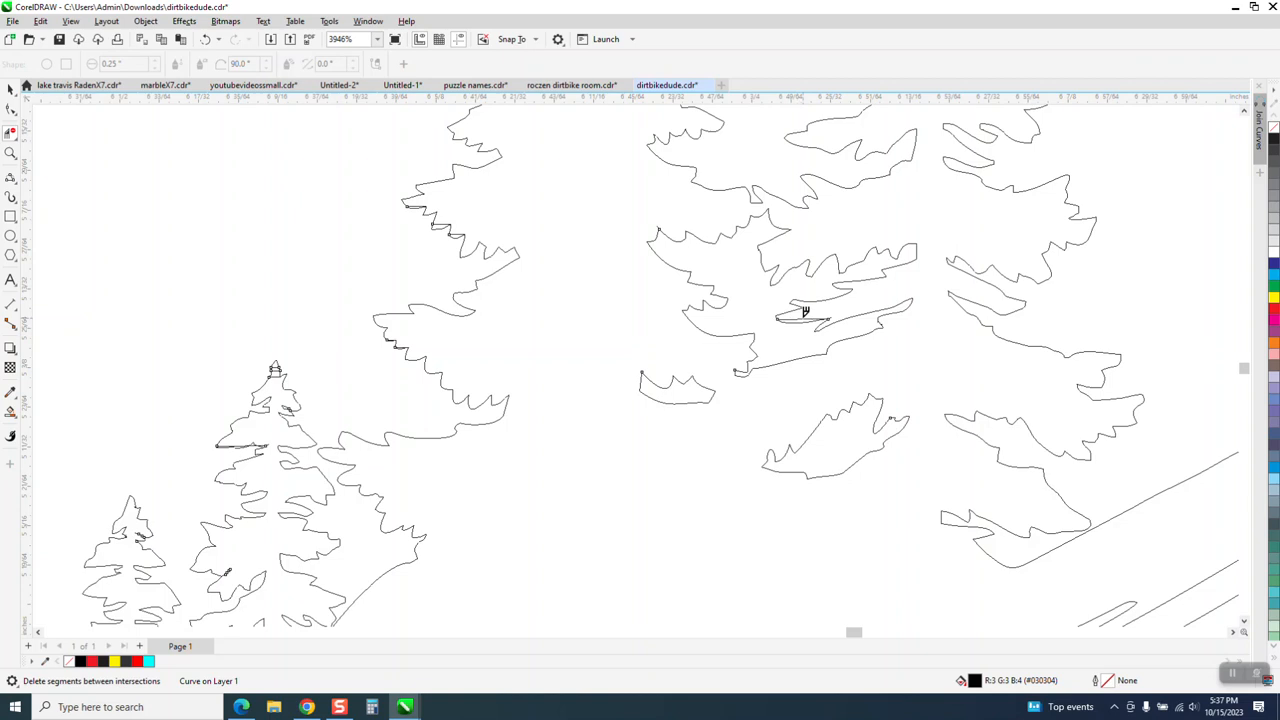
left_click(808, 314)
Erase the three short horizontal lines crossing the tip of the small tree beside the large right tree.
left_click(11, 153)
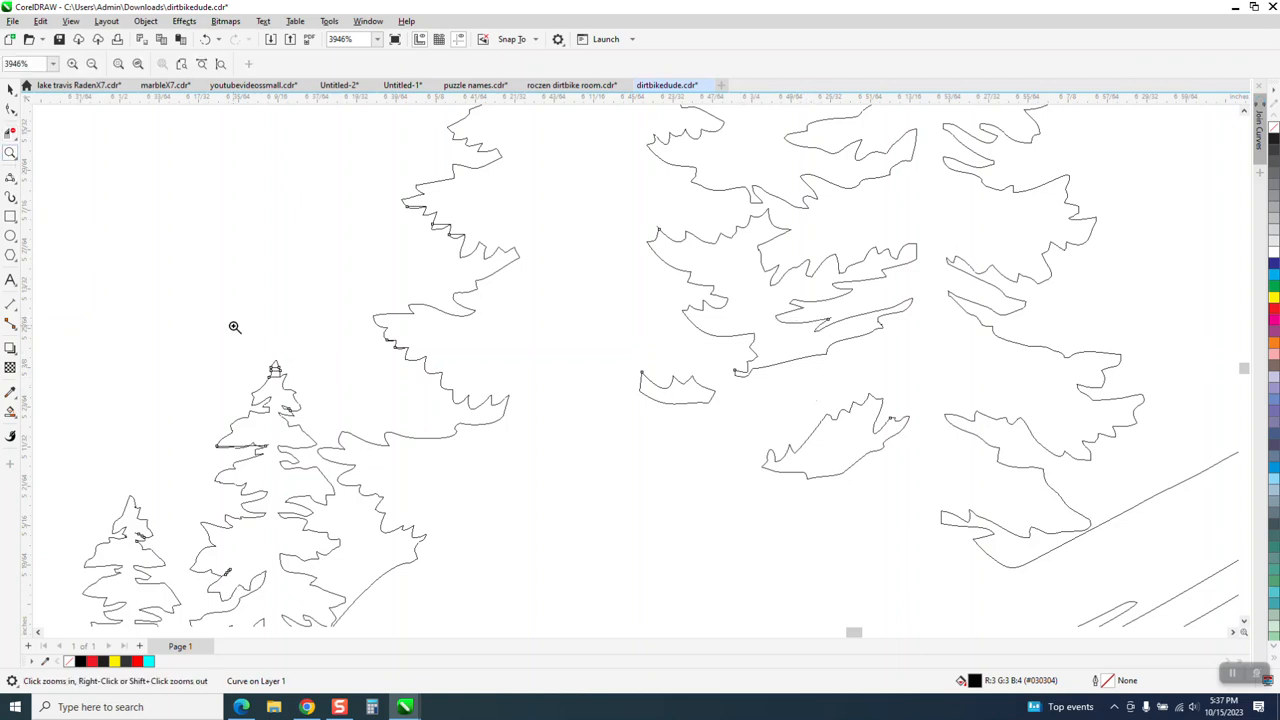
left_click_drag(234, 328, 363, 434)
left_click(10, 133)
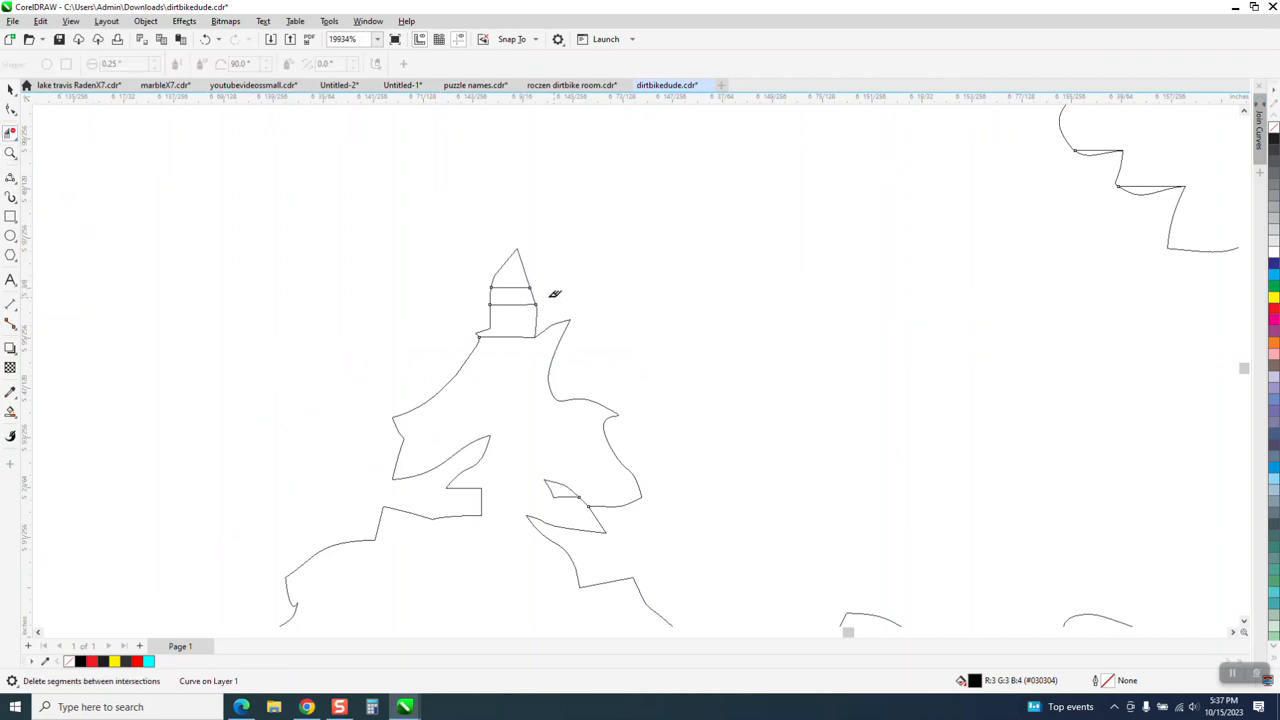
left_click_drag(514, 289, 517, 357)
Erase the horizontal line along that small tree's left branch and the stub protruding from the branch's inner end.
scroll(557, 306, "down", 4)
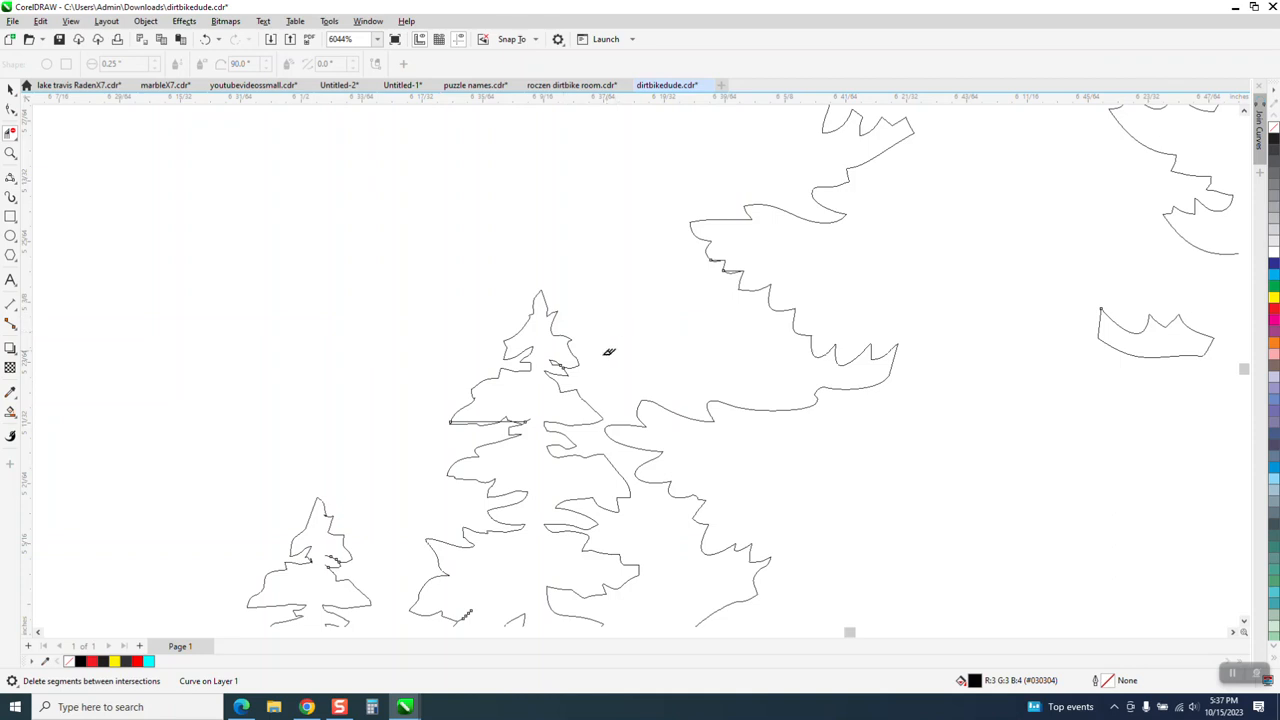
left_click(491, 415)
left_click(10, 153)
left_click_drag(449, 343, 744, 503)
left_click(9, 138)
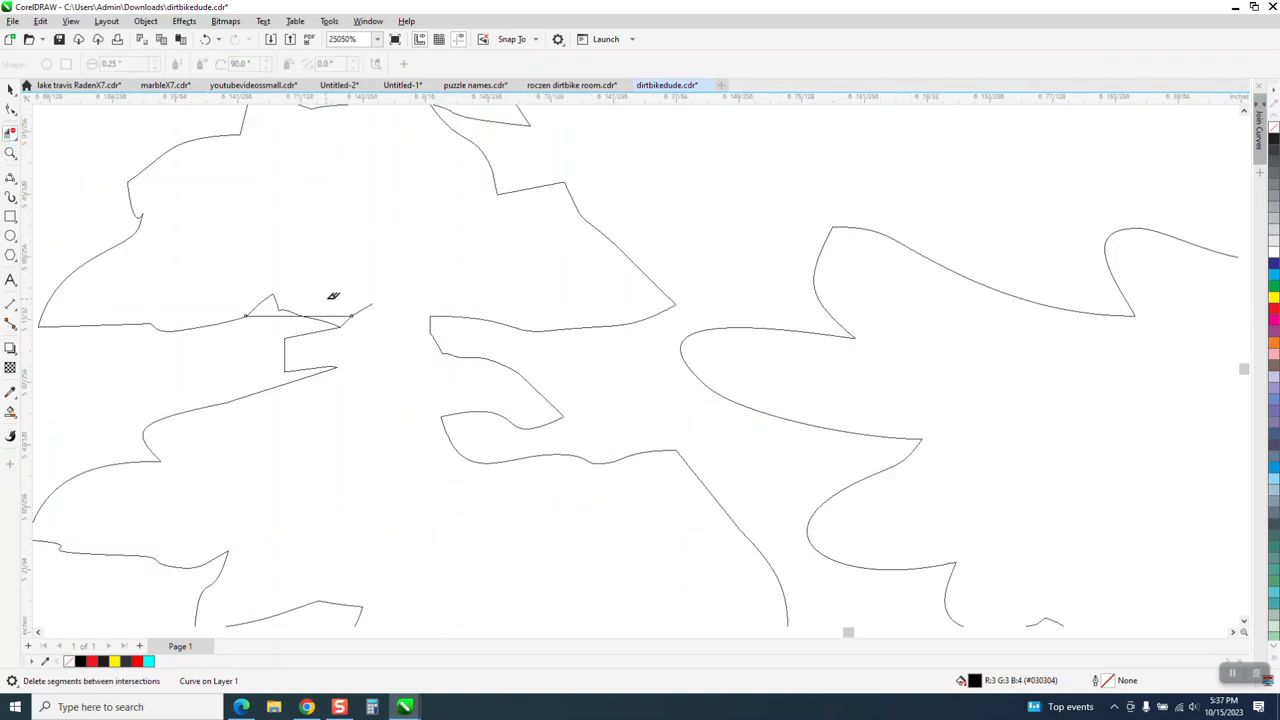
left_click(338, 313)
left_click(363, 311)
Examine the upper branches of the next smaller tree to the left for stray segments.
scroll(405, 312, "down", 3)
scroll(428, 305, "down", 3)
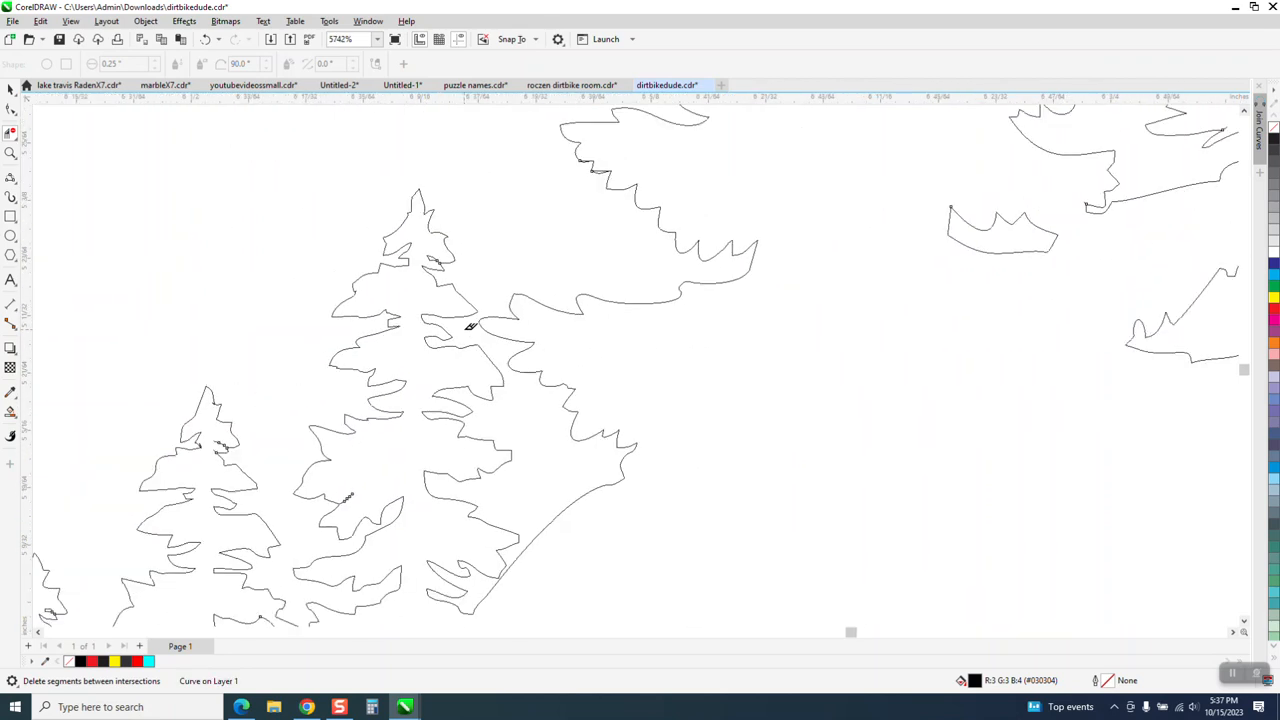
left_click(10, 153)
left_click_drag(214, 363, 449, 443)
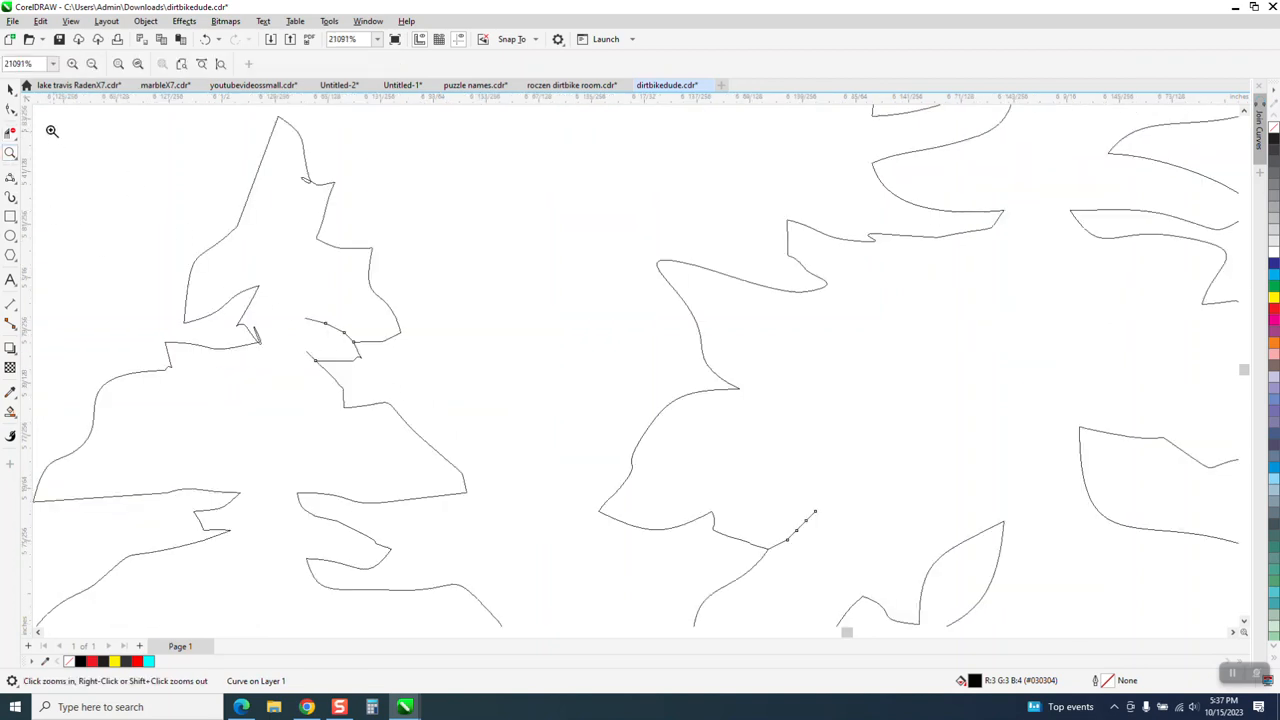
key("space")
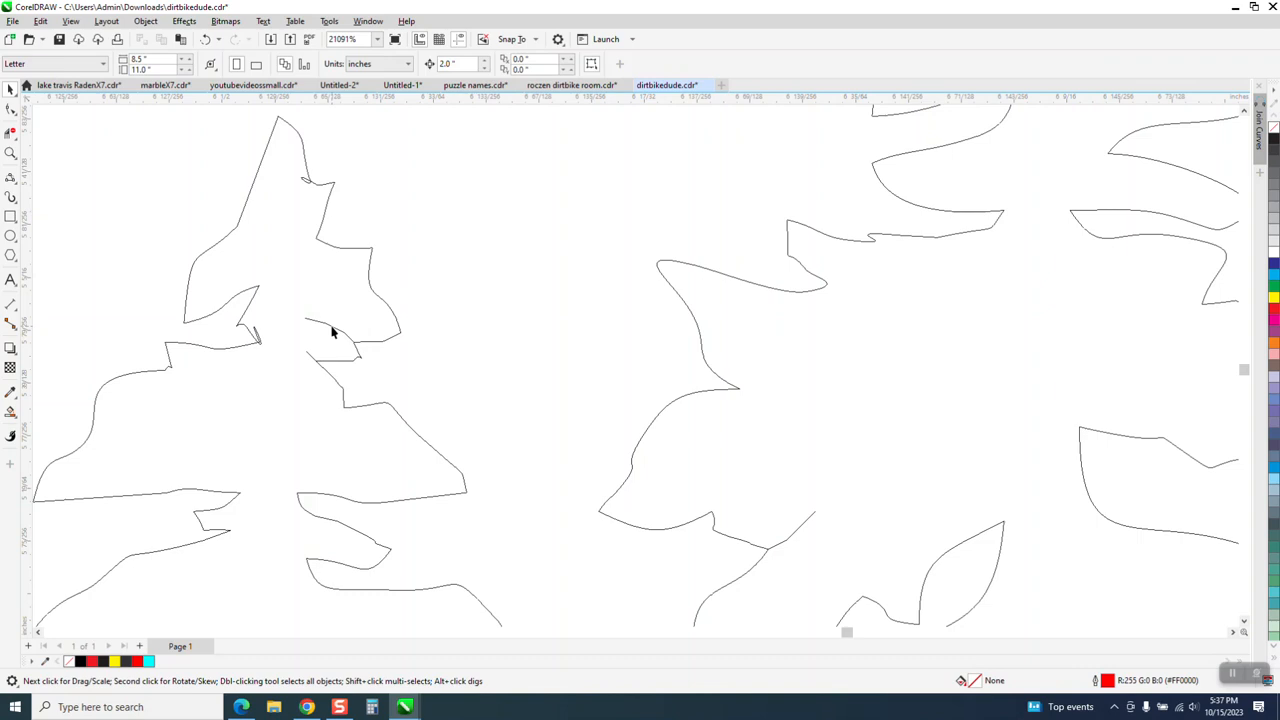
left_click(331, 326)
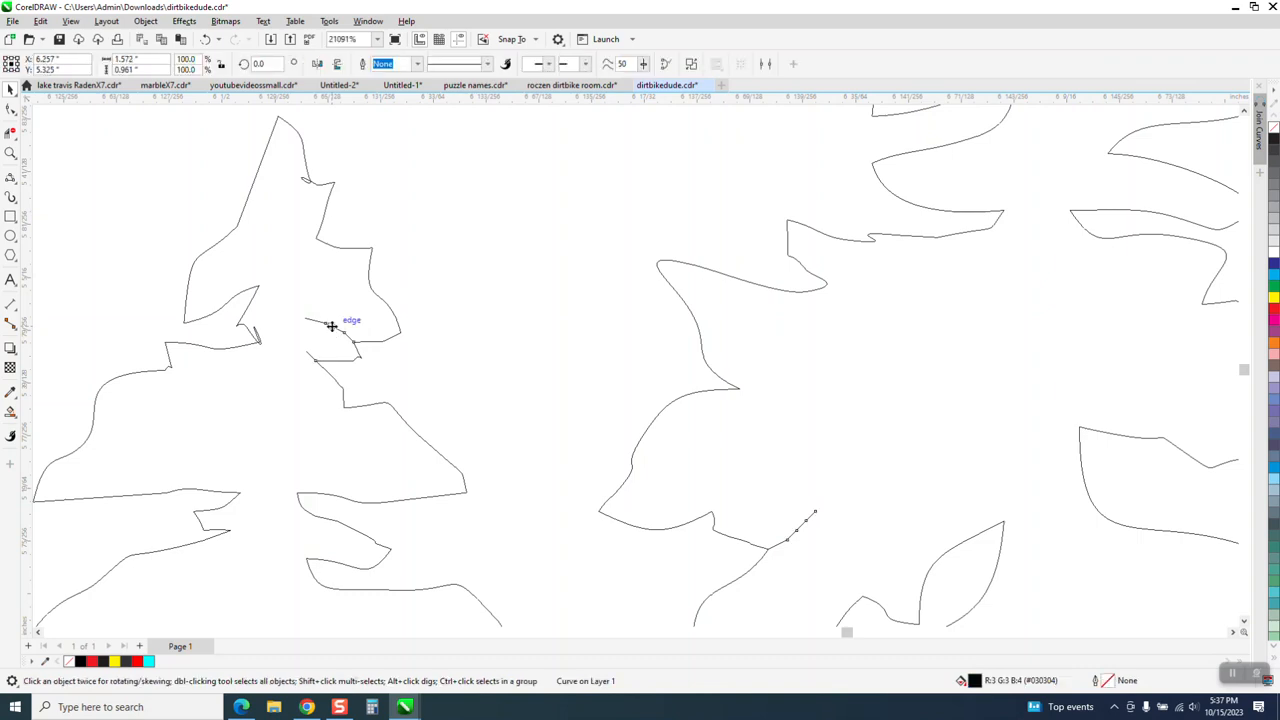
key("Delete")
left_click(205, 40)
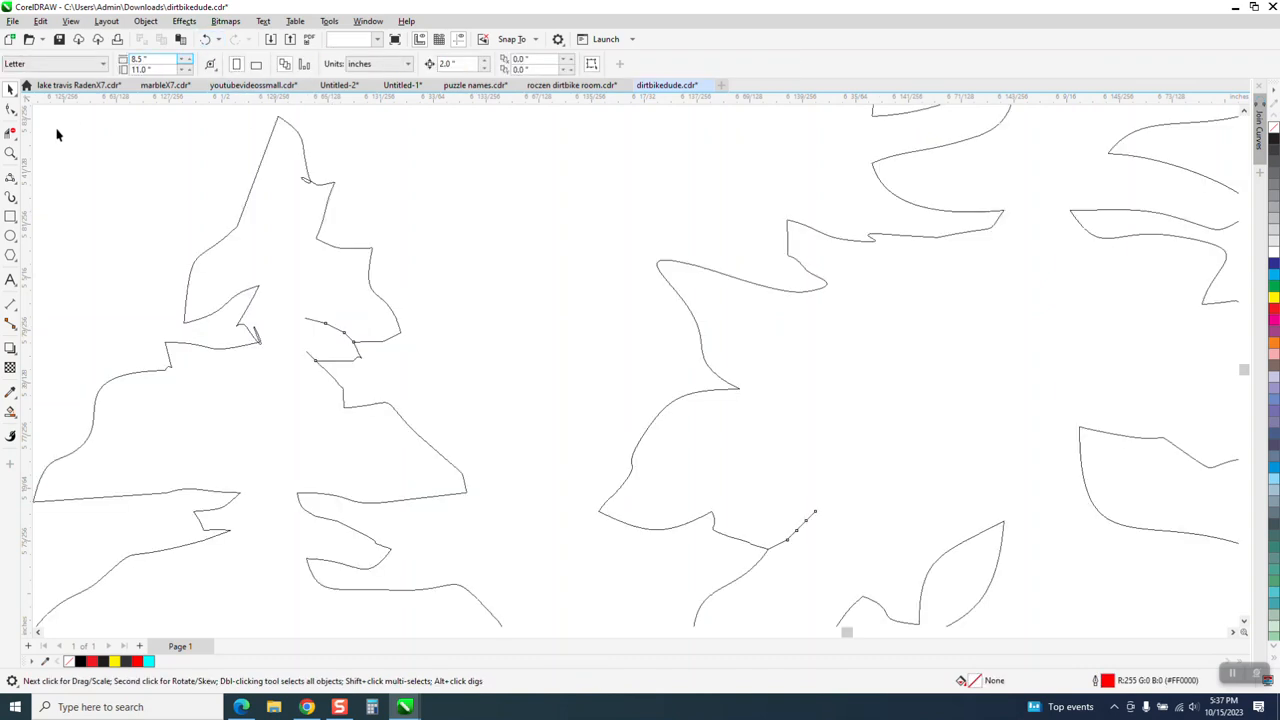
Delete the nodes of the stray curve protruding inward from the smaller tree's upper right-hand branch.
left_click(10, 110)
left_click_drag(302, 306, 378, 366)
key("Delete")
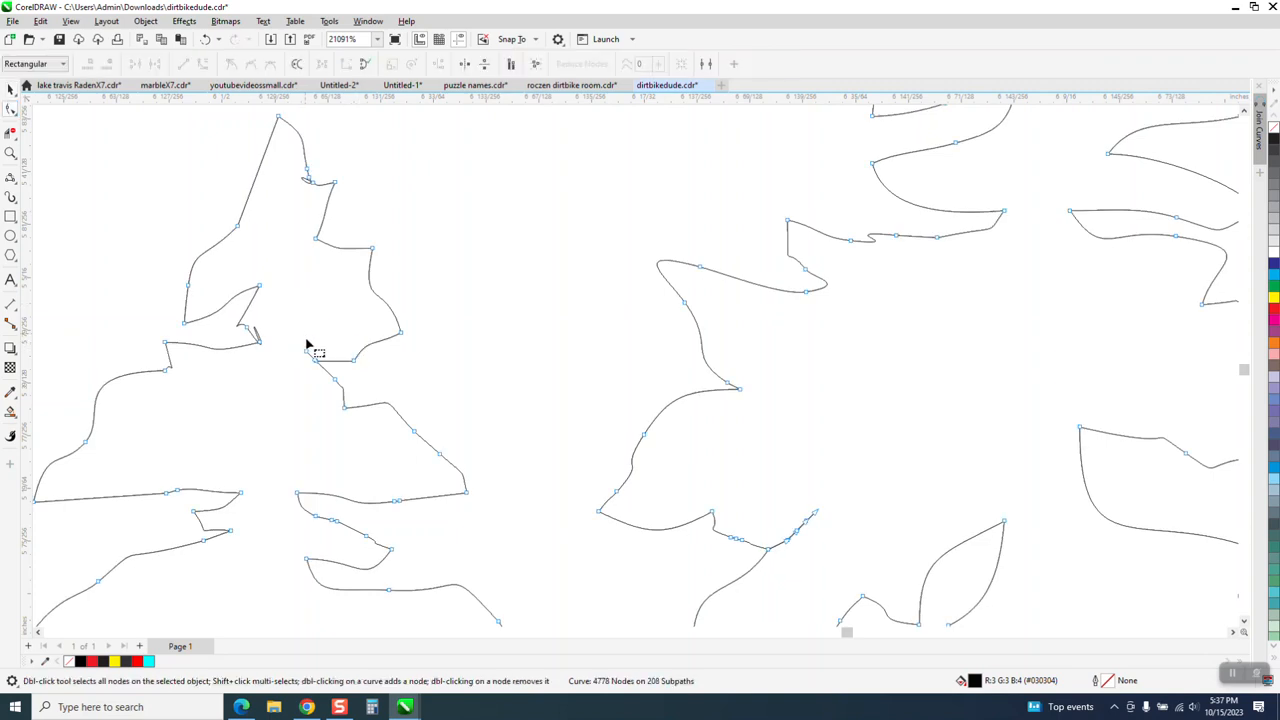
Erase the thin looped sliver at the inner end of the smaller tree's upper left-hand branch.
left_click(10, 152)
left_click_drag(220, 303, 360, 386)
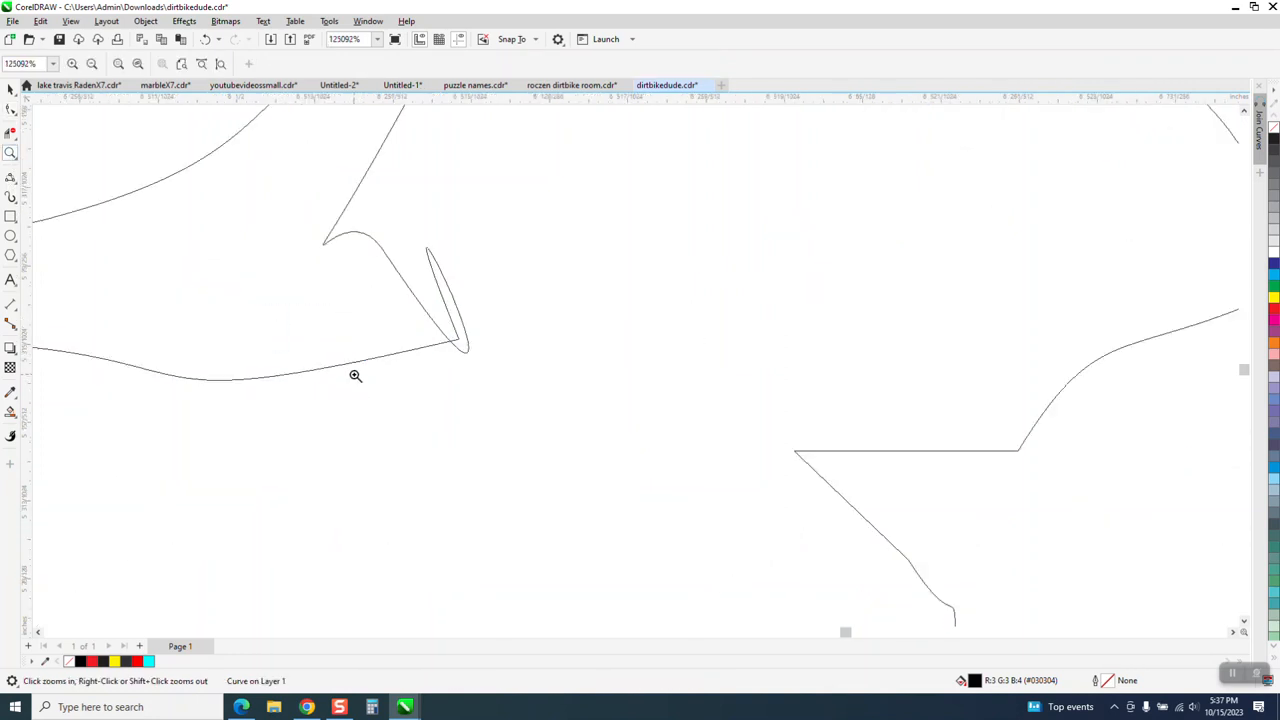
left_click(10, 132)
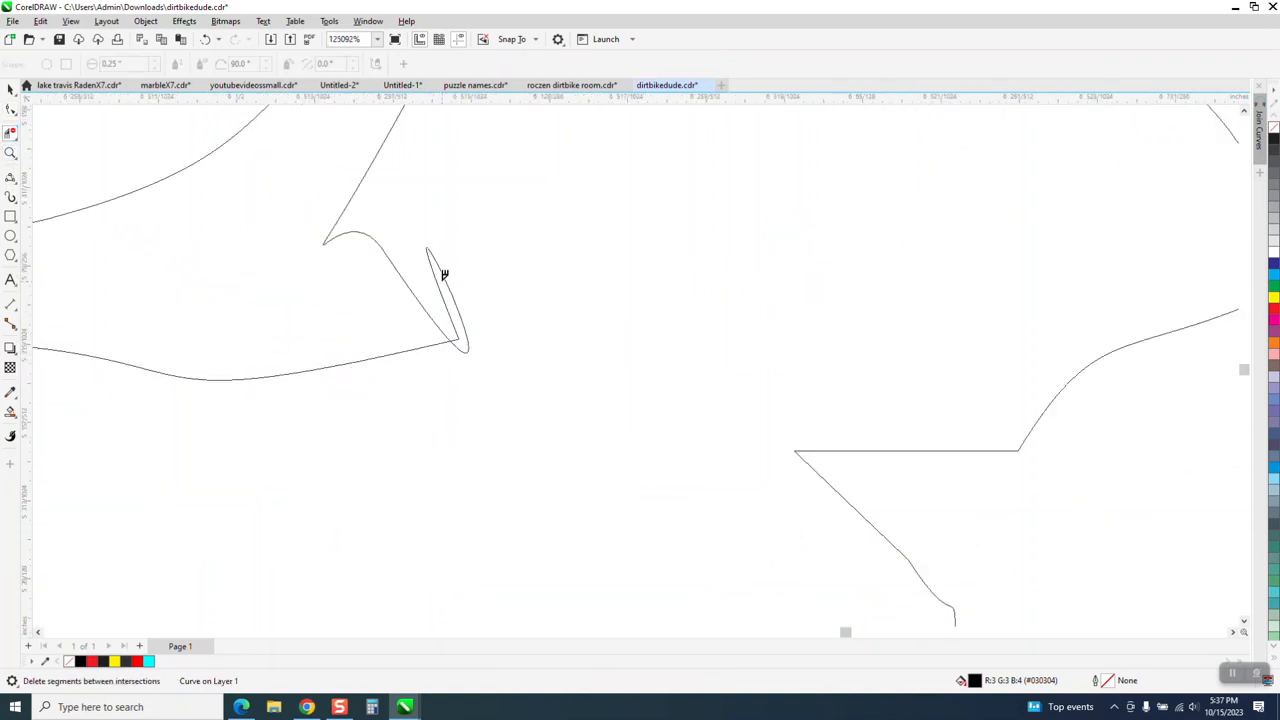
mouse_move(445, 284)
left_mouse_down()
mouse_move(480, 303)
mouse_move(491, 336)
left_mouse_up()
scroll(742, 348, "down", 8)
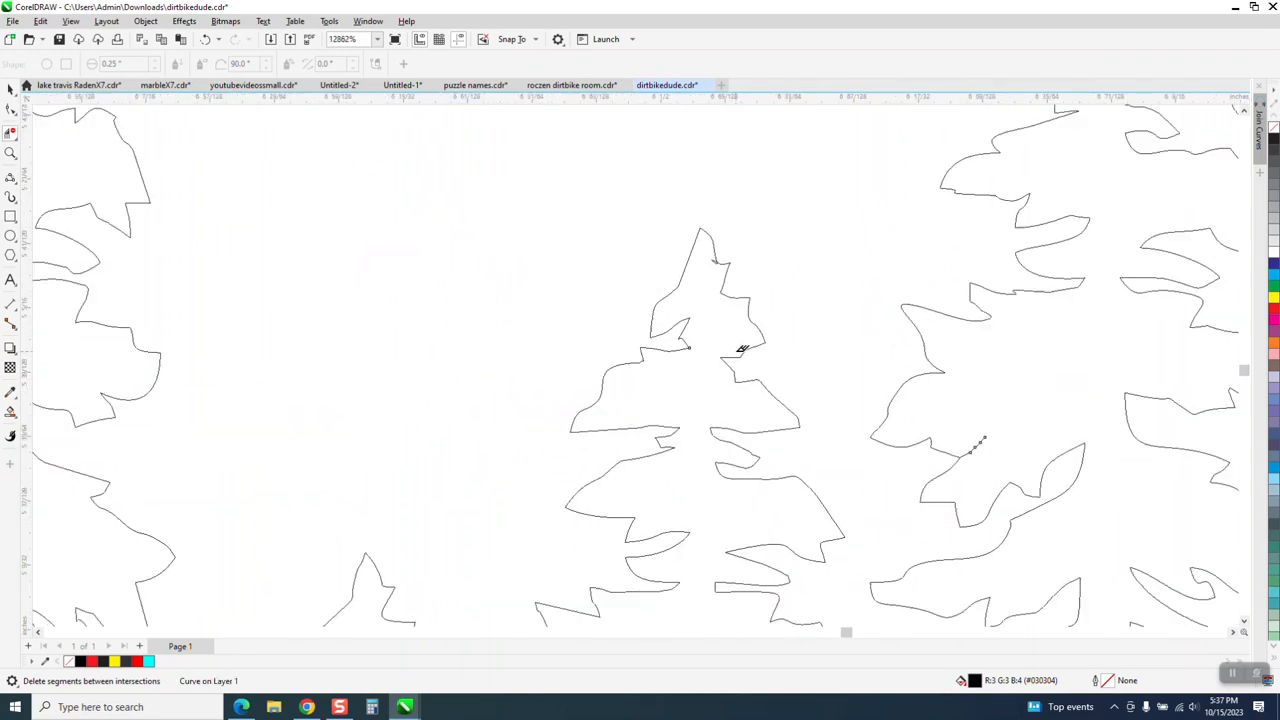
Break the combined traced scenery curve apart into separate objects so the stray lines are individually selectable.
scroll(742, 348, "down", 2)
scroll(742, 348, "down", 4)
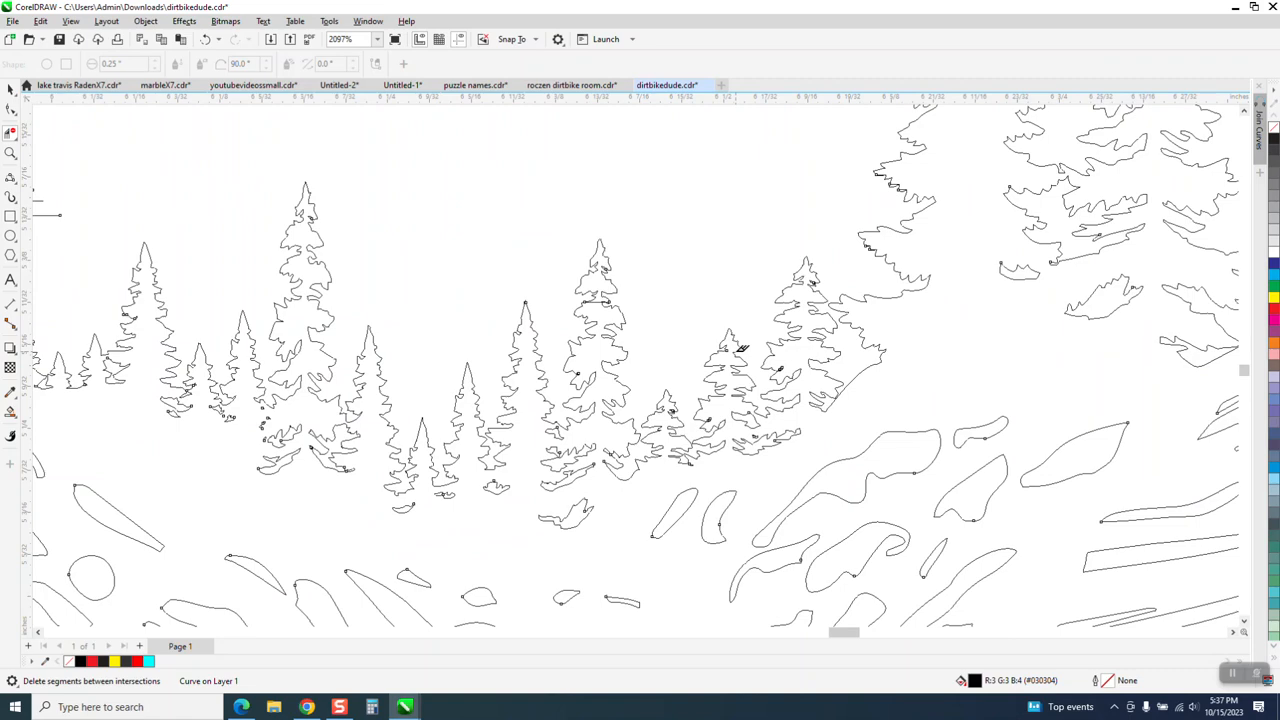
scroll(742, 348, "down", 1)
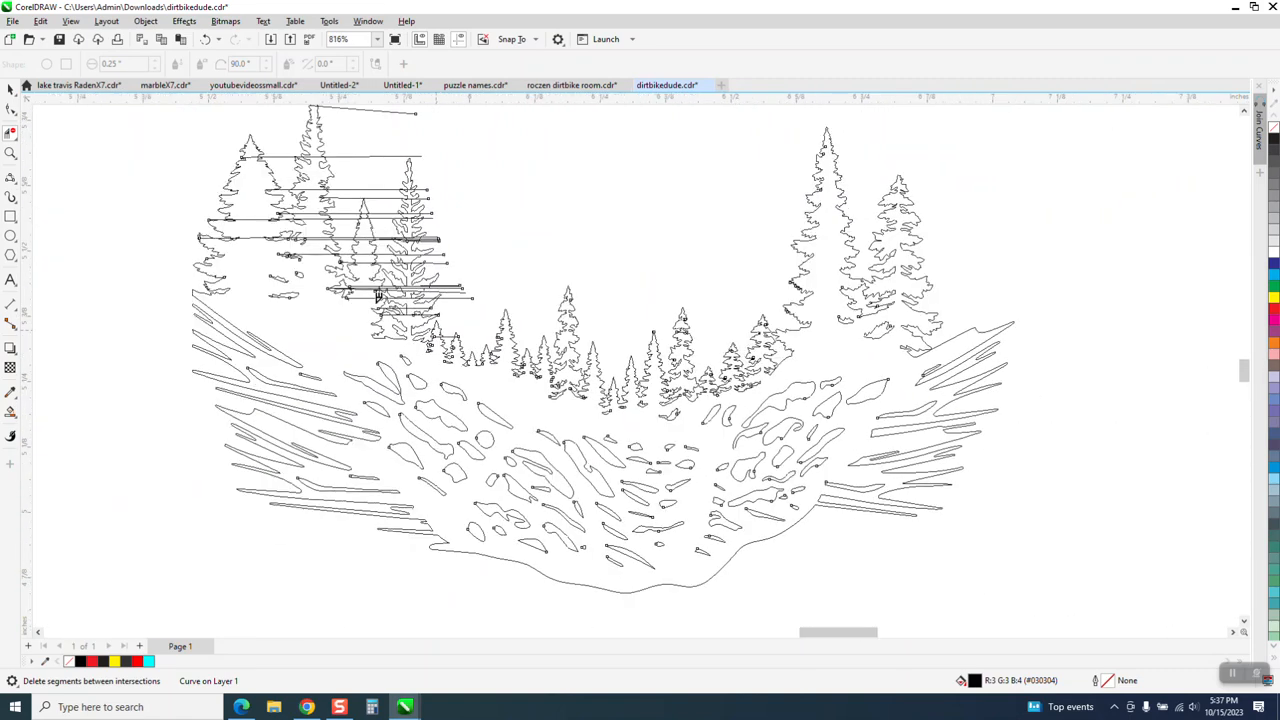
scroll(318, 279, "down", 1)
left_click(10, 153)
left_click_drag(240, 158, 573, 350)
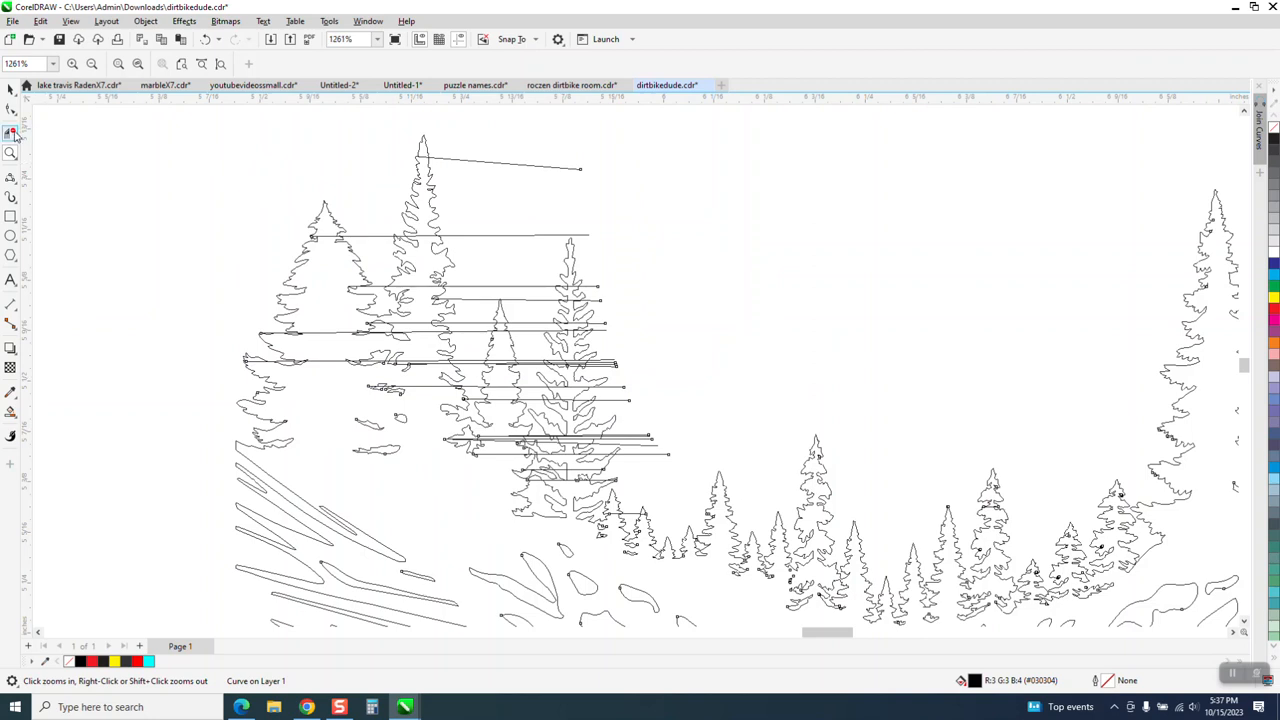
left_click(10, 88)
left_click(500, 186)
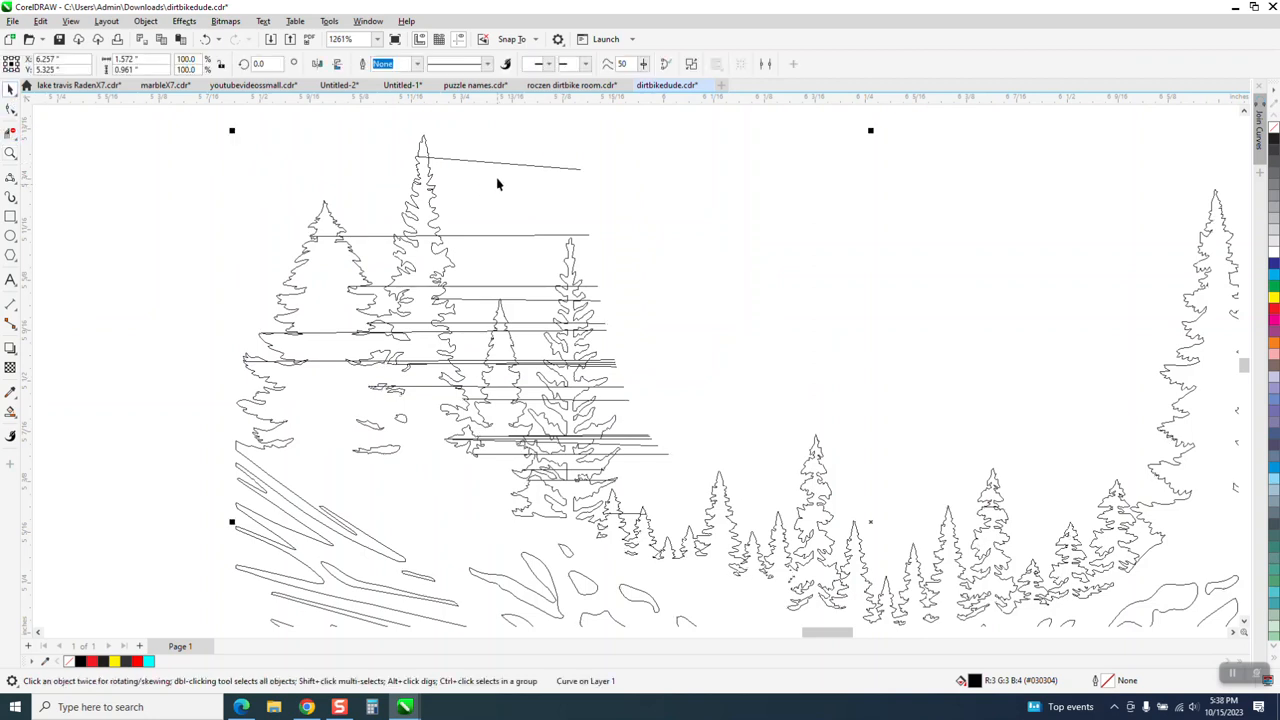
left_click(457, 167)
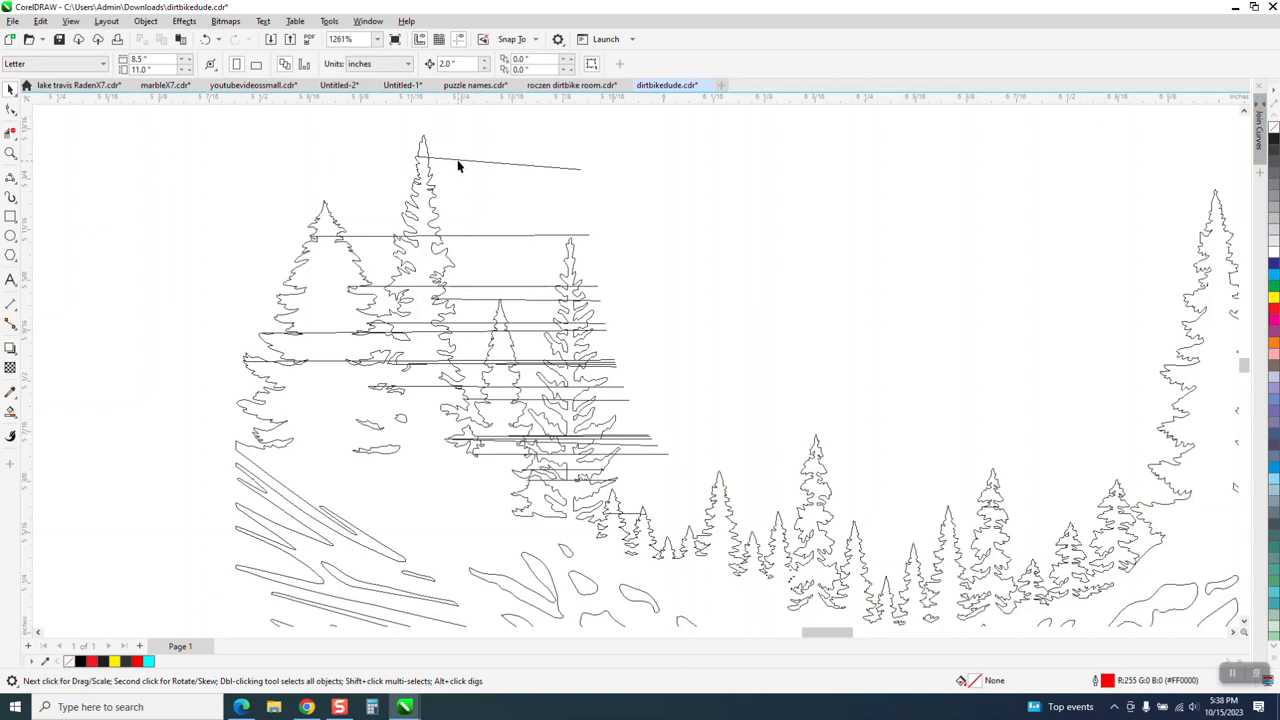
left_click(458, 163)
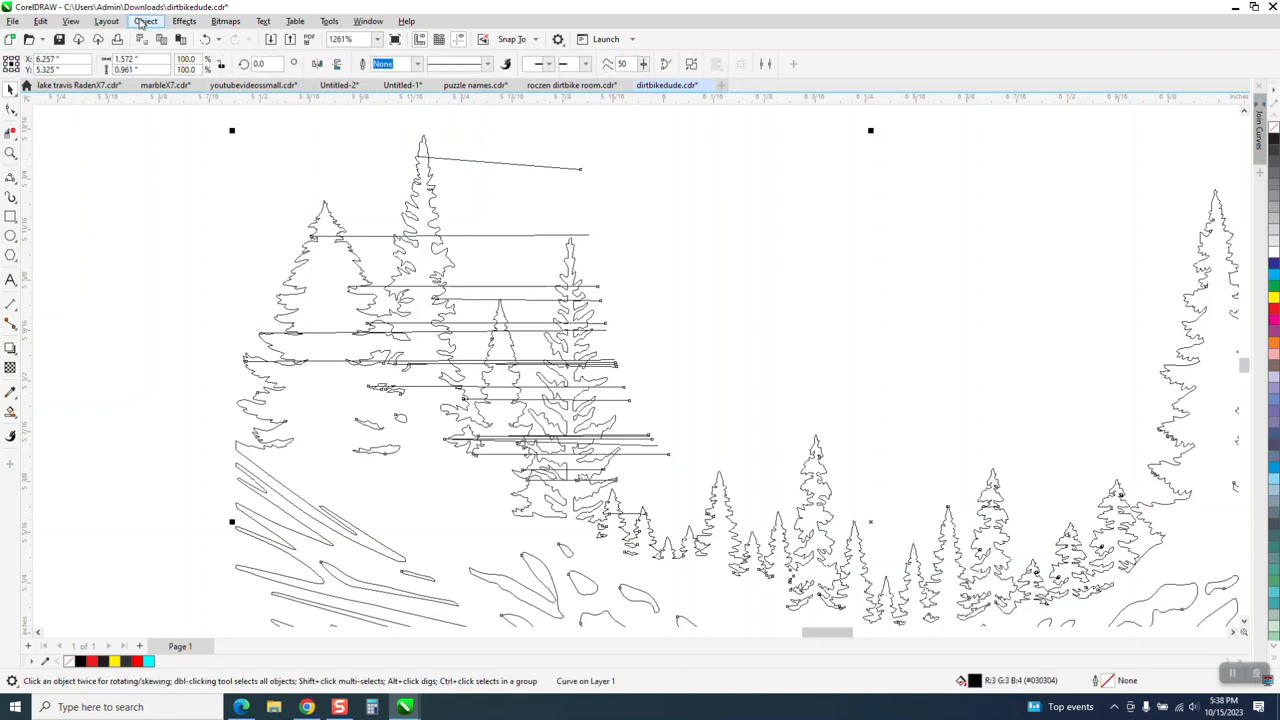
left_click(145, 21)
left_click(100, 332)
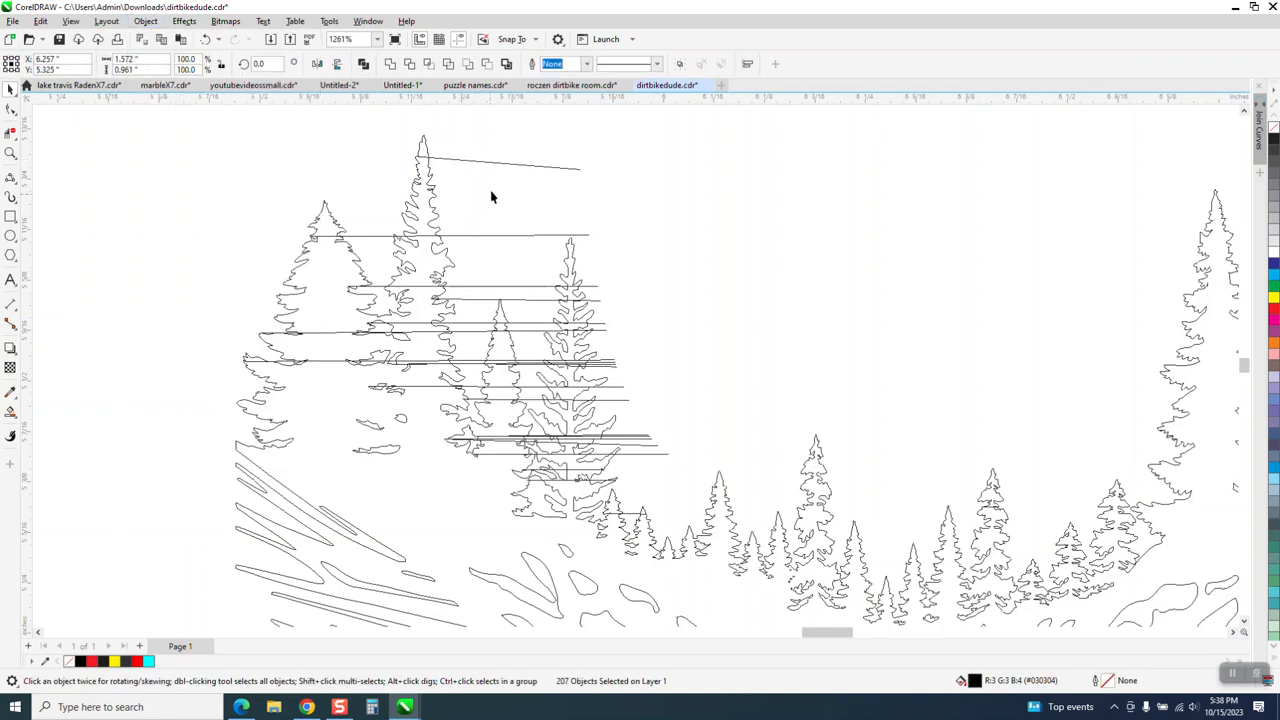
Delete the slanted line at the tallest left tree's tip and the long horizontal line just below it.
left_click(490, 200)
left_click(505, 168)
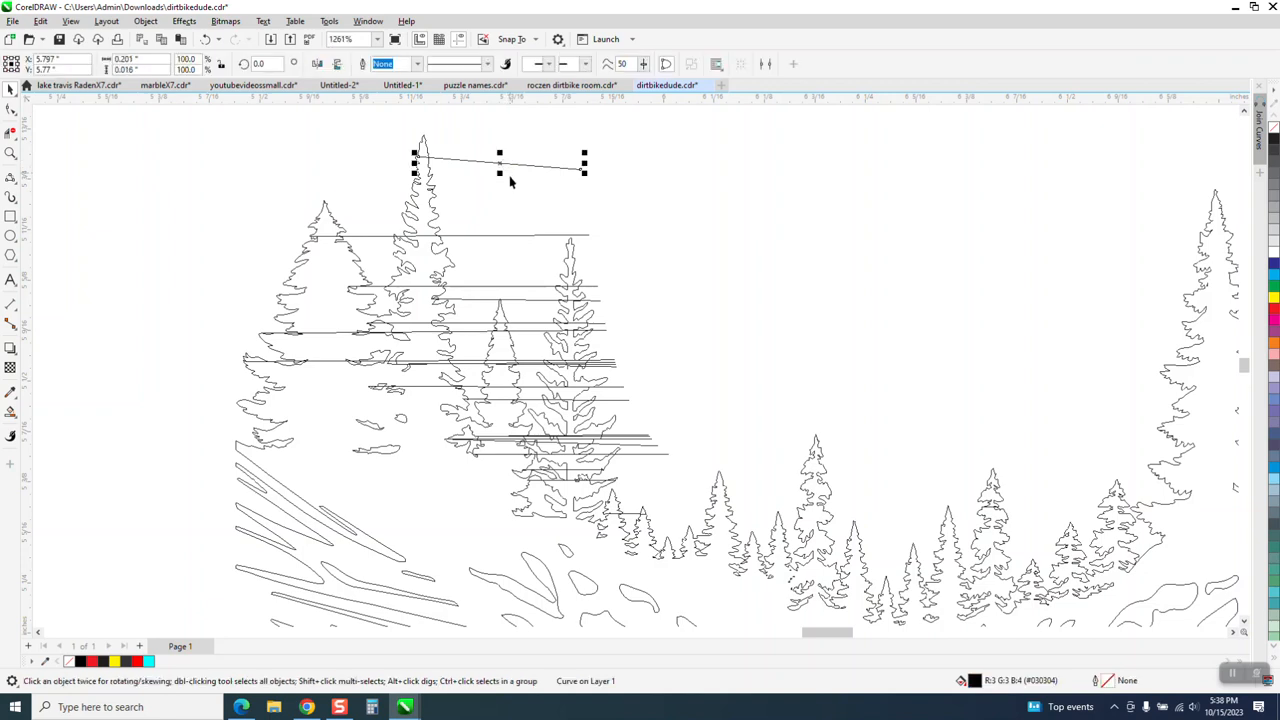
key("Delete")
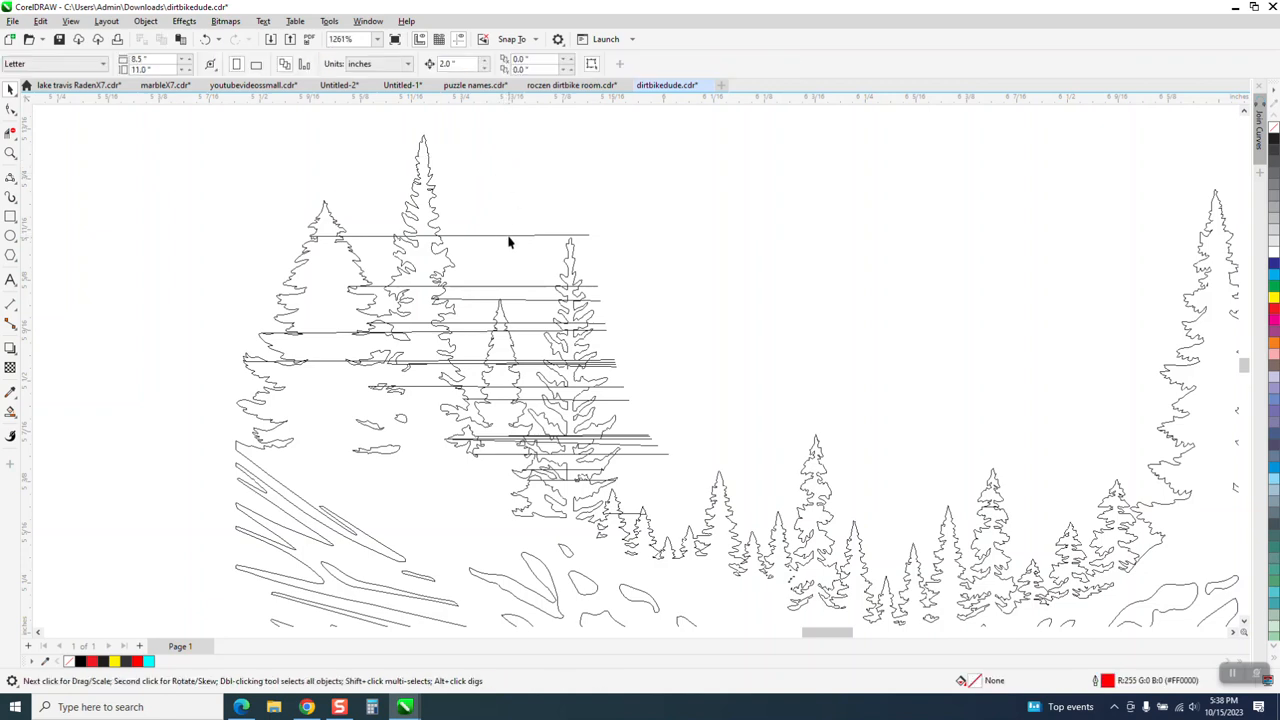
left_click(510, 237)
key("Delete")
Delete the stray horizontal lines crossing the upper and middle branches of the tall trees on the scenery's left side.
left_click(523, 288)
key("Delete")
left_click(527, 299)
key("Delete")
left_click(531, 328)
key("Delete")
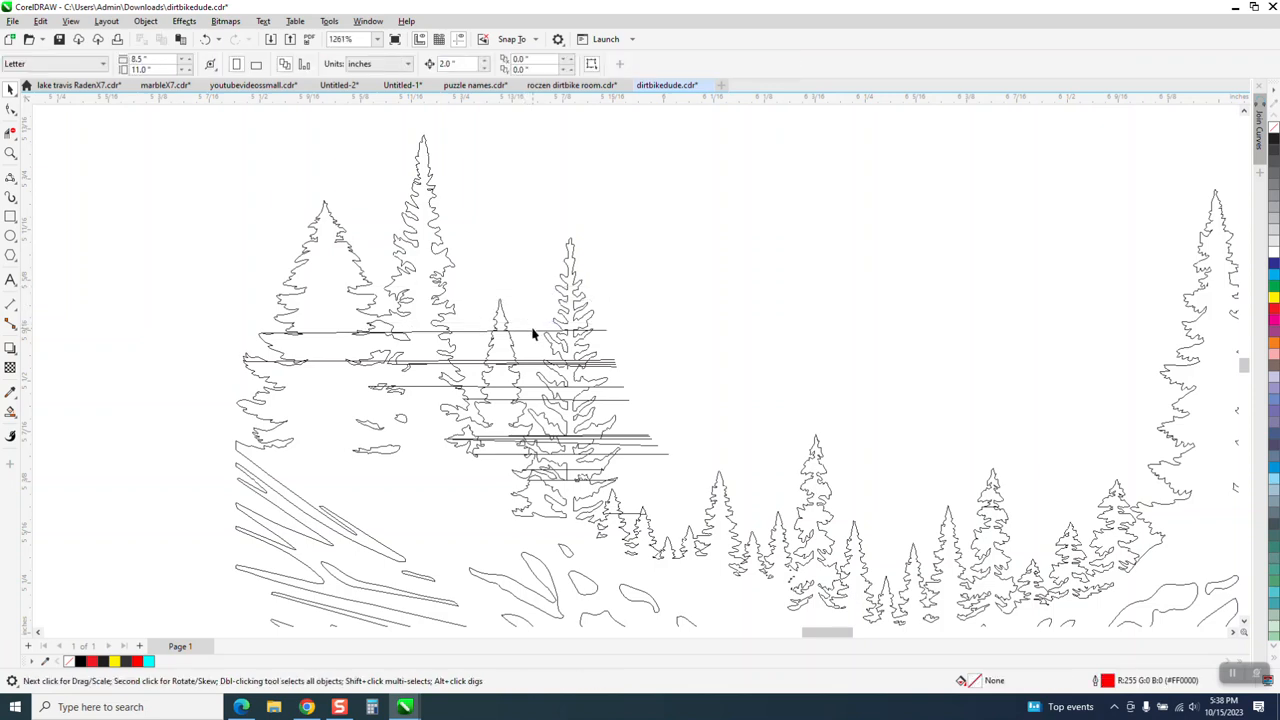
left_click(605, 333)
key("Delete")
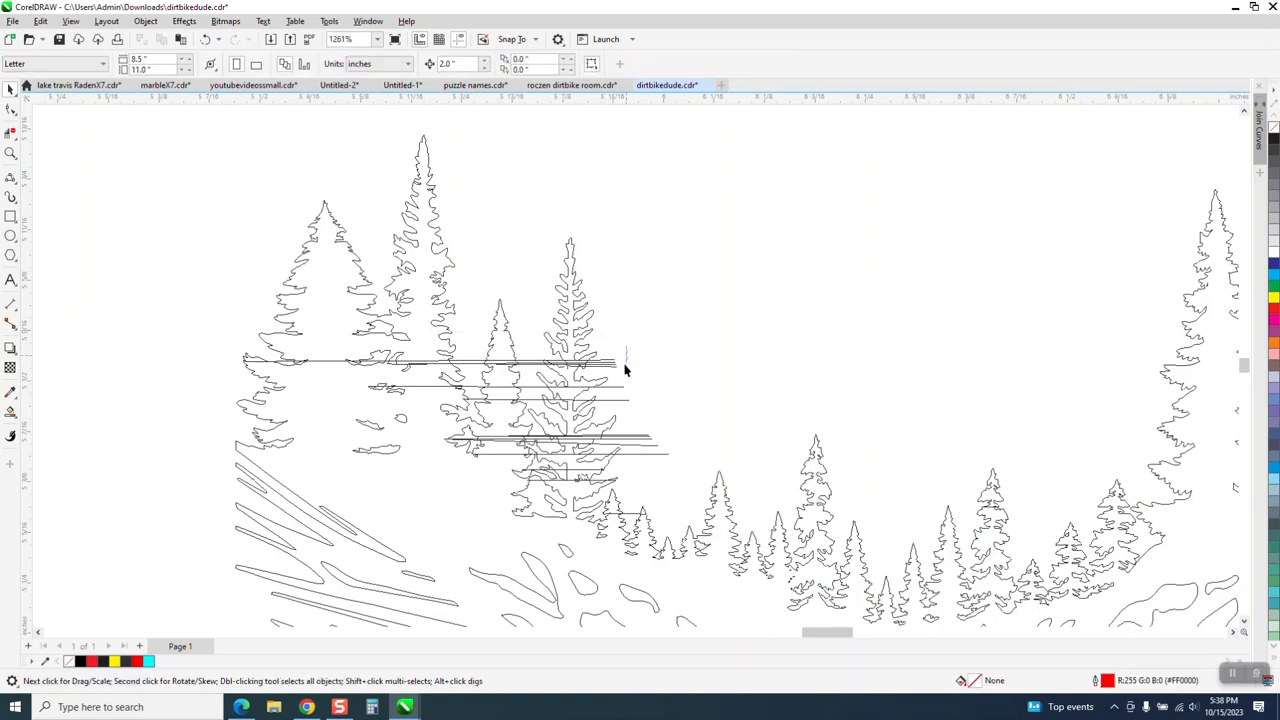
Delete the bundles of long horizontal lines protruding past the lower branches of the right-hand tree in the left tree group.
left_click_drag(612, 380, 608, 378)
key("Delete")
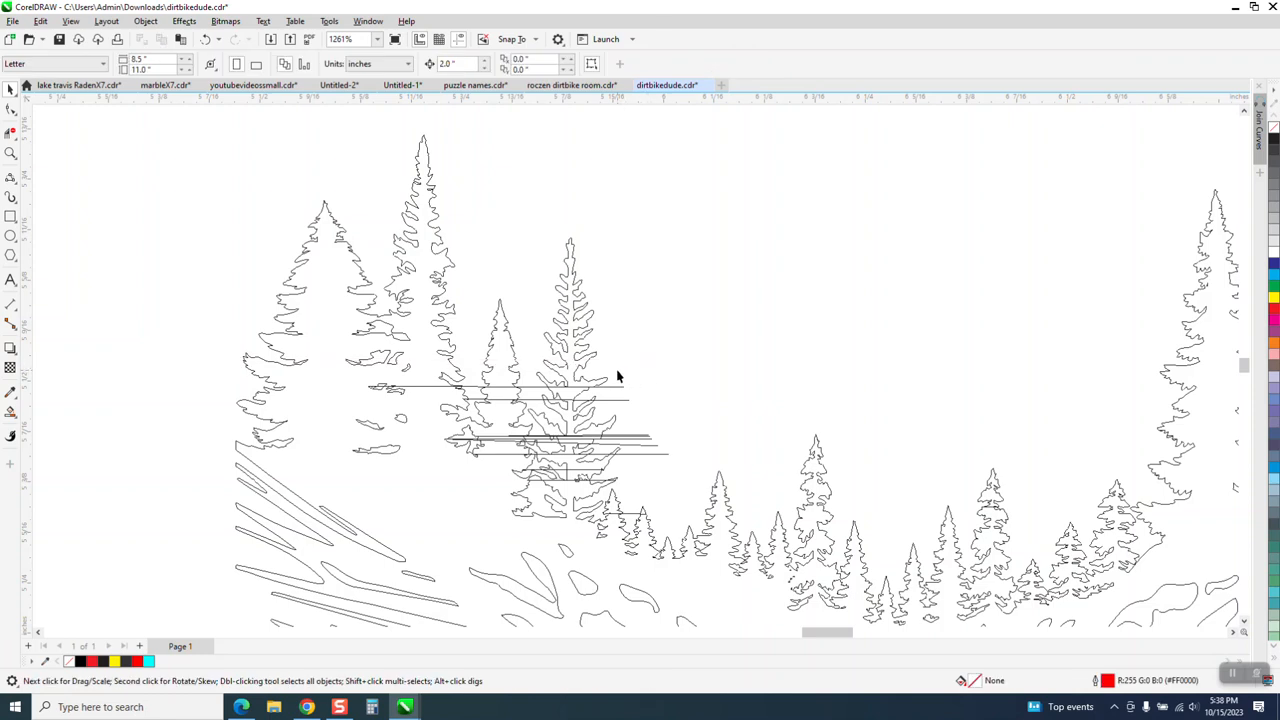
mouse_move(631, 410)
left_mouse_down()
mouse_move(637, 428)
mouse_move(649, 413)
left_mouse_up()
key("Delete")
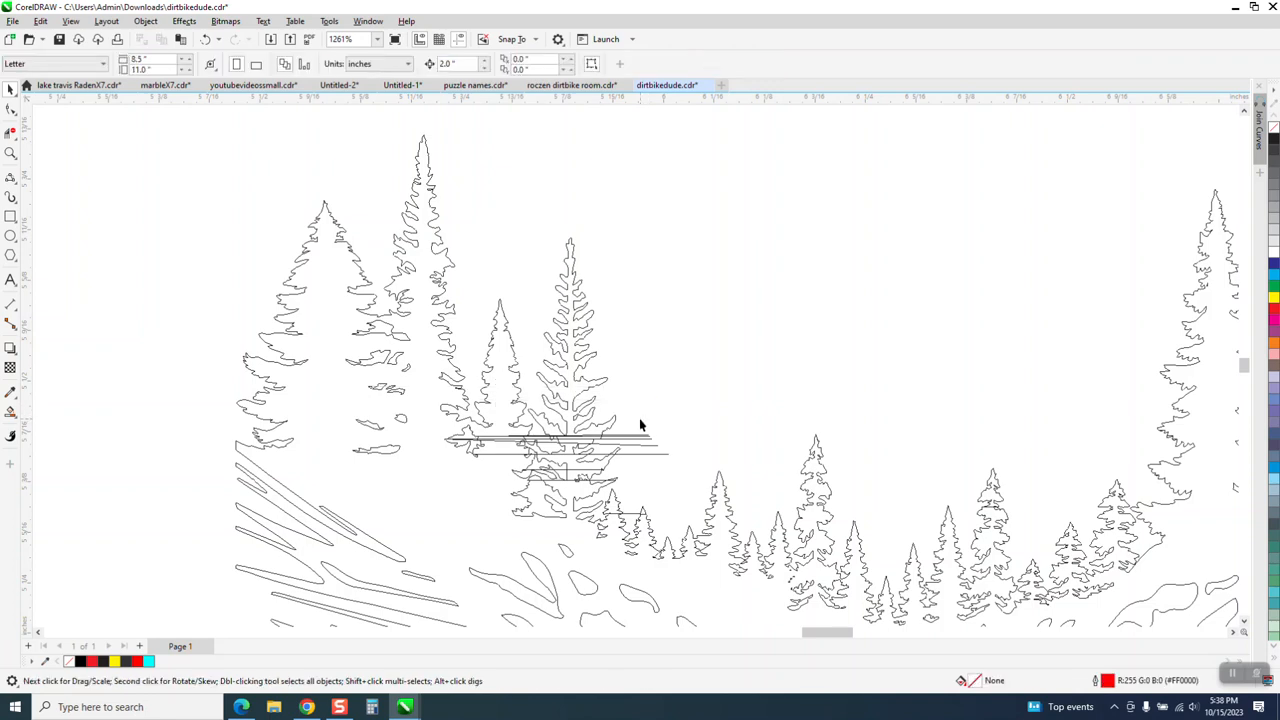
left_click_drag(643, 433, 678, 470)
key("Delete")
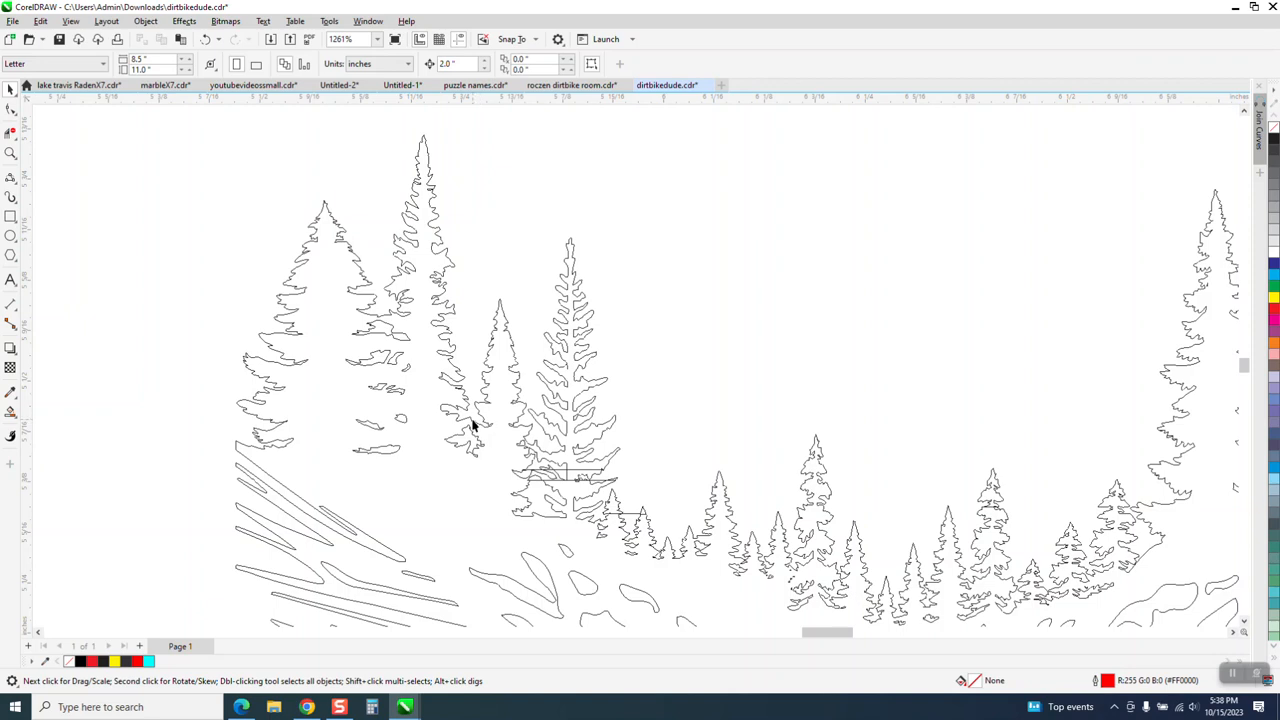
Delete the two horizontal lines across that tree's lowest branches and the line joining the two small trees beside it.
left_click(10, 153)
left_click_drag(477, 440, 766, 593)
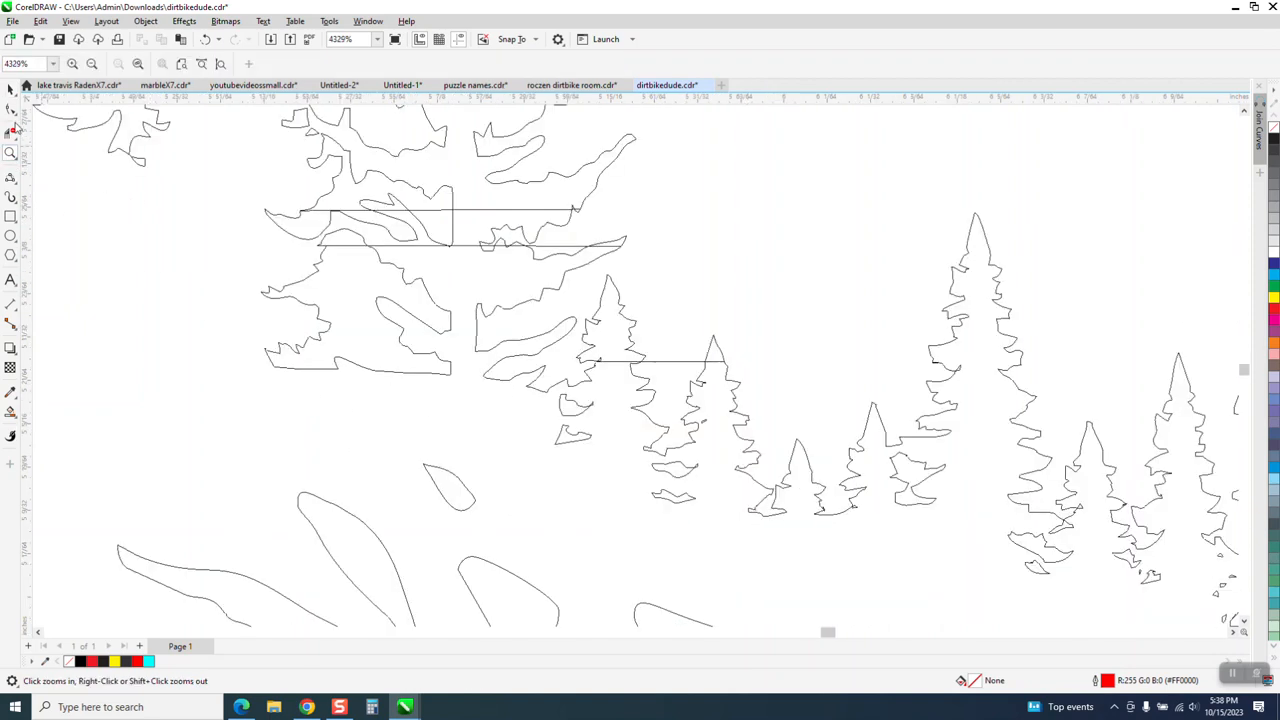
left_click(10, 88)
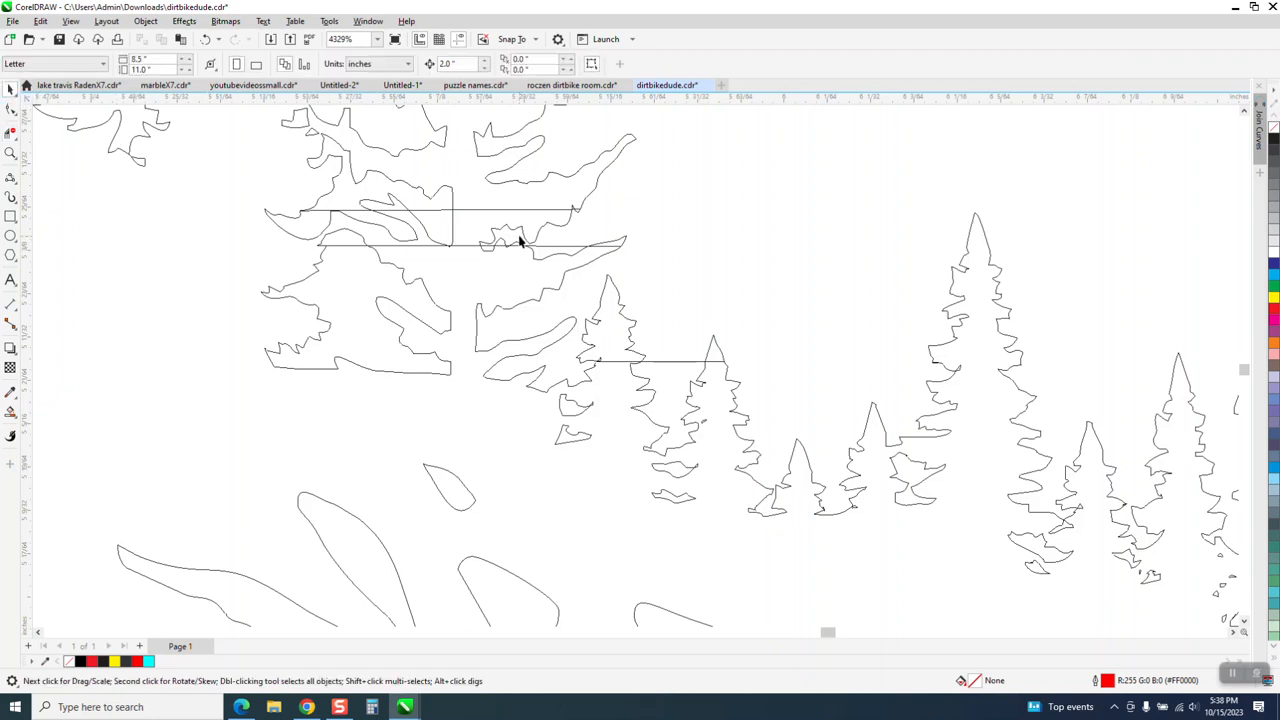
left_click(491, 210)
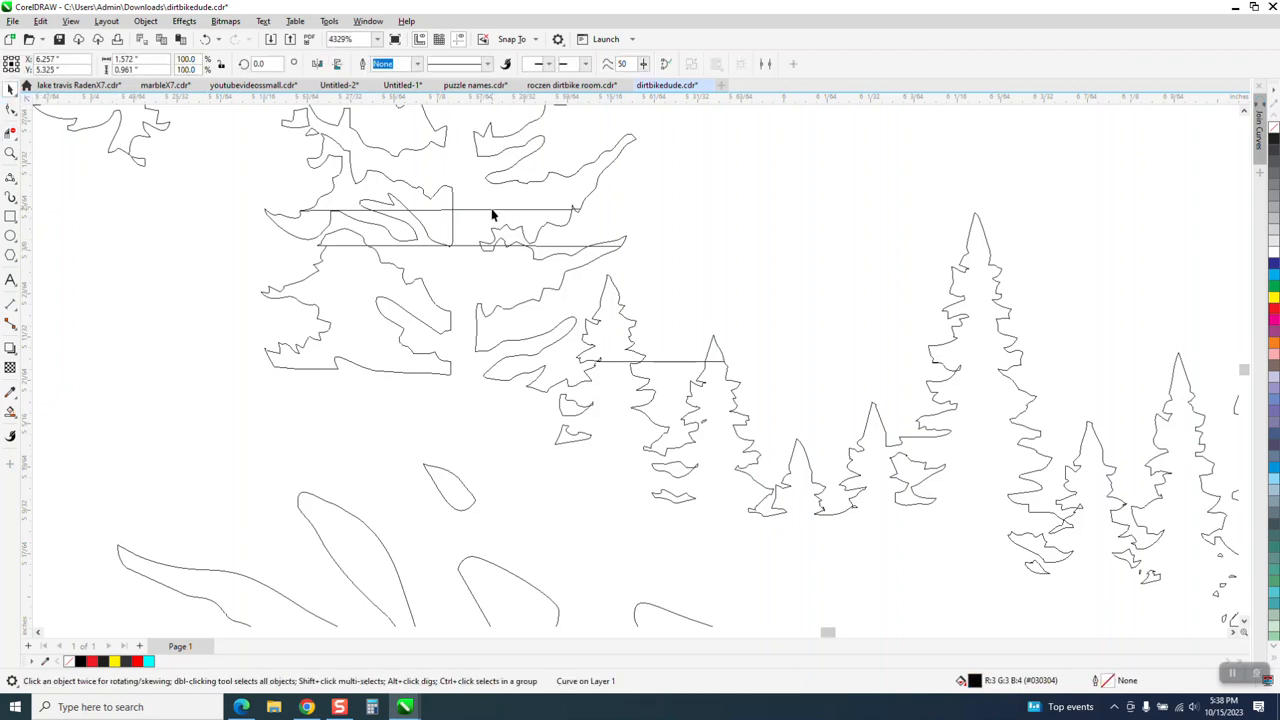
key("Delete")
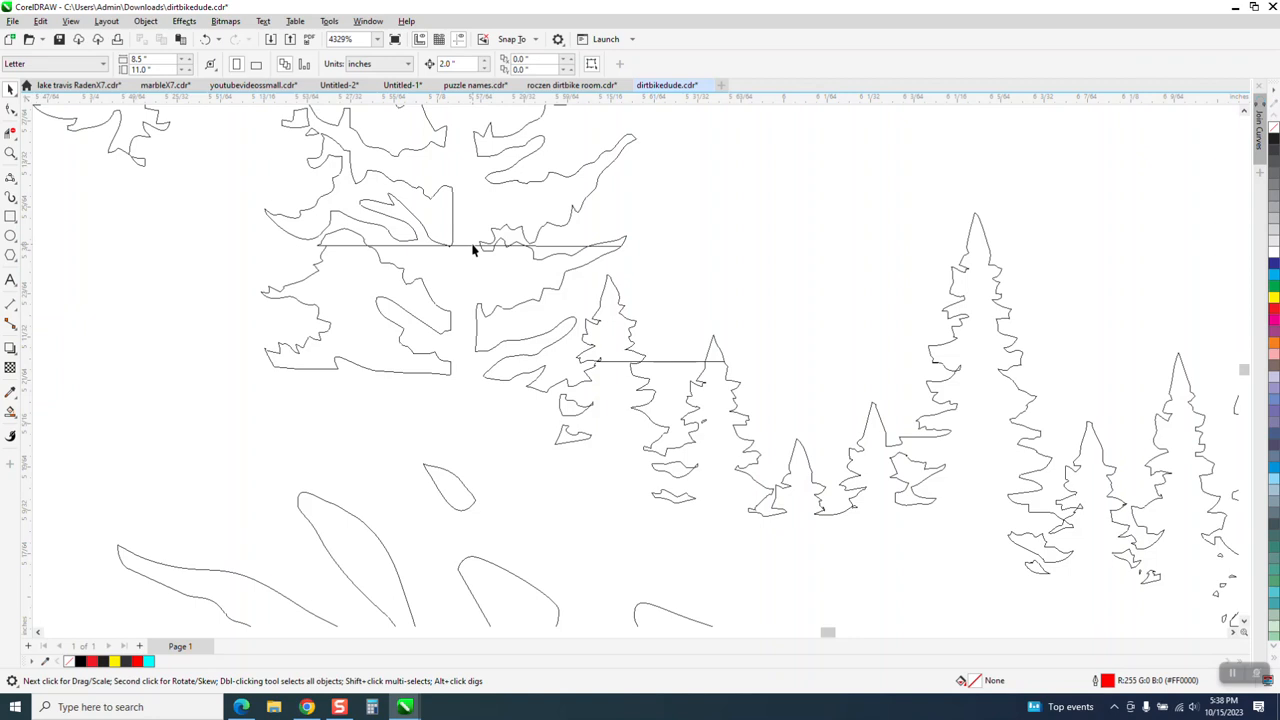
left_click(474, 246)
key("Delete")
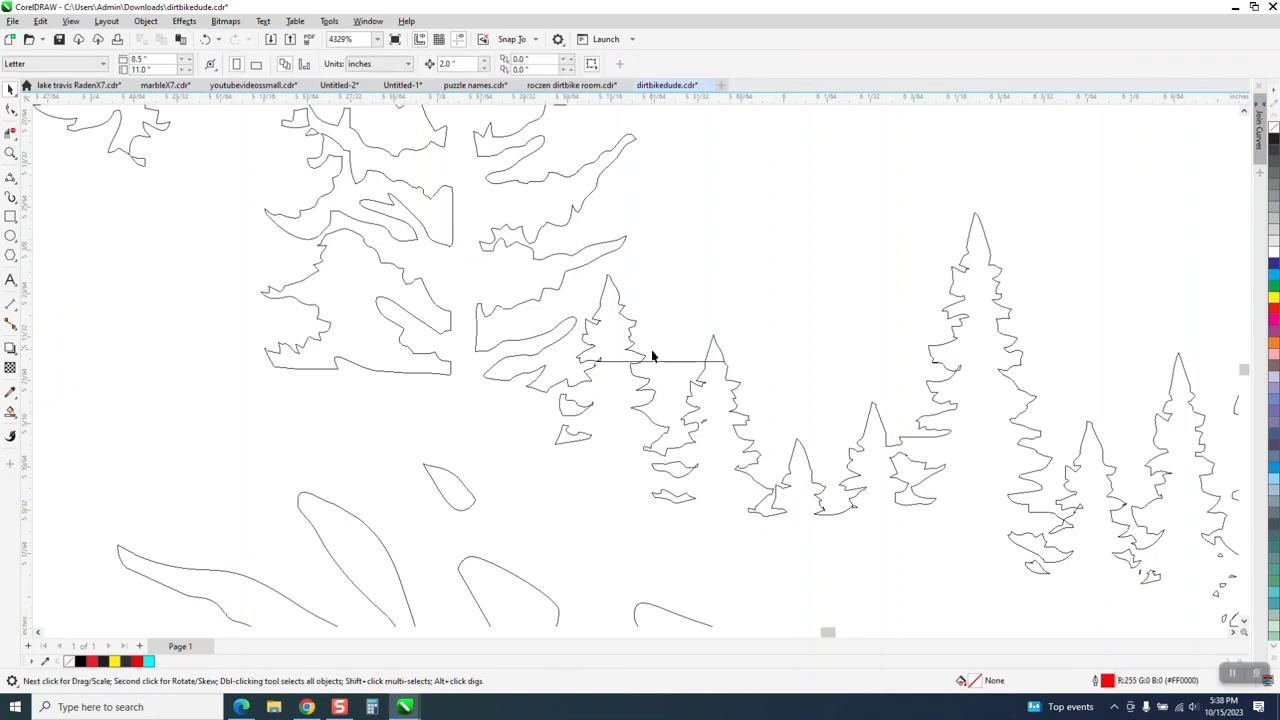
left_click(663, 362)
key("Delete")
Switch the drawing's display mode to Enhanced.
scroll(626, 343, "down", 4)
scroll(615, 340, "down", 4)
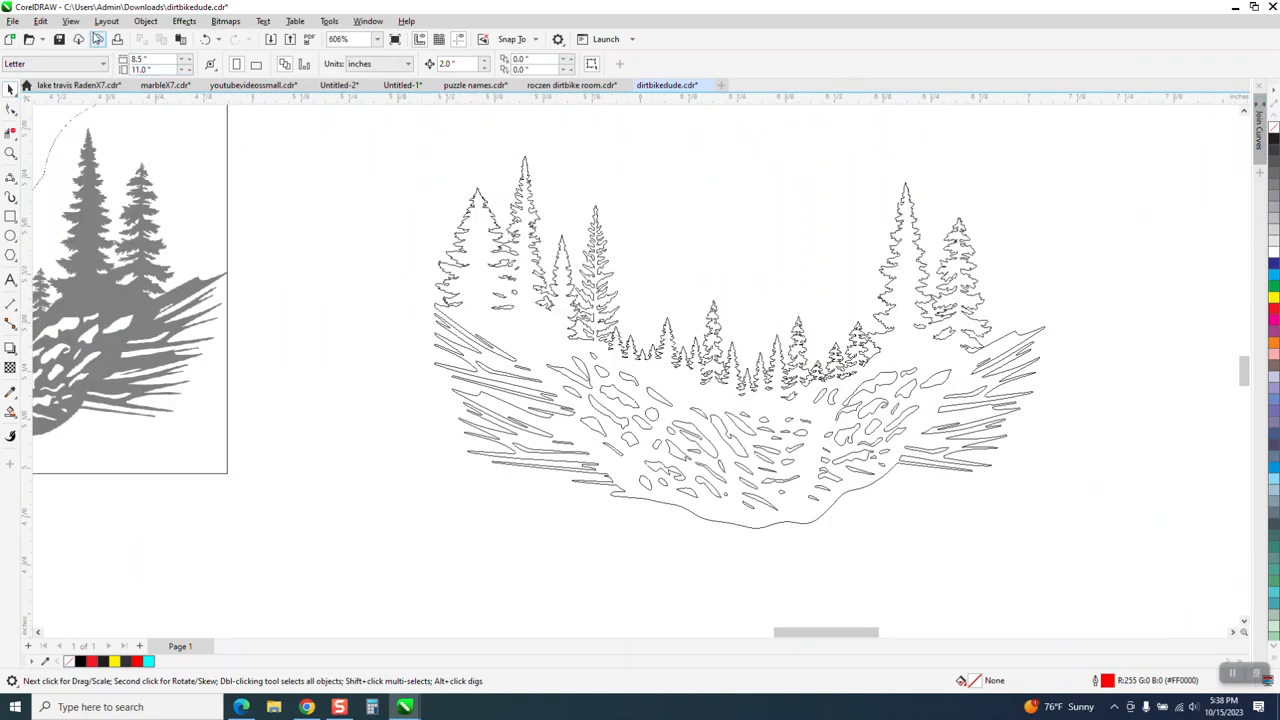
left_click(106, 21)
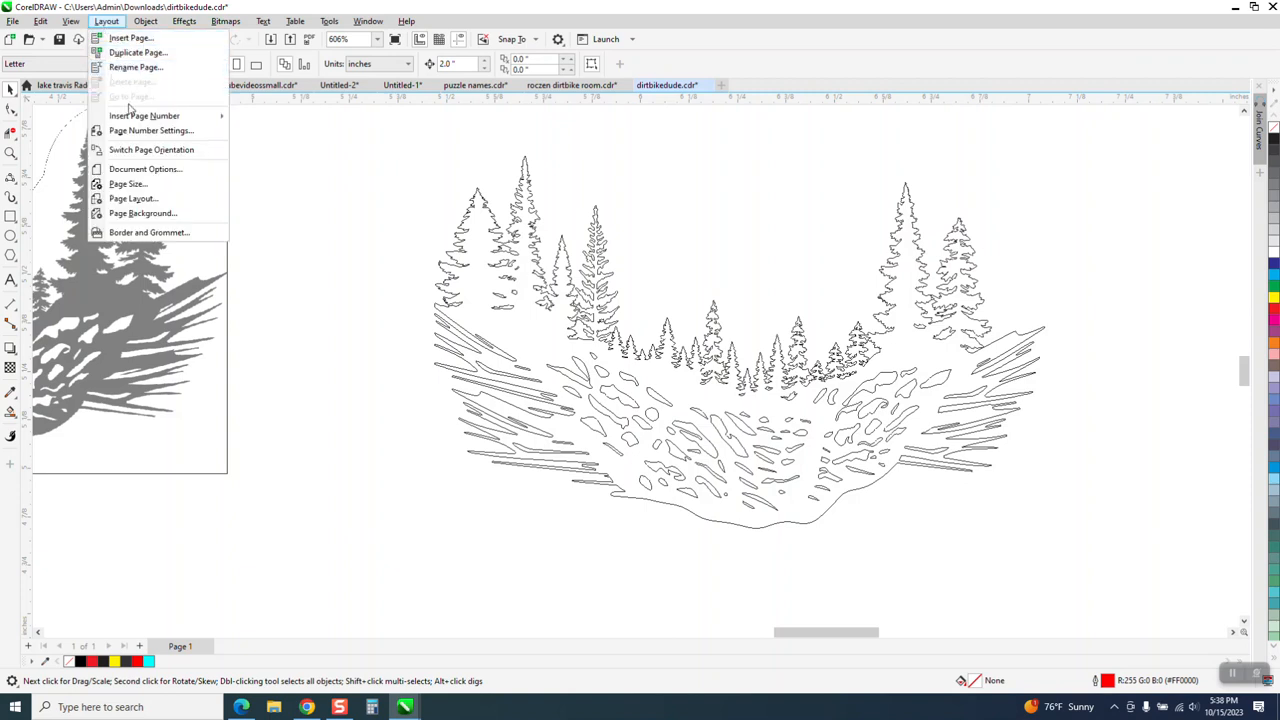
left_click(70, 21)
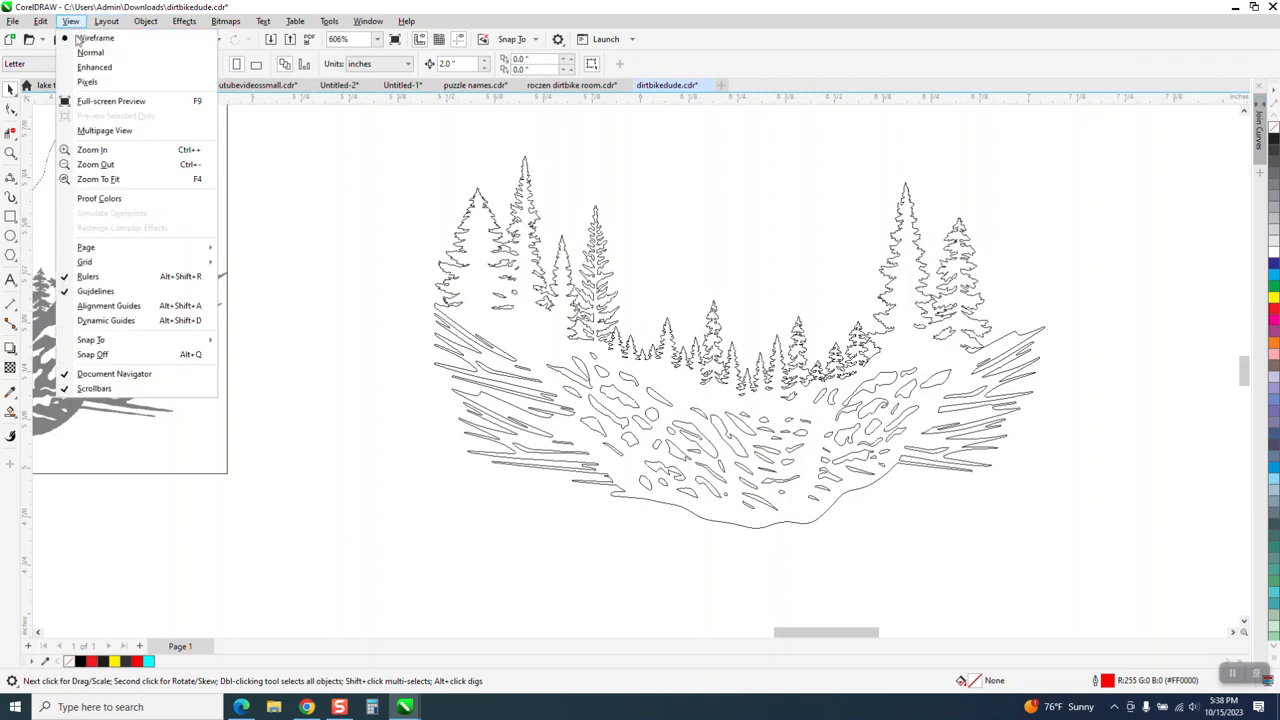
left_click(95, 67)
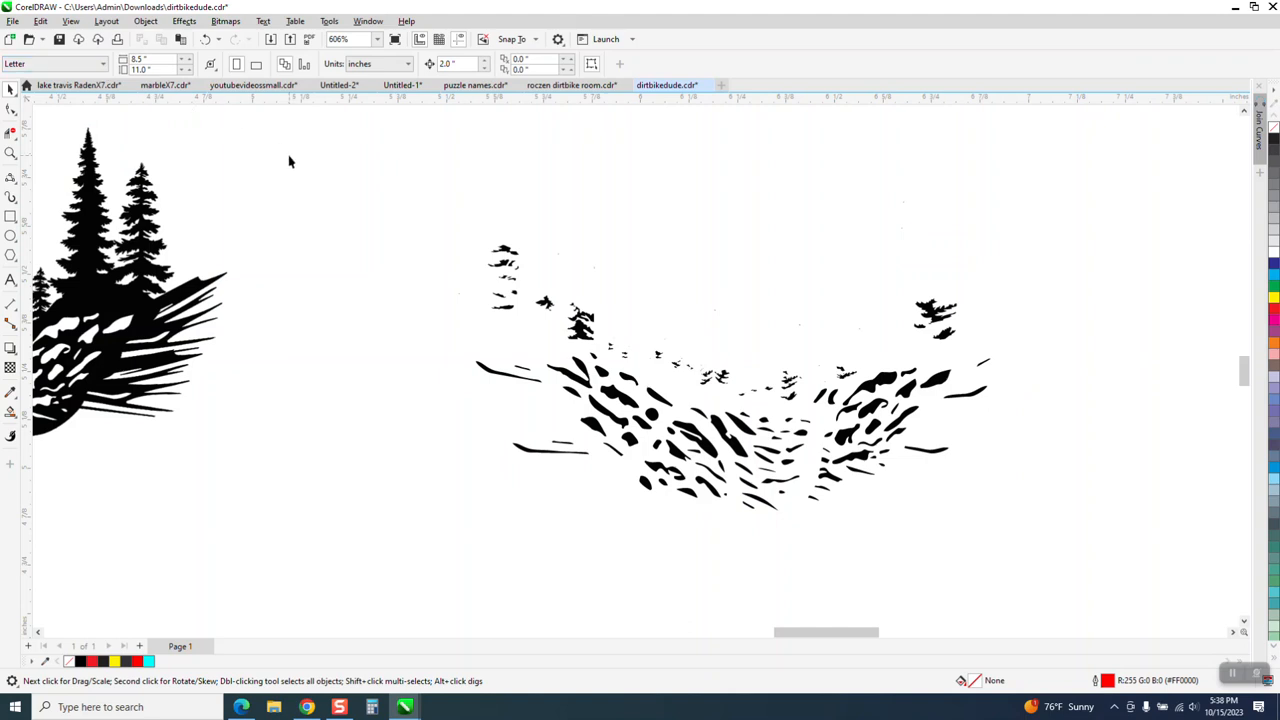
Select all traced scenery pieces, remove their fill and give them a red hairline outline.
left_click(1274, 143)
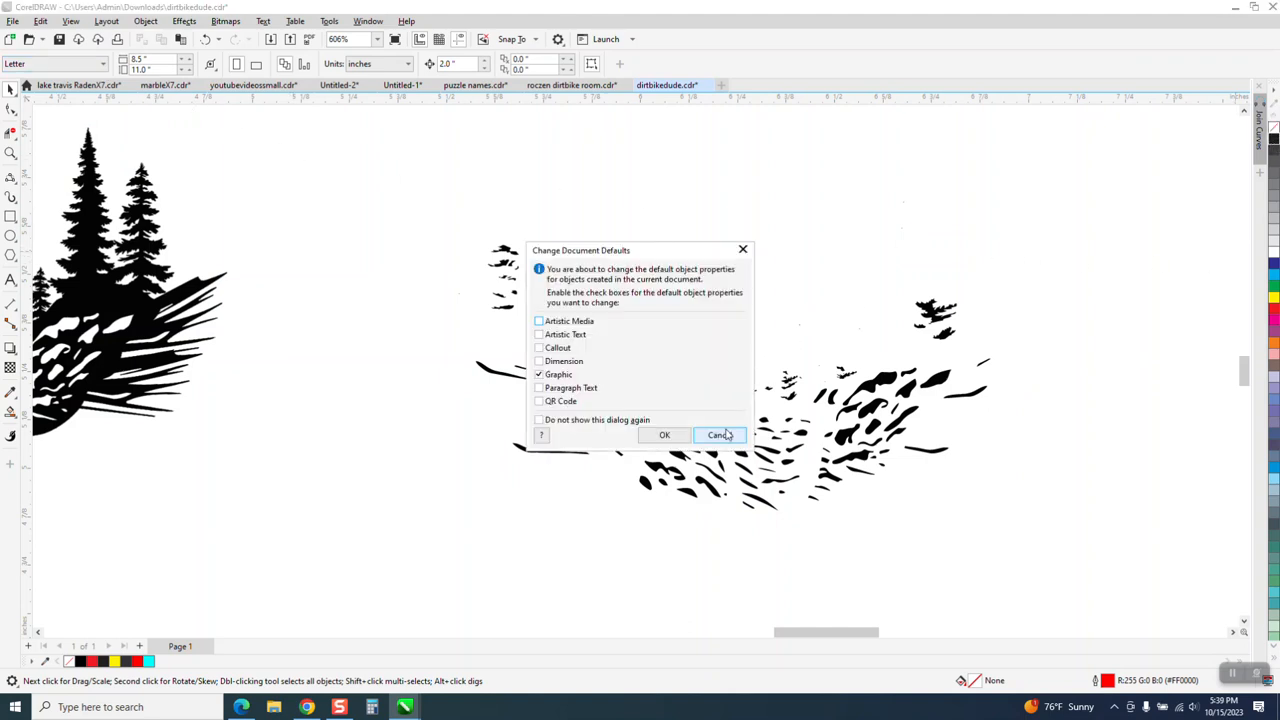
left_click(722, 436)
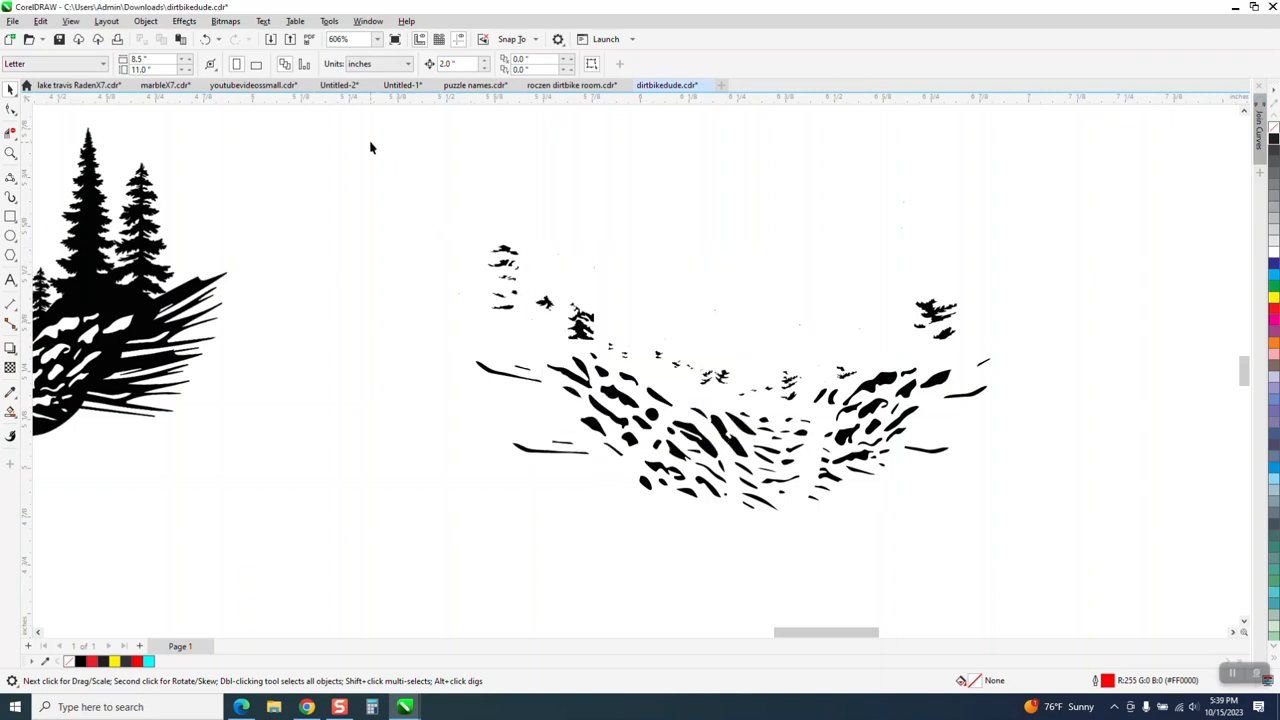
left_click_drag(1132, 545, 1182, 587)
left_click(1274, 129)
right_click(1274, 138)
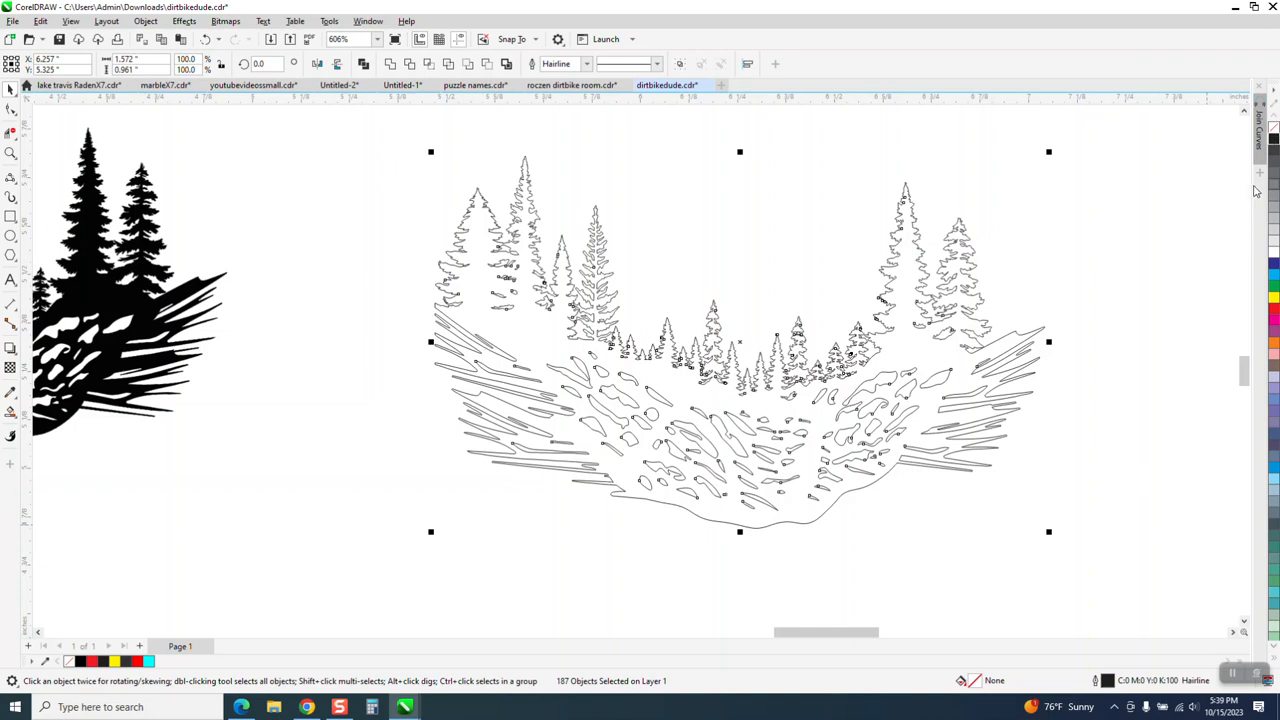
right_click(1274, 312)
Use Smart Fill inside the red scenery outline to create a solid cyan shape of the trees and ground.
scroll(595, 285, "down", 3)
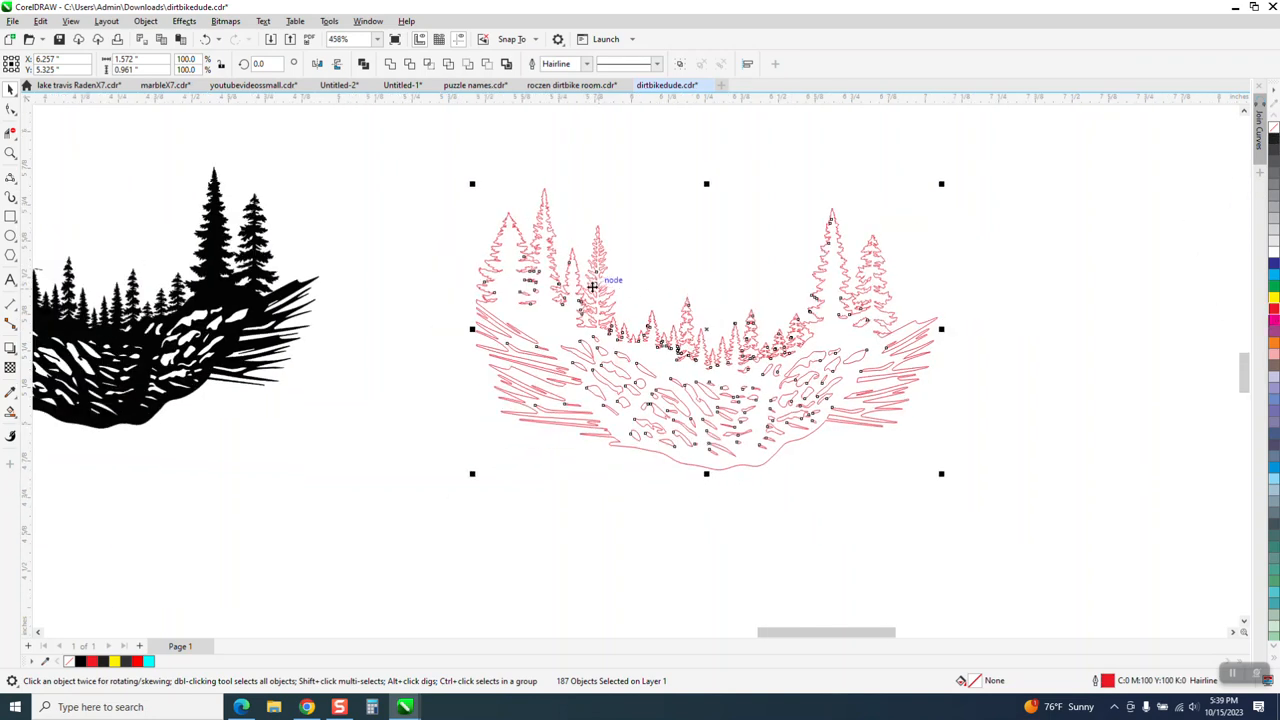
left_click(11, 411)
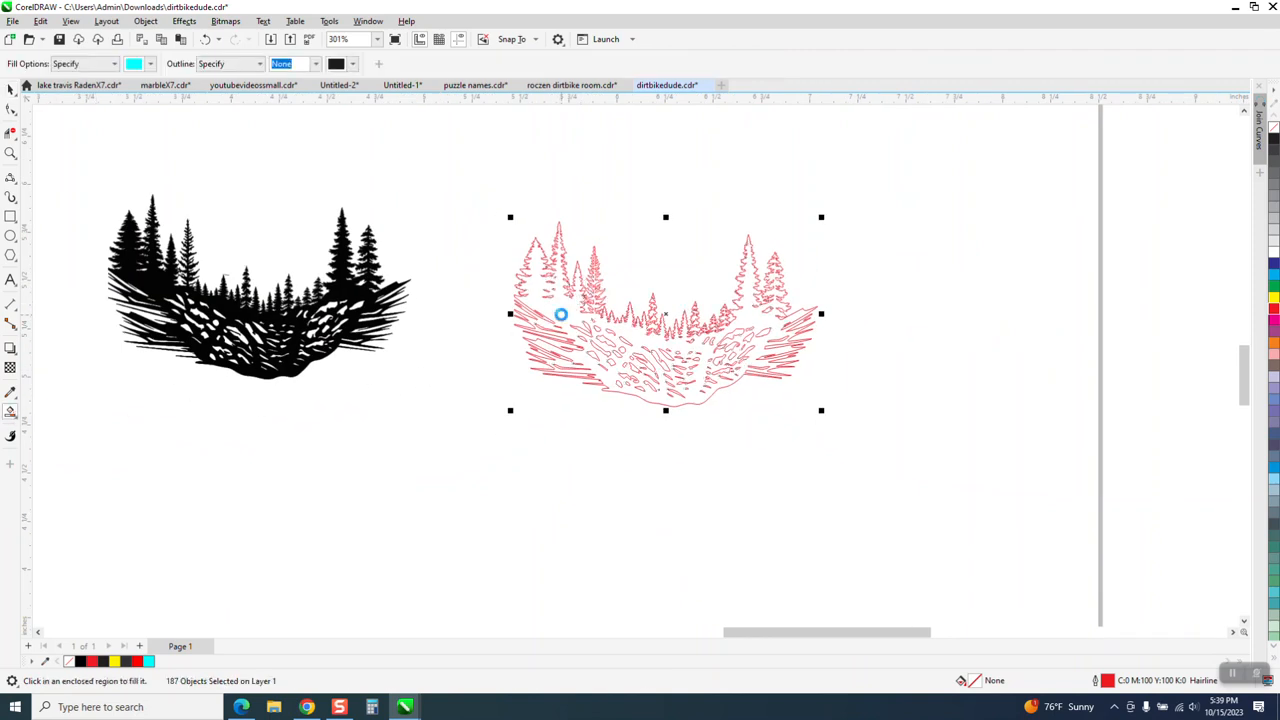
left_click(561, 315)
Move the cyan scenery shape to the right of the red outline and fill it black.
scroll(492, 312, "down", 1)
left_click_drag(492, 312, 840, 262)
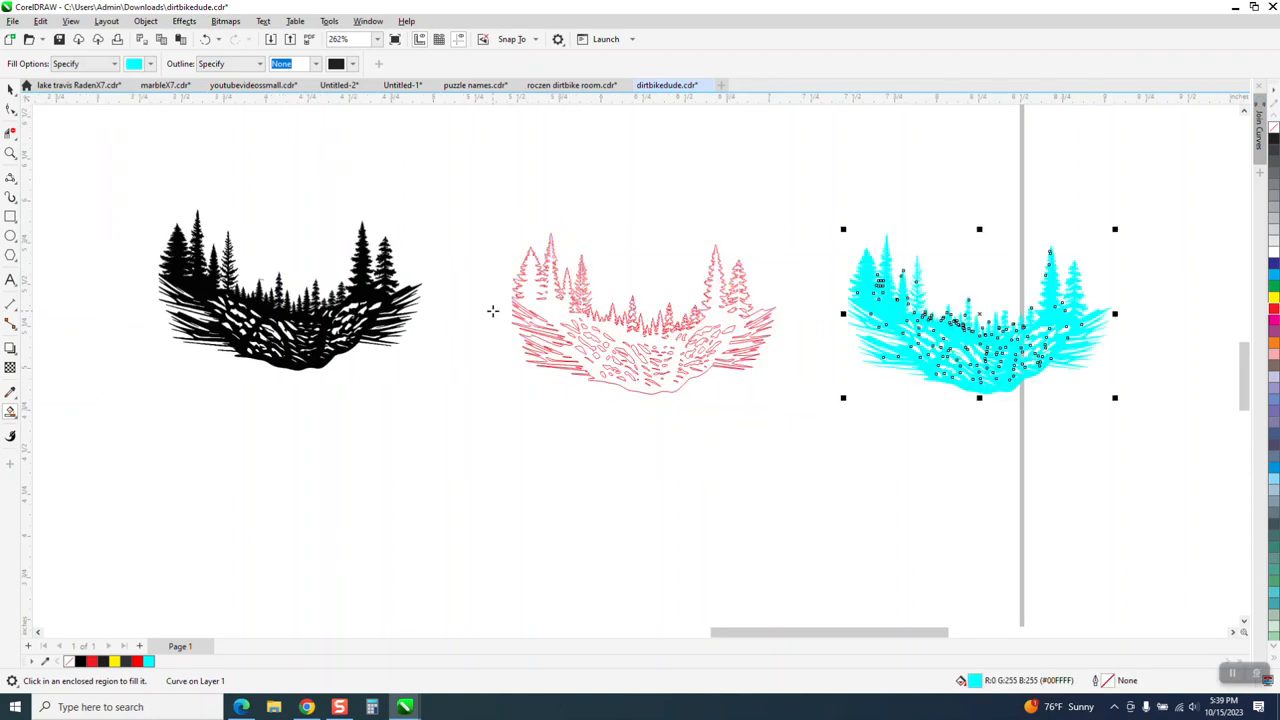
left_click(1274, 128)
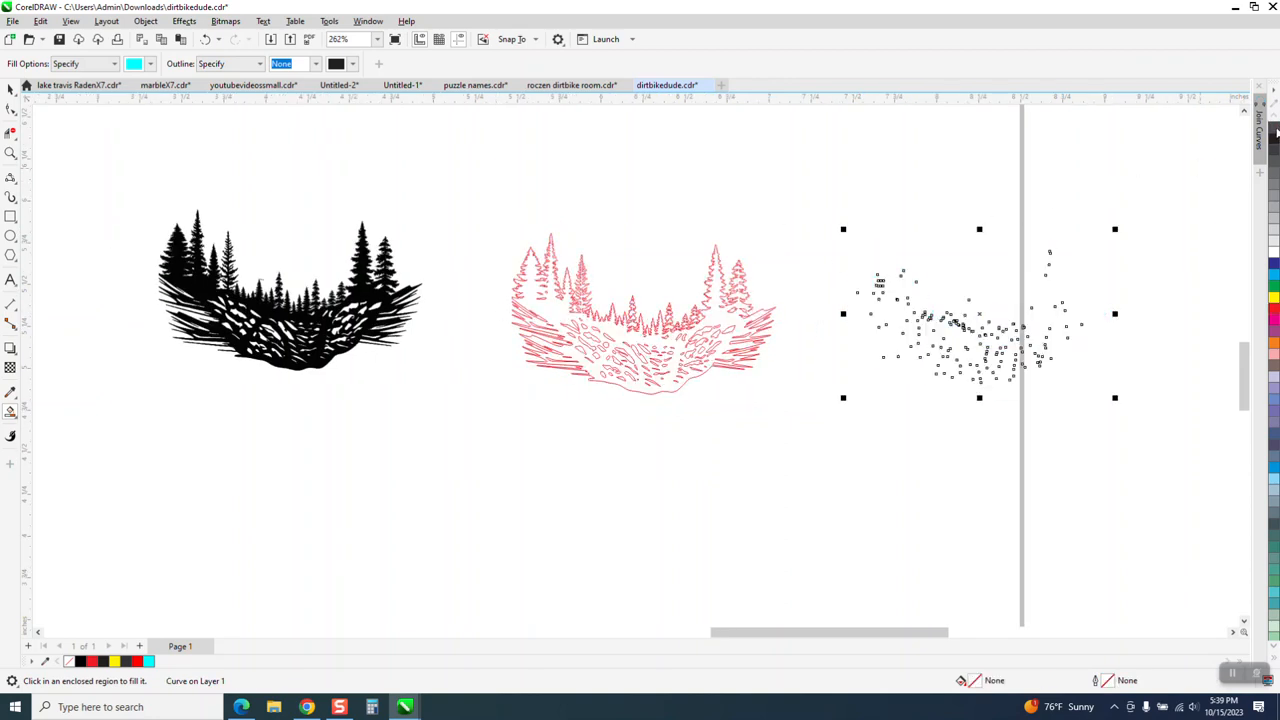
left_click(1275, 141)
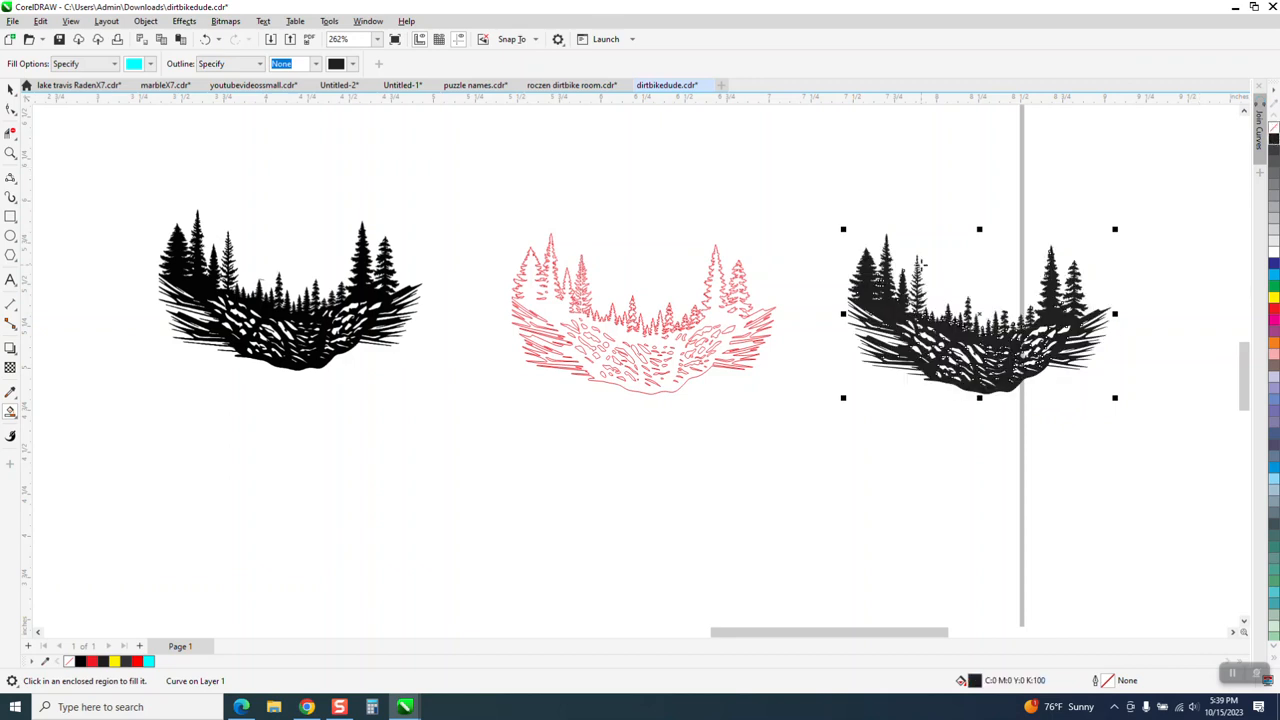
scroll(880, 300, "down", 10)
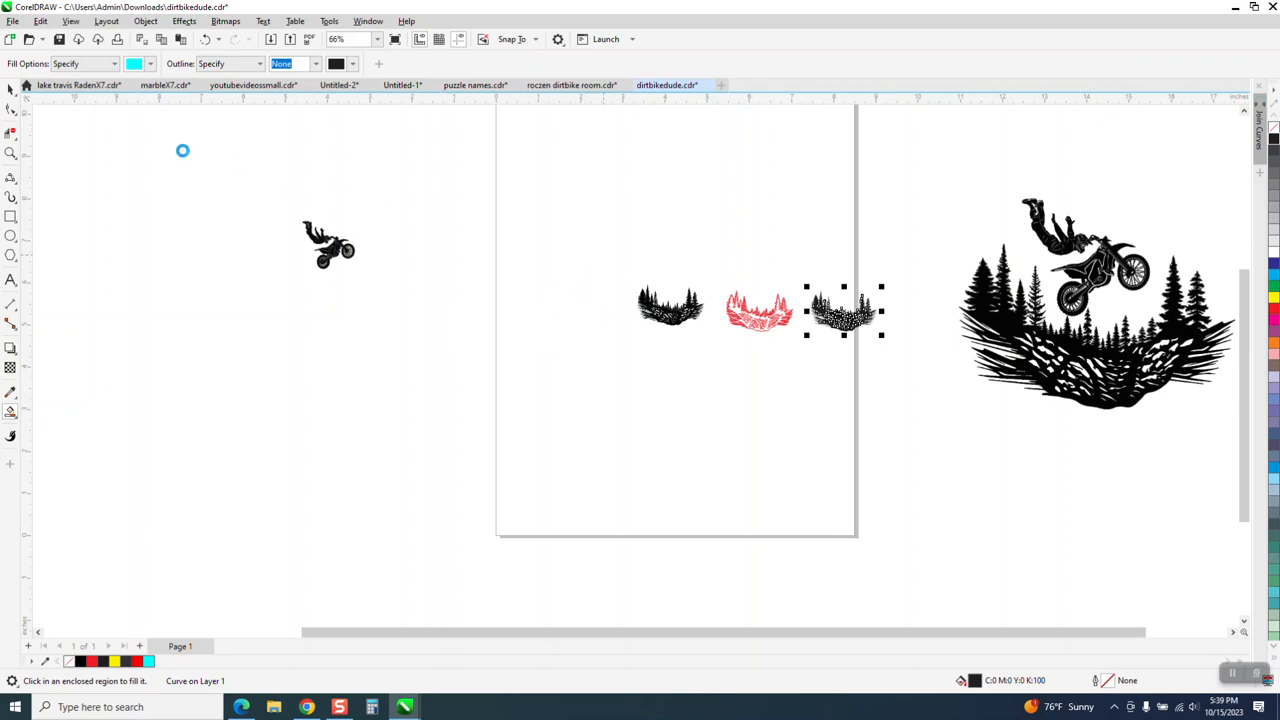
left_click(646, 254)
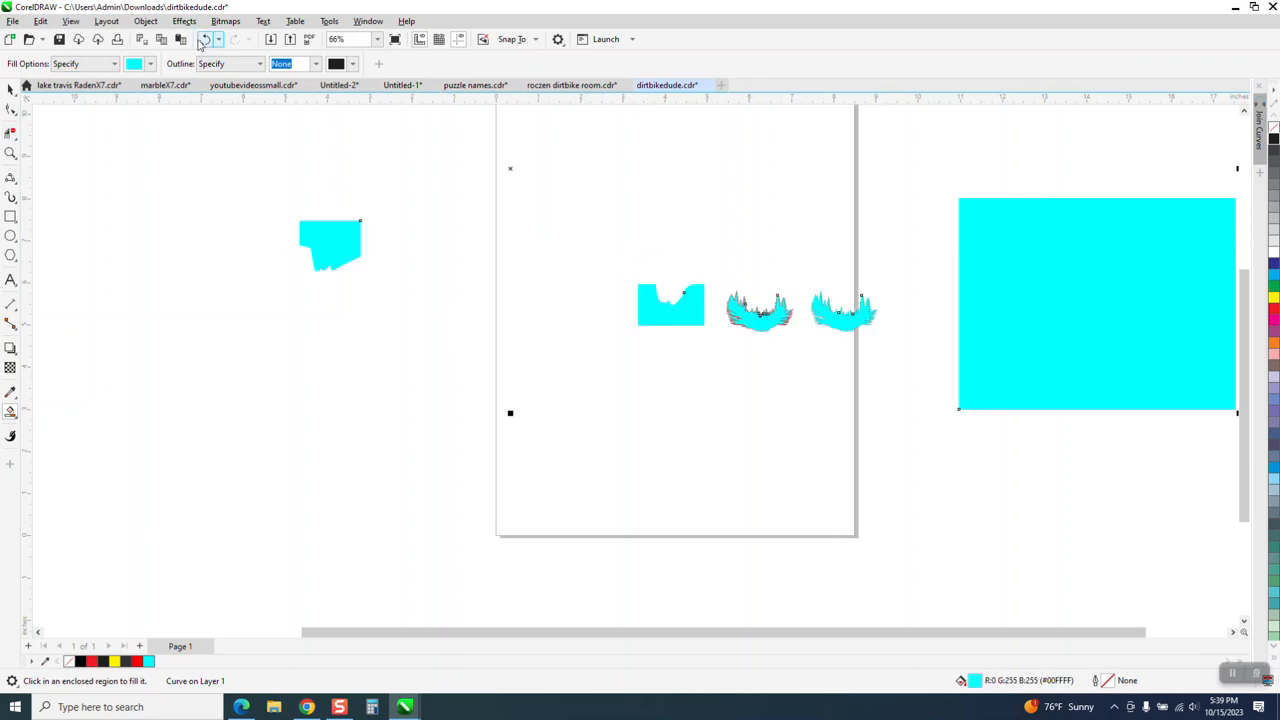
left_click(204, 40)
Delete the small scenery bitmap and the red outline copy, keeping the black filled scenery shape.
left_click(11, 88)
left_click_drag(607, 263, 619, 313)
key("Delete")
Move the black scenery shape onto the page and enlarge it to about 6.13 by 3.75 inches.
left_click_drag(680, 340, 915, 438)
left_click_drag(734, 363, 690, 350)
left_click_drag(783, 418, 815, 438)
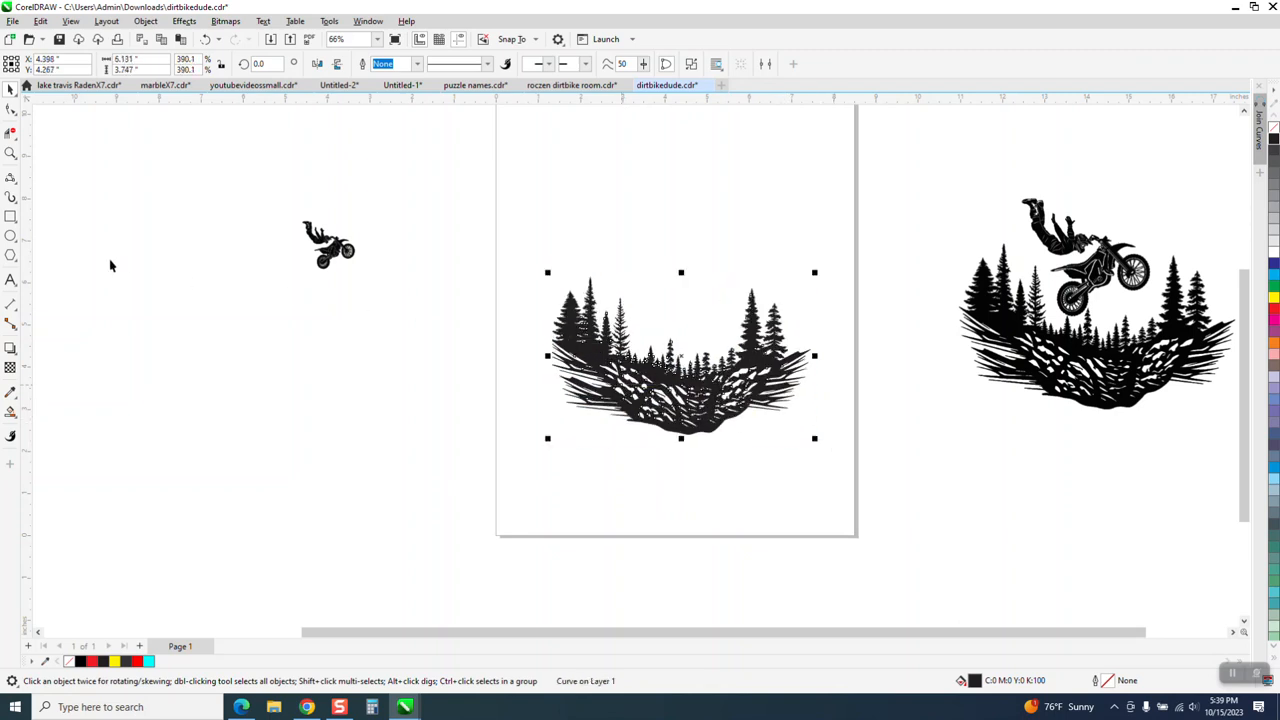
Draw a circle about 5.73 inches in diameter over the enlarged scenery on the page.
left_click(10, 236)
left_click_drag(749, 223, 505, 372)
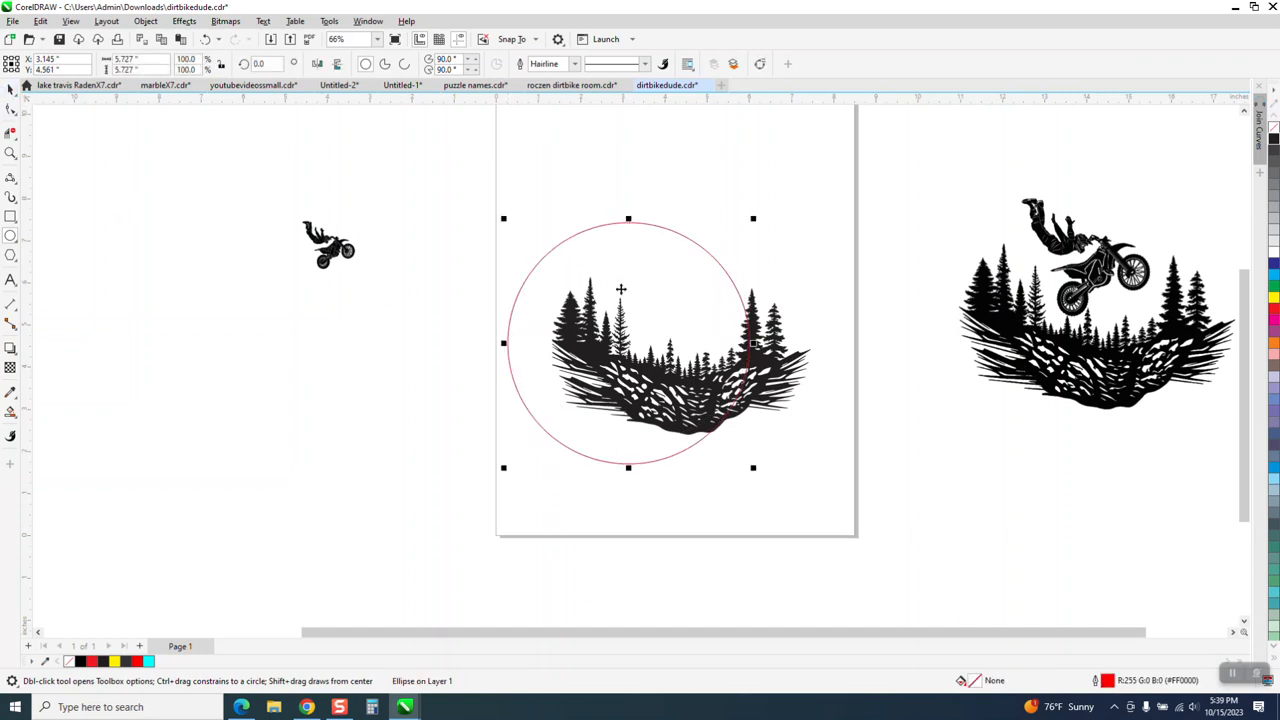
Reposition the black scenery and the circle so the circle's lower arc encloses the bottom of the scenery.
key("space")
left_click_drag(632, 358, 674, 354)
left_click_drag(671, 237, 768, 195)
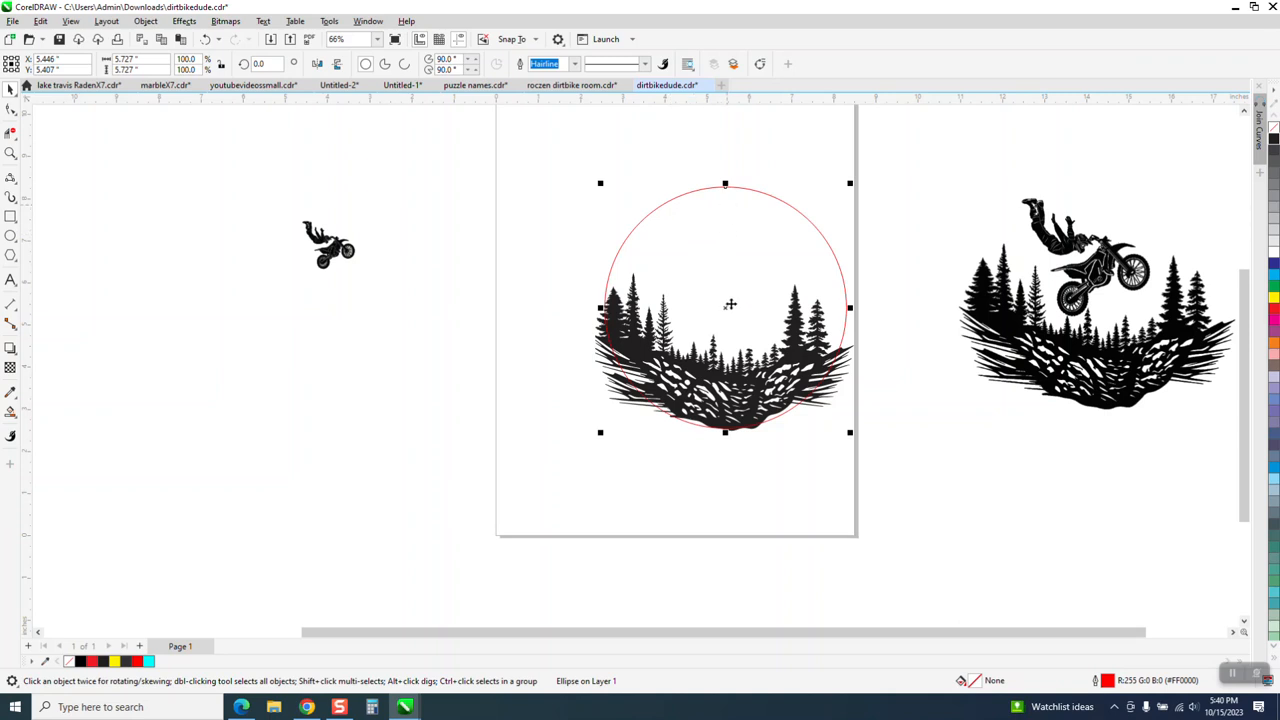
left_click_drag(726, 308, 725, 307)
Intersect the scenery with the circle and move the resulting rounded scenery piece clear of the originals.
scroll(622, 310, "down", 3)
left_click(601, 204)
left_click_drag(575, 192, 824, 418)
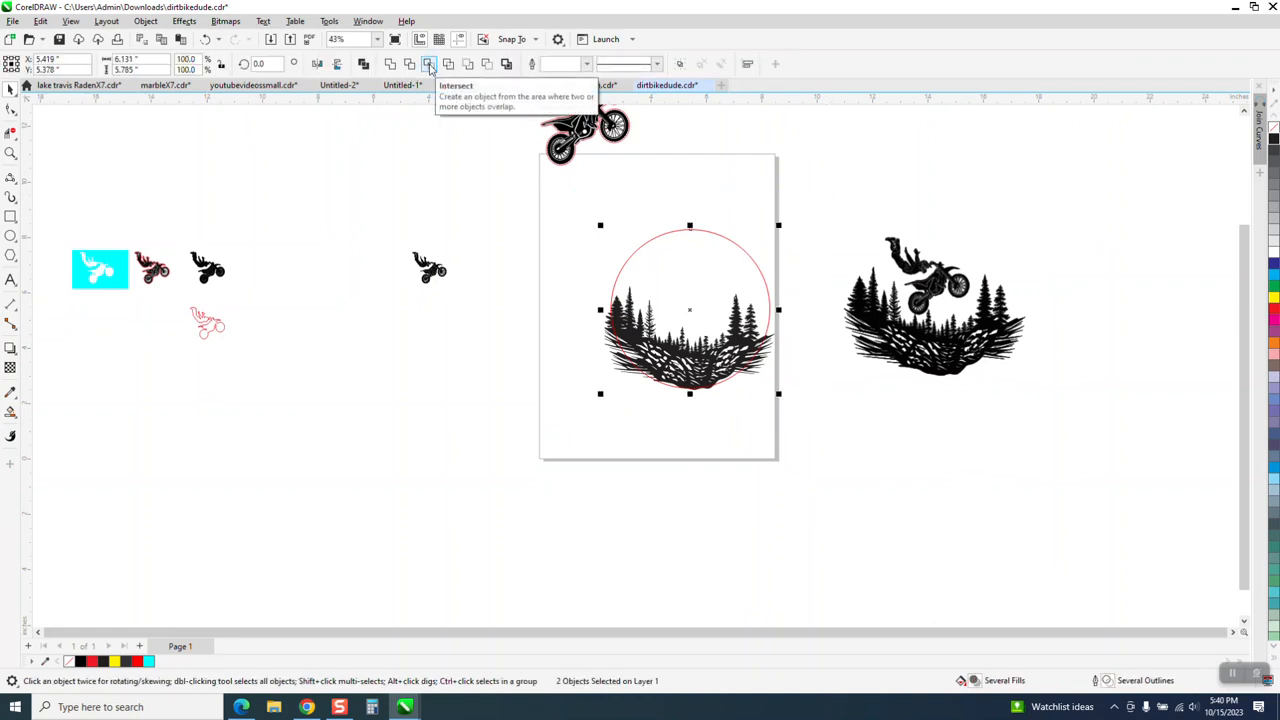
left_click(429, 64)
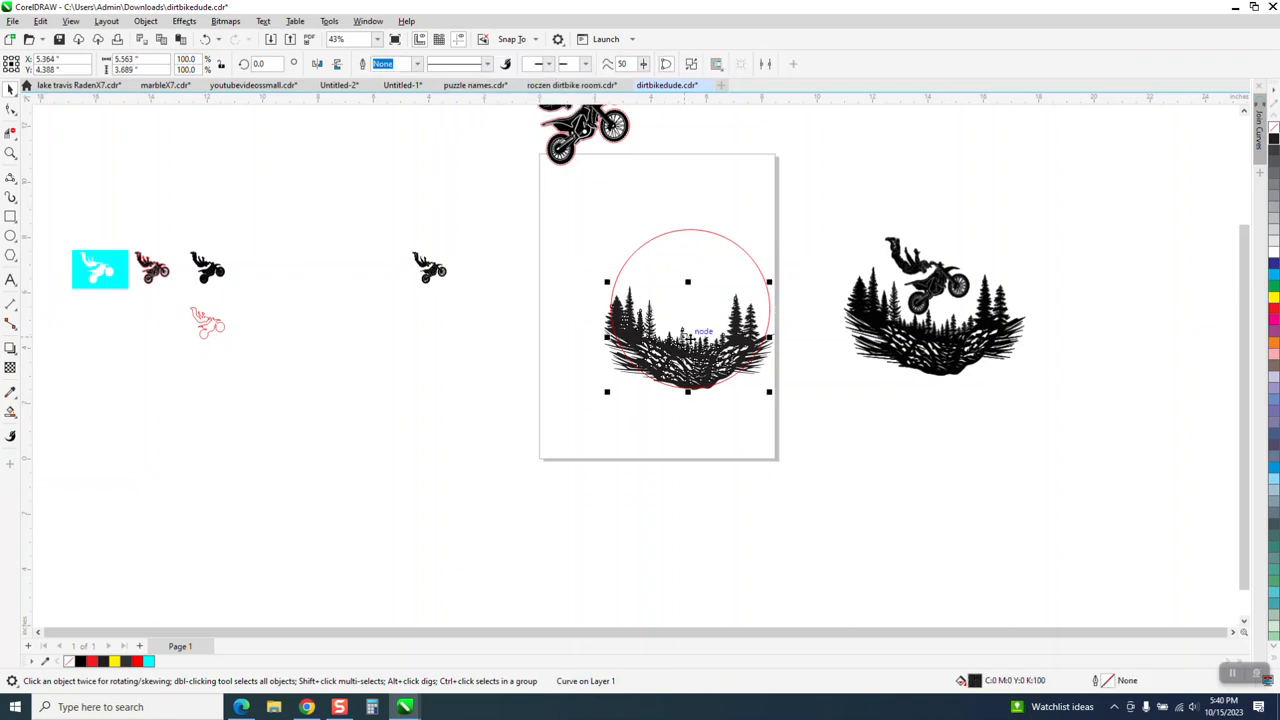
key("shift+Left")
key("shift+Left")
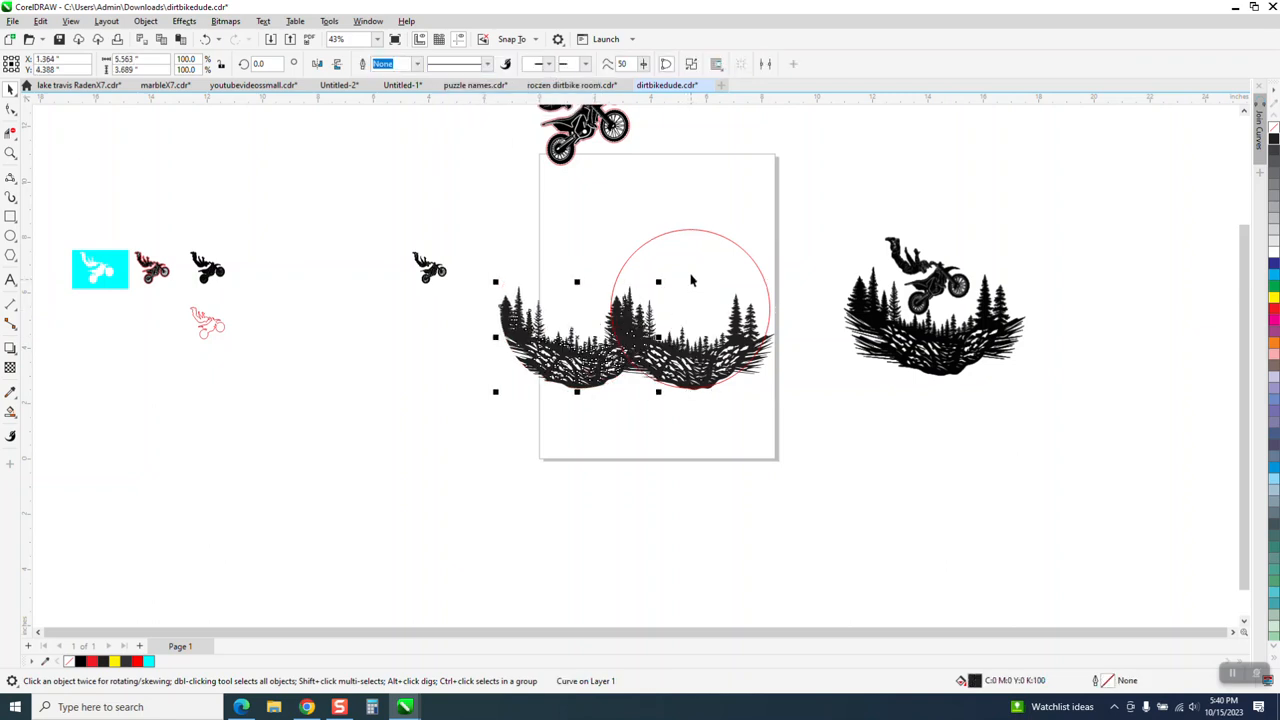
key("shift+Left")
Delete the red circle and the original untrimmed scenery, keeping the rounded scenery piece.
left_click(691, 230)
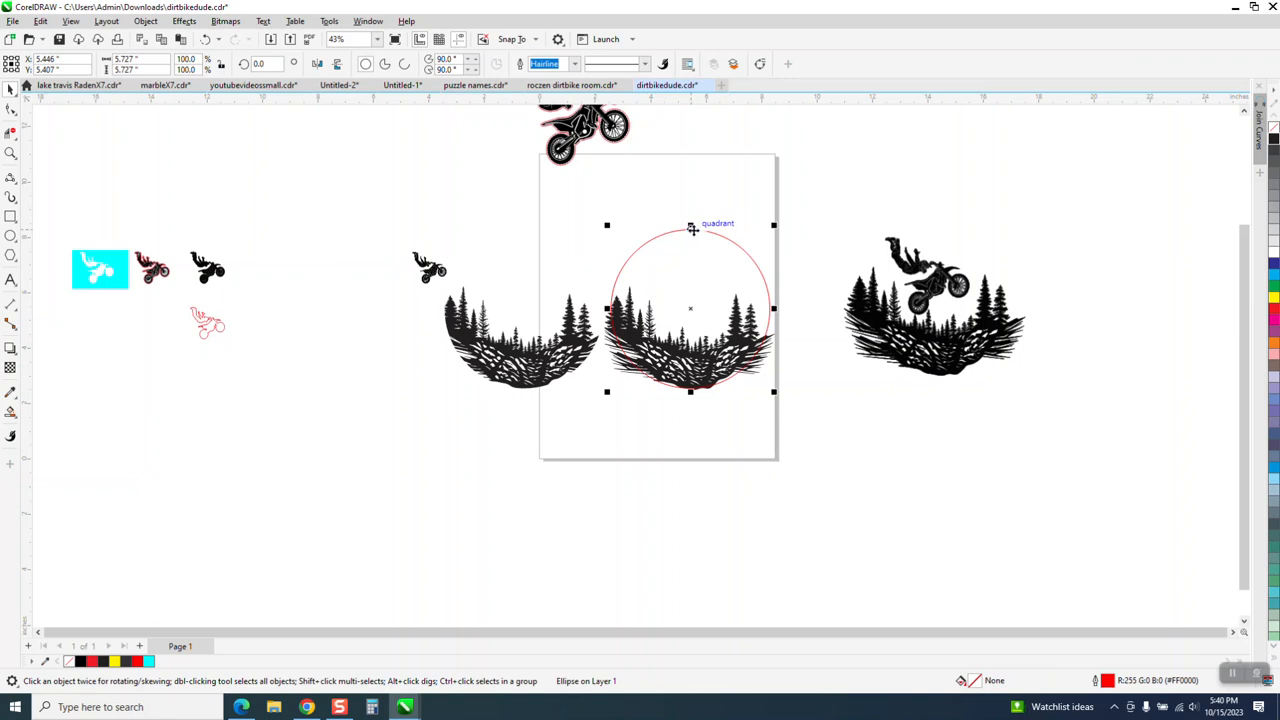
key("Escape")
left_click_drag(592, 272, 829, 397)
key("Delete")
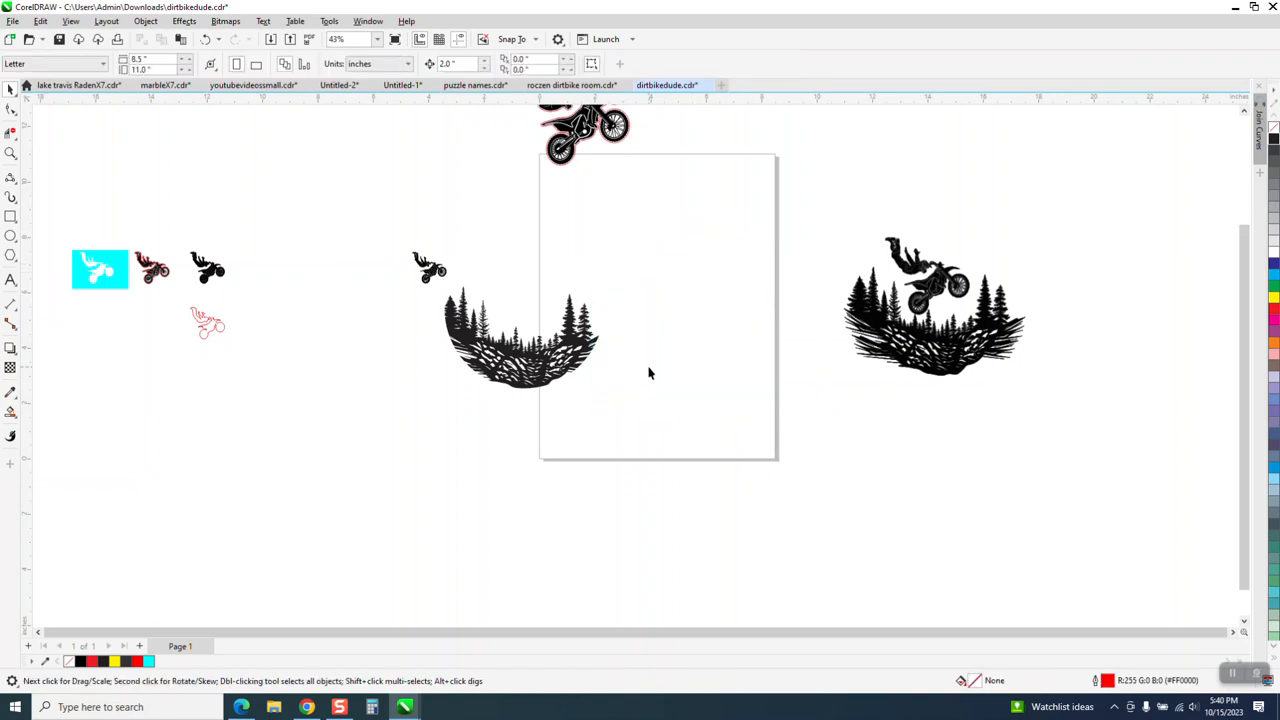
Enlarge the rounded scenery to about 6.69 by 4.44 inches and move it onto the page.
left_click(570, 355)
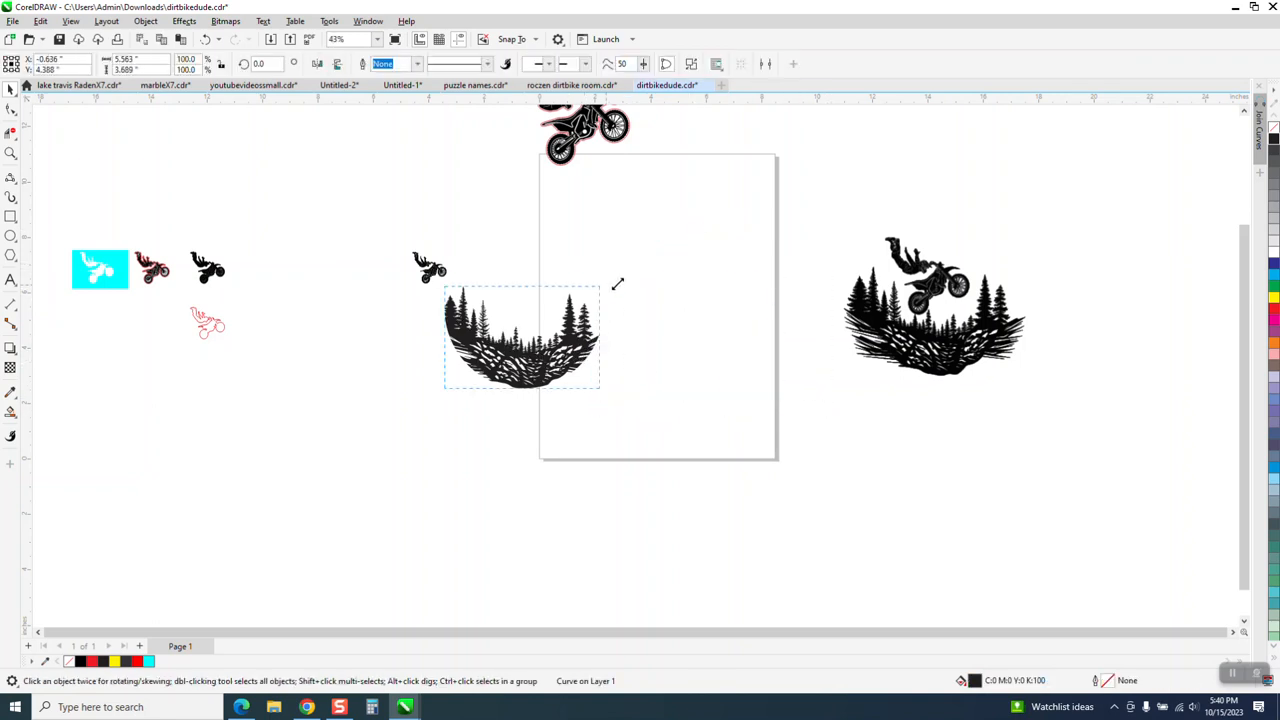
left_click_drag(617, 284, 649, 263)
left_click_drag(558, 352, 684, 350)
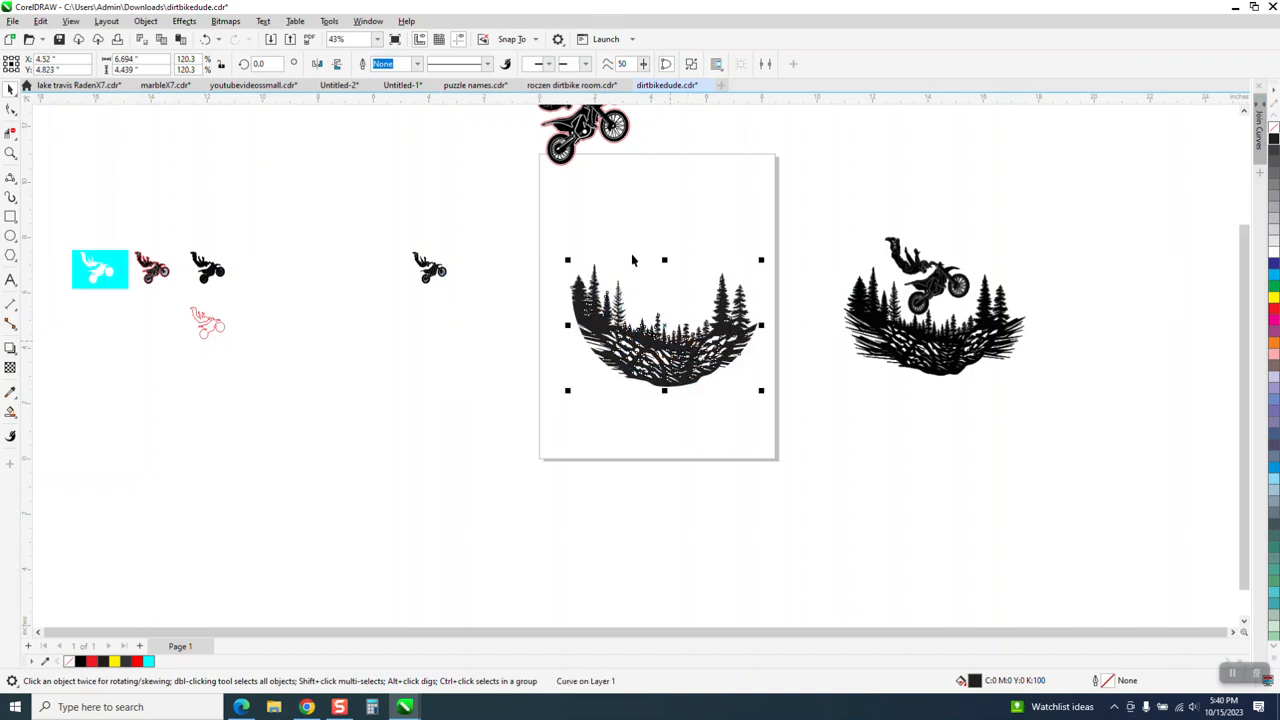
Move the large dirt bike rider together with its red contour onto the page, above the rounded scenery.
scroll(545, 368, "down", 1)
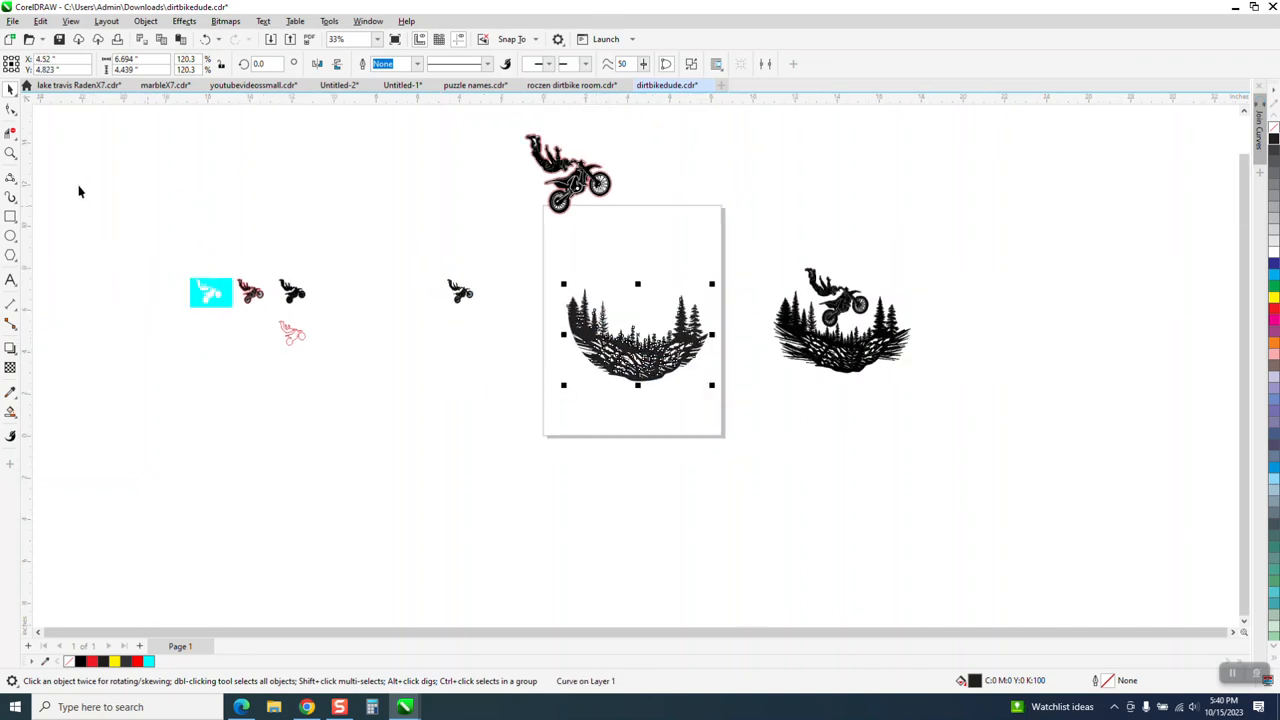
left_click(11, 152)
left_click_drag(407, 125, 686, 247)
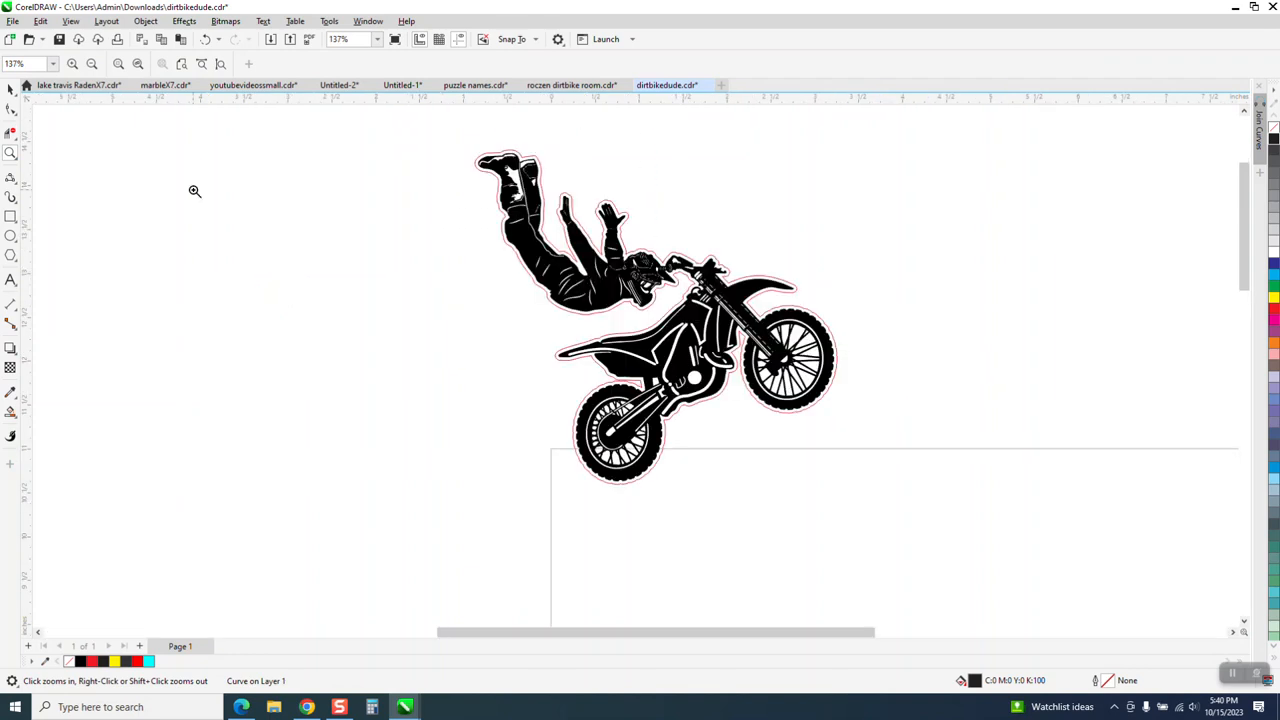
left_click(11, 88)
left_click_drag(421, 146, 914, 514)
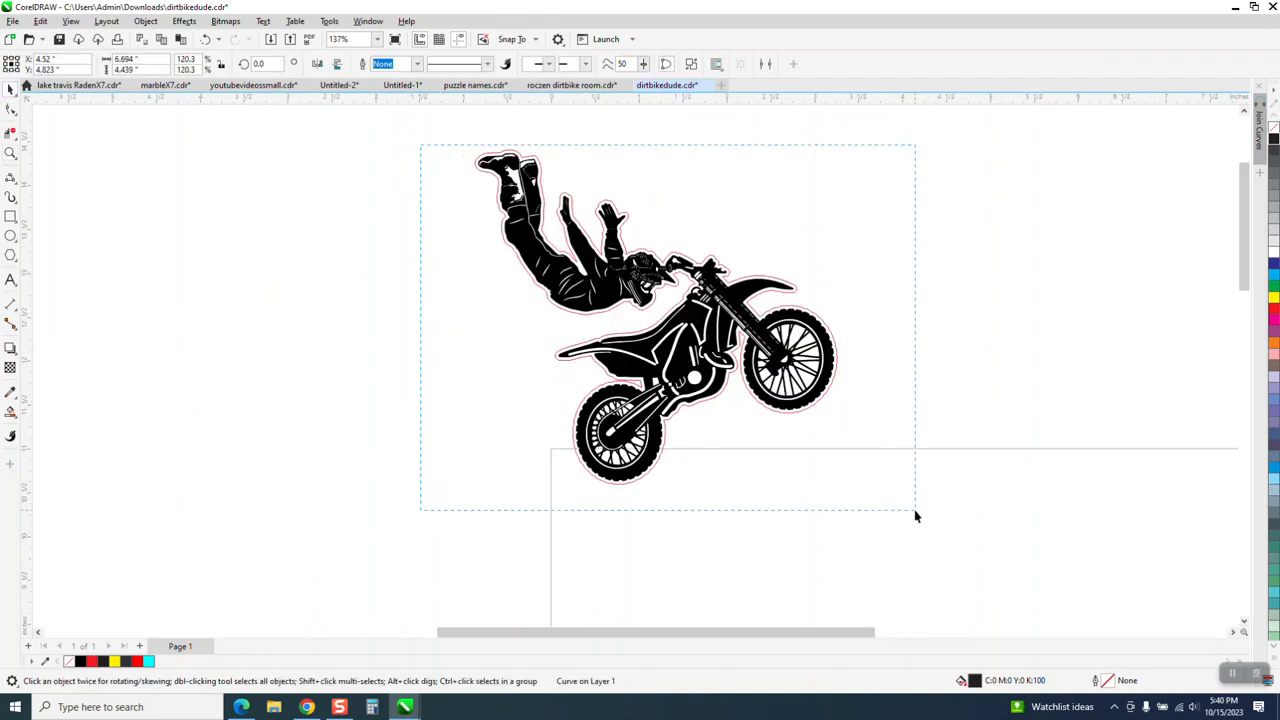
scroll(511, 246, "down", 2)
left_click_drag(590, 293, 728, 525)
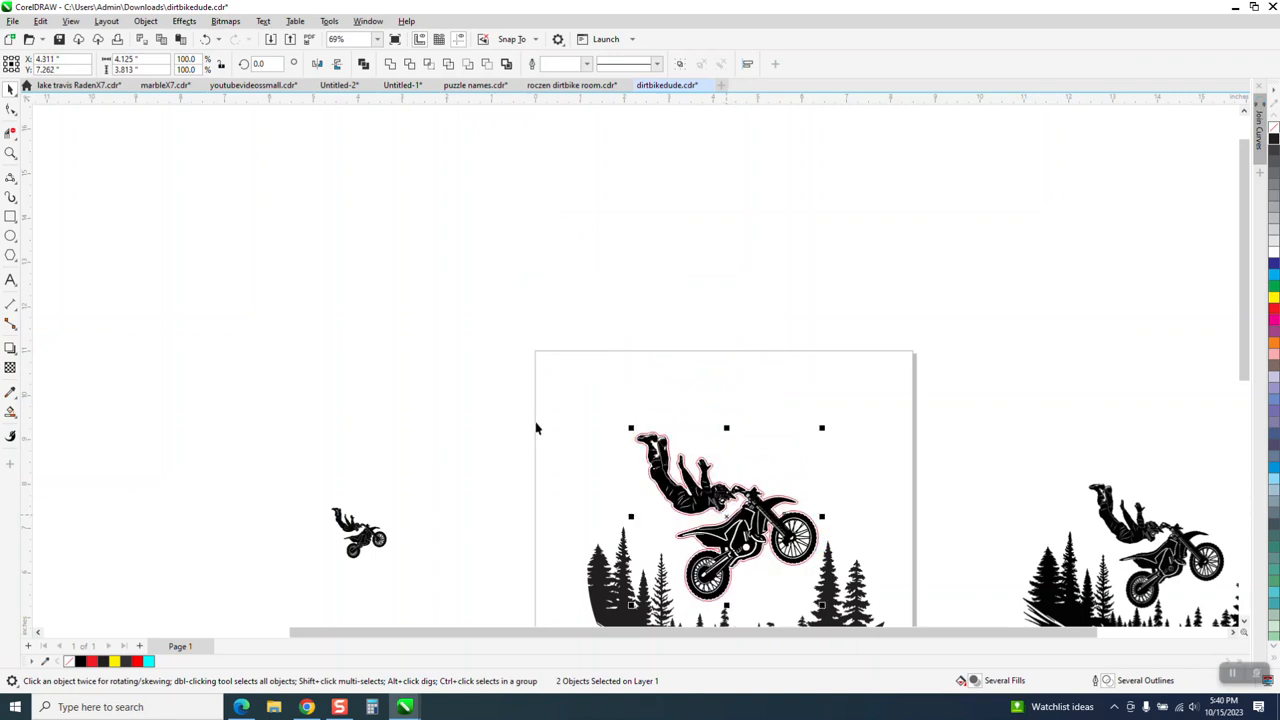
Remove the red outline color from the contour around the dirt bike rider on the page.
left_click(495, 381)
scroll(422, 318, "down", 1)
scroll(422, 318, "down", 1)
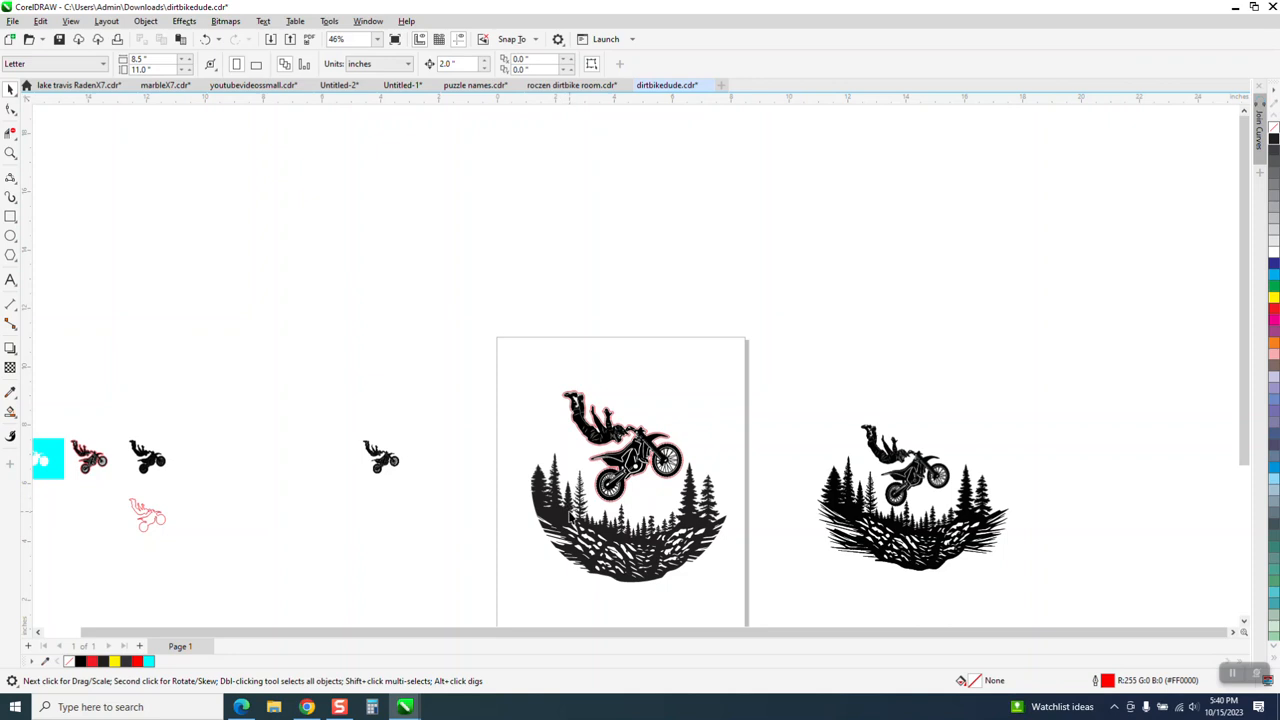
left_click(10, 153)
left_click_drag(530, 390, 790, 600)
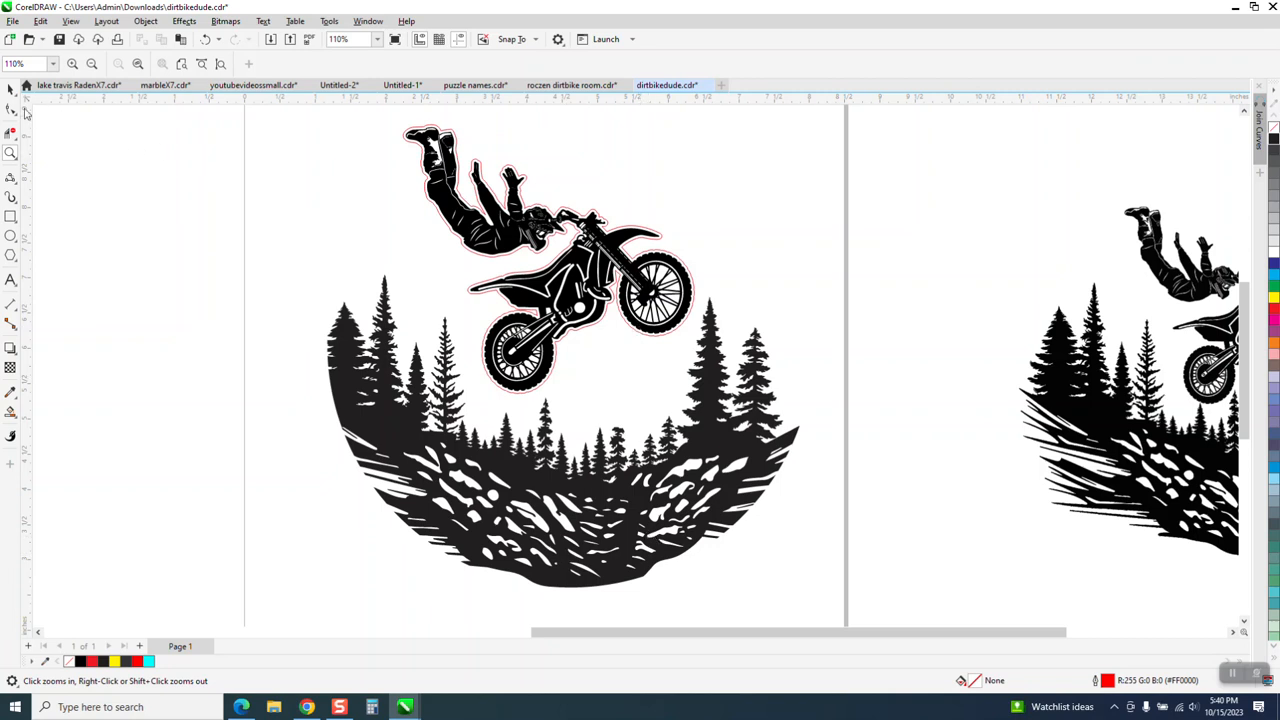
left_click(11, 88)
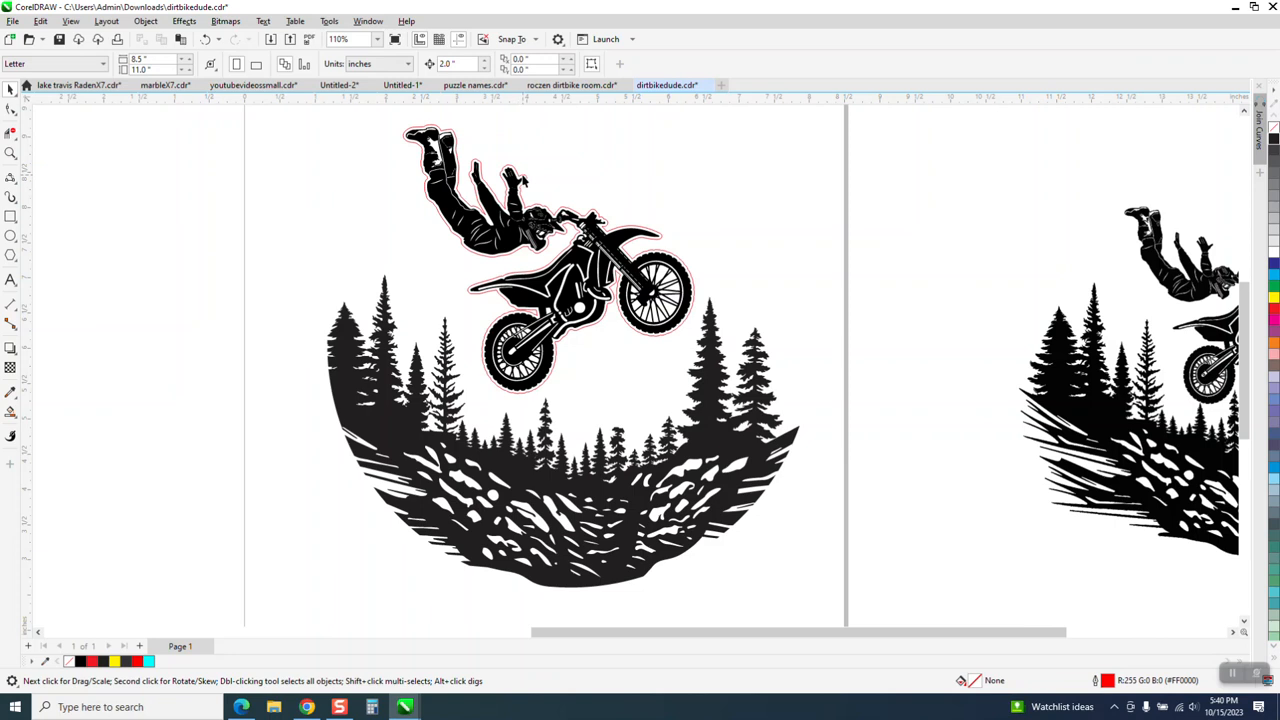
left_click(524, 182)
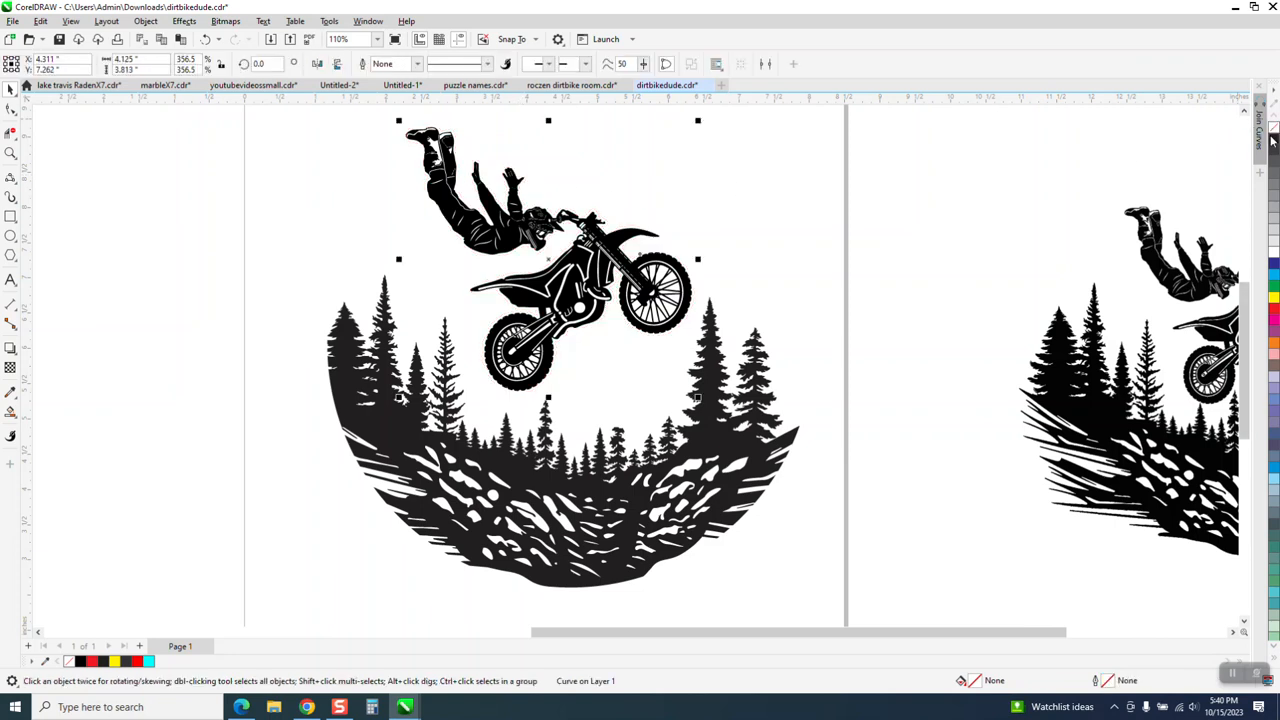
scroll(312, 302, "down", 1)
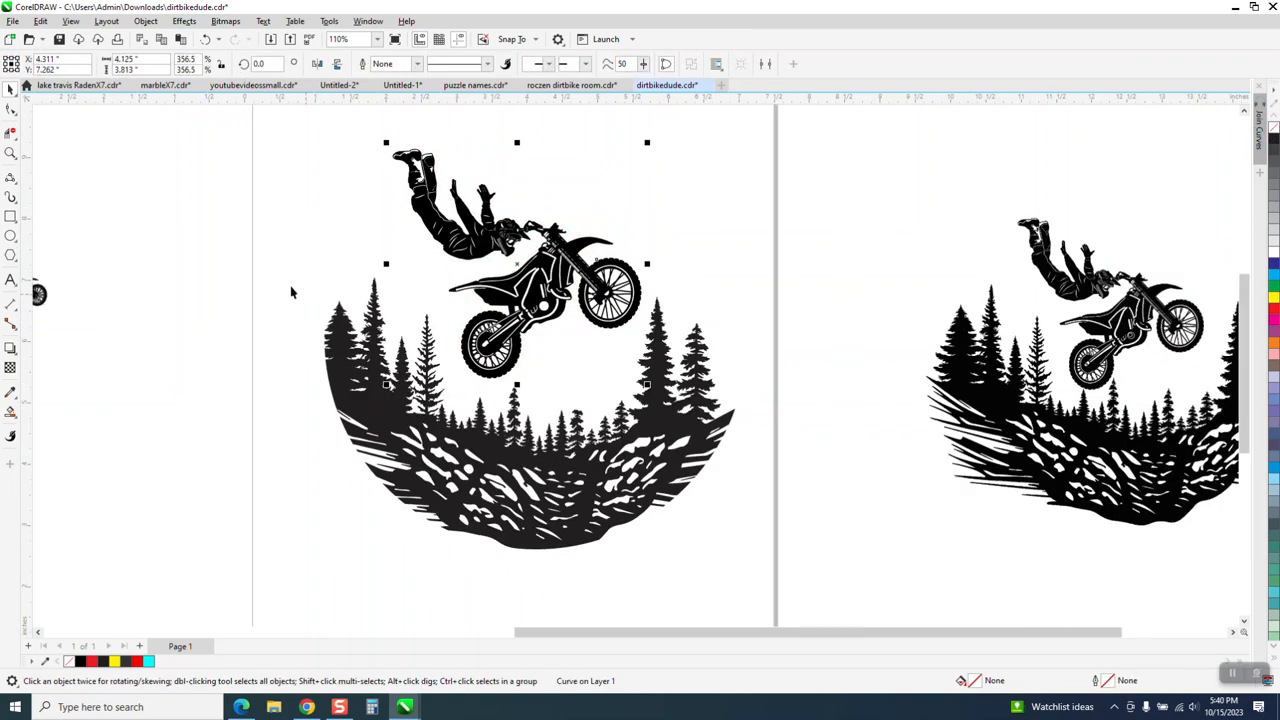
Draw a rectangle about 7.4 by 7.21 inches over the rider and scenery and fill it yellow.
left_click(14, 216)
left_click_drag(299, 137, 752, 578)
left_click(1274, 297)
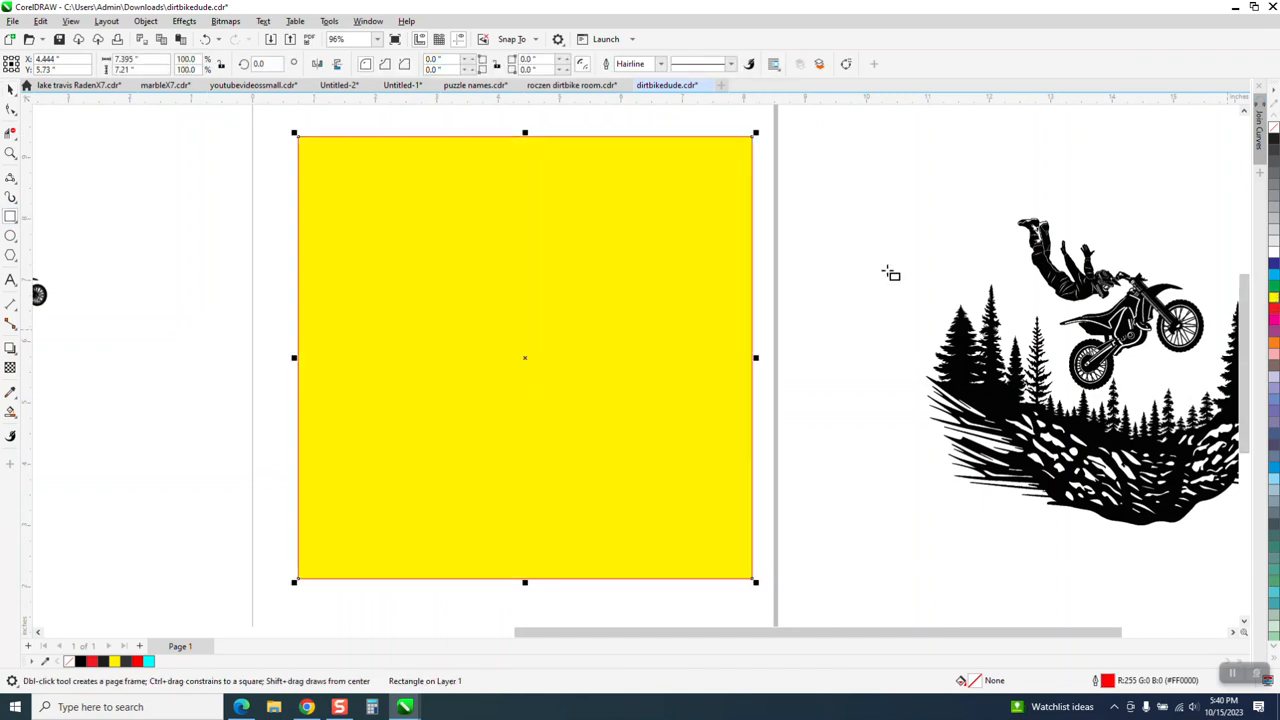
Send the yellow rectangle to the back, behind the rider and the rounded scenery.
left_click(145, 21)
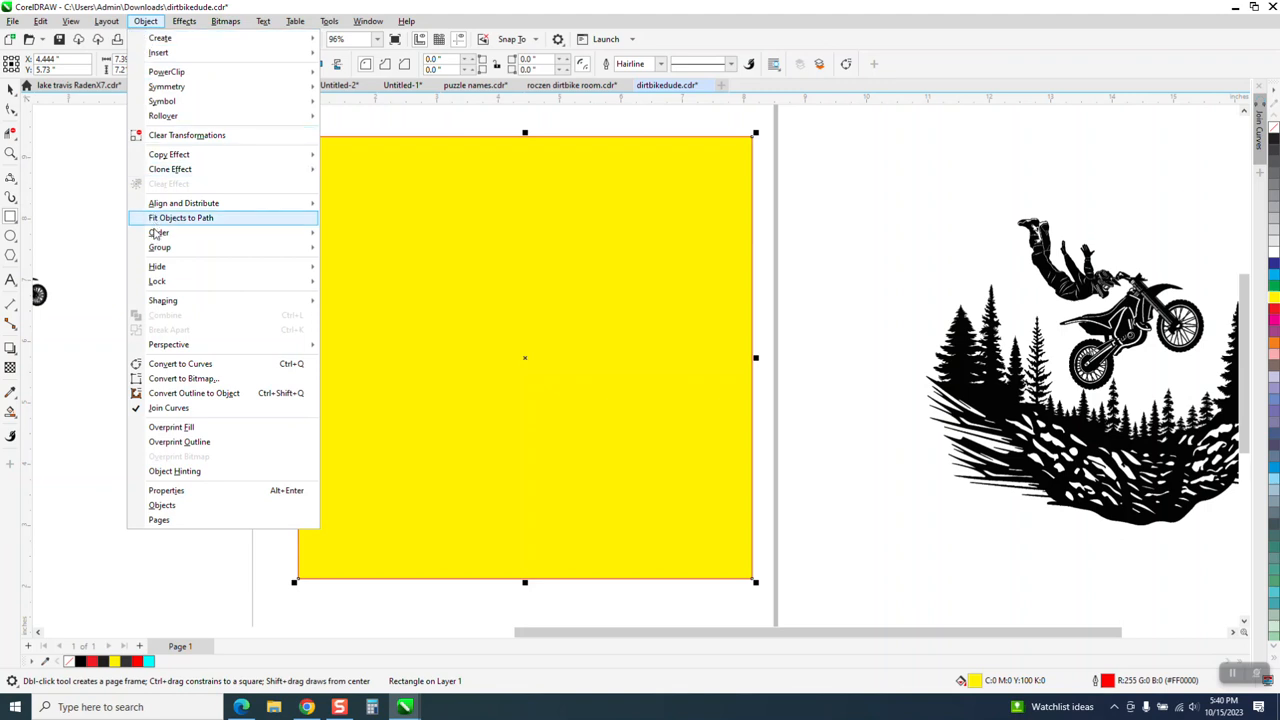
mouse_move(157, 235)
left_click(350, 250)
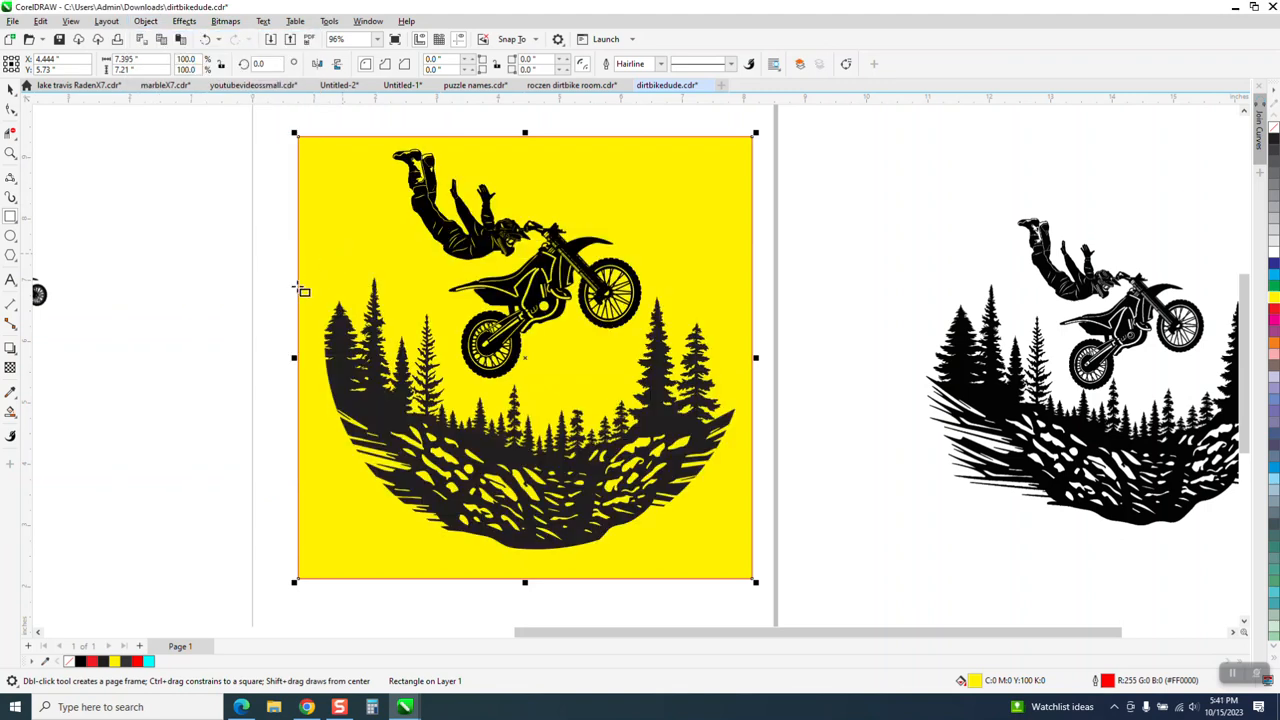